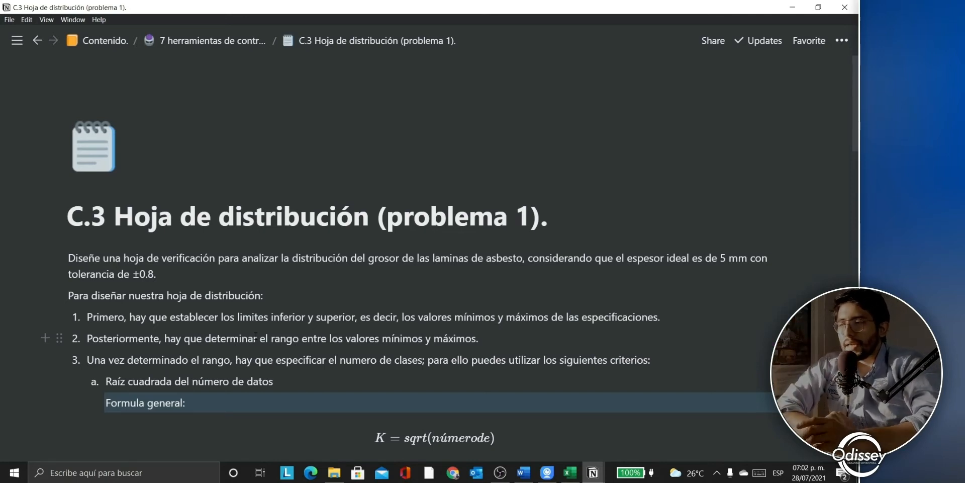
Step: Switch from the Notion guide to the Hojas de verificación.xlsx workbook in Excel
left_click(570, 472)
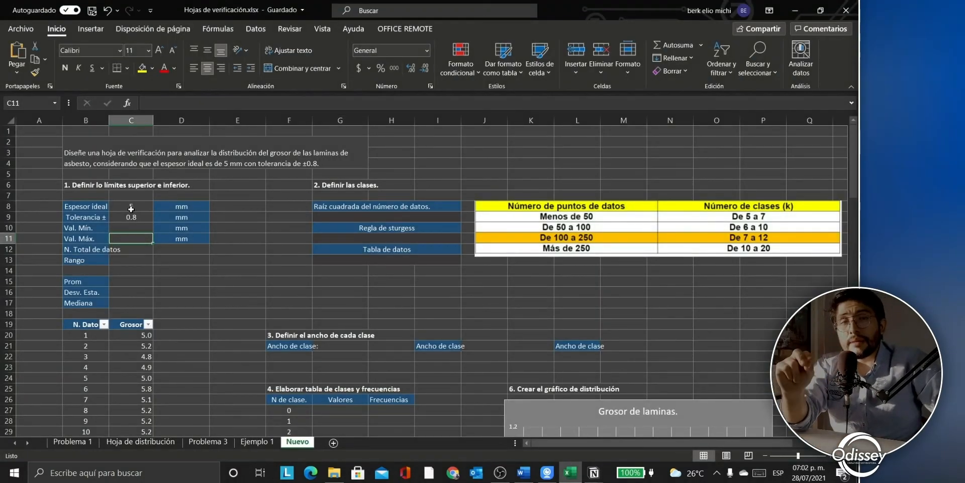
Step: Enter =C8-C9 in the Val. Mín. cell so it shows 4.2
left_click(126, 227)
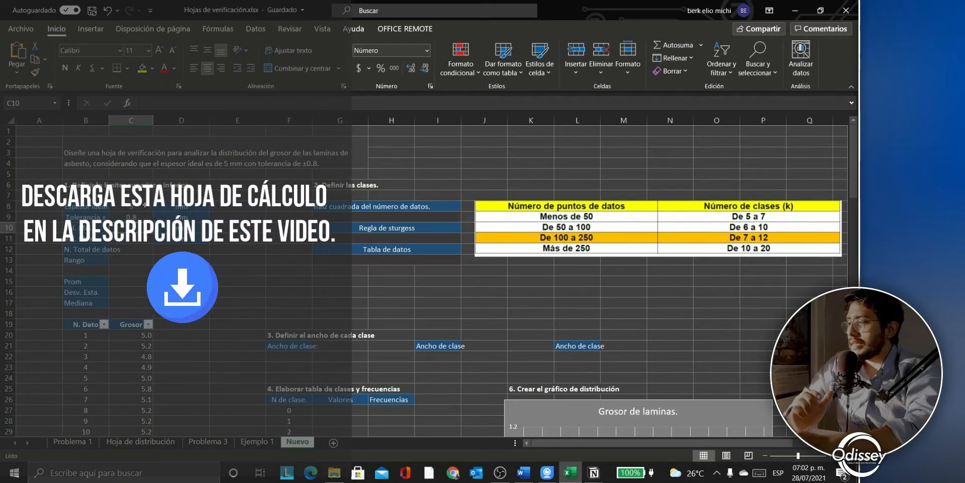
key("Up")
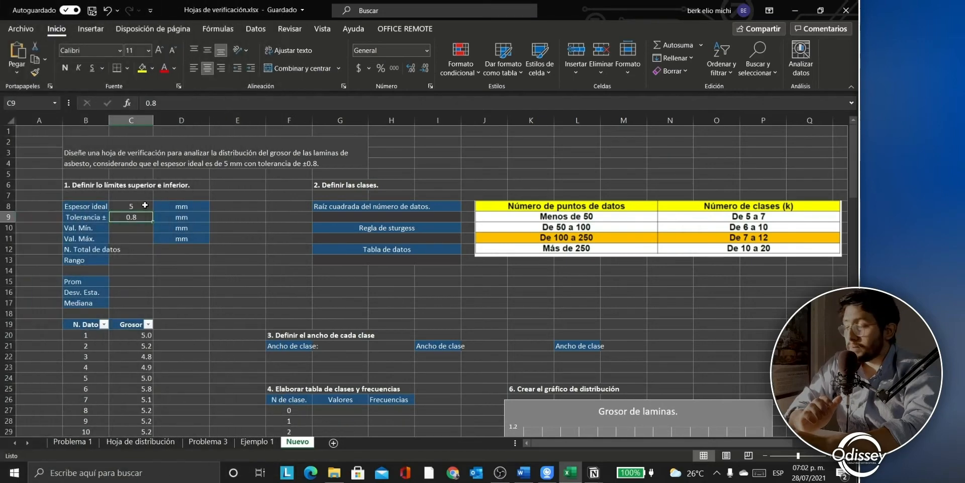
key("Down")
type("=")
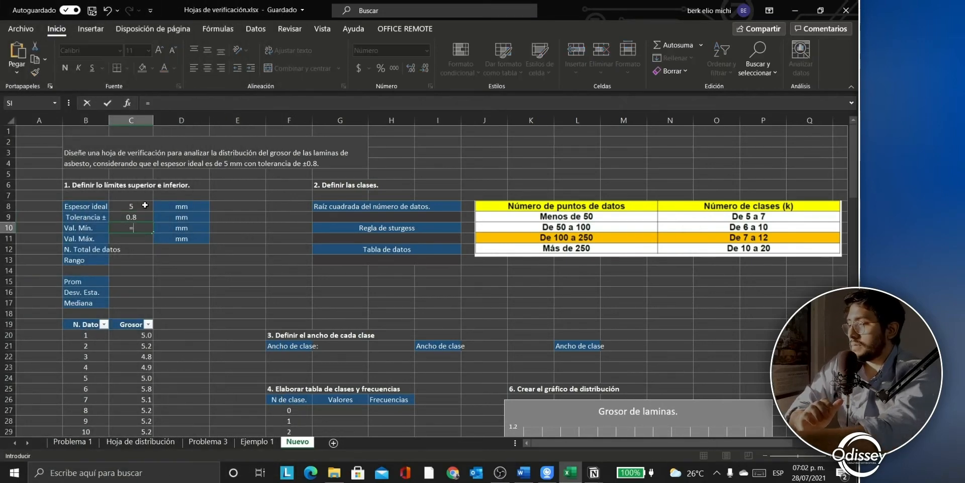
key("Left")
key("Up")
key("Right")
key("Right")
key("Up")
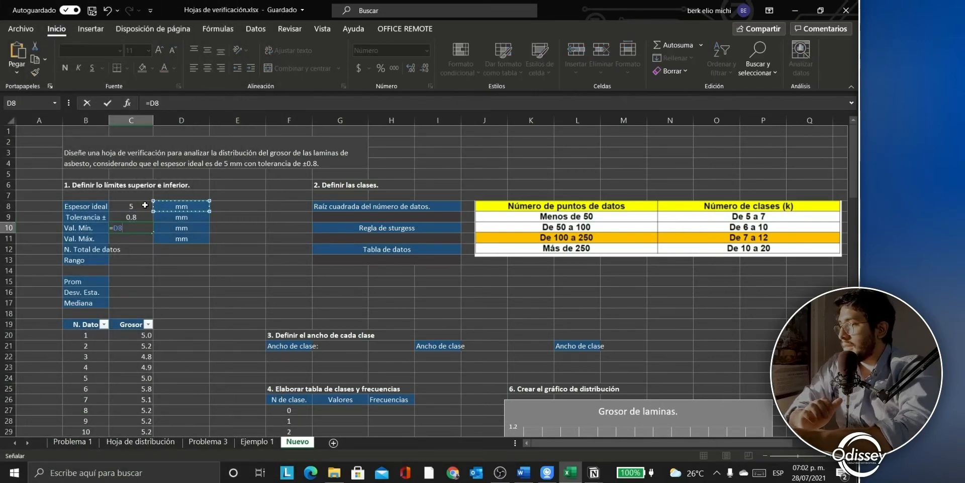
key("Left")
type("-")
key("Up")
key("Return")
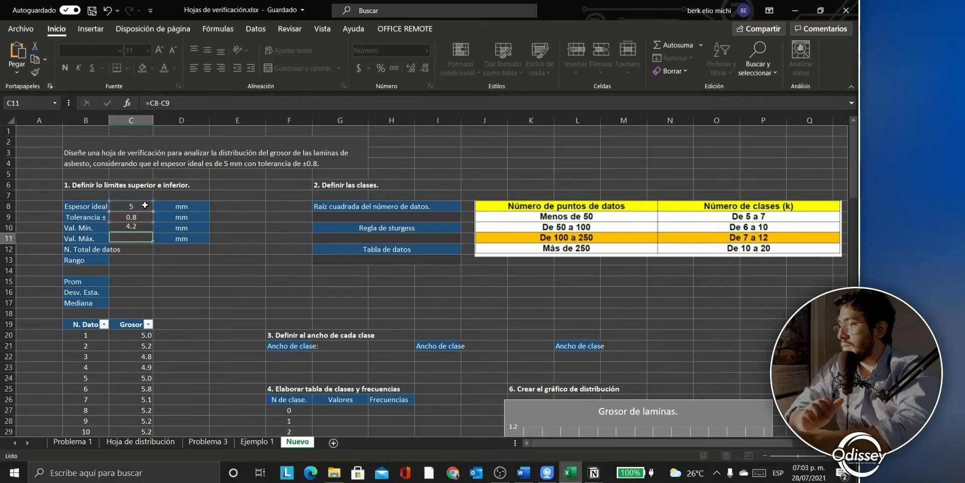
Step: Enter =C8+C9 in Val. Máx. to show 5.8, and begin a =contar( formula below
type("=")
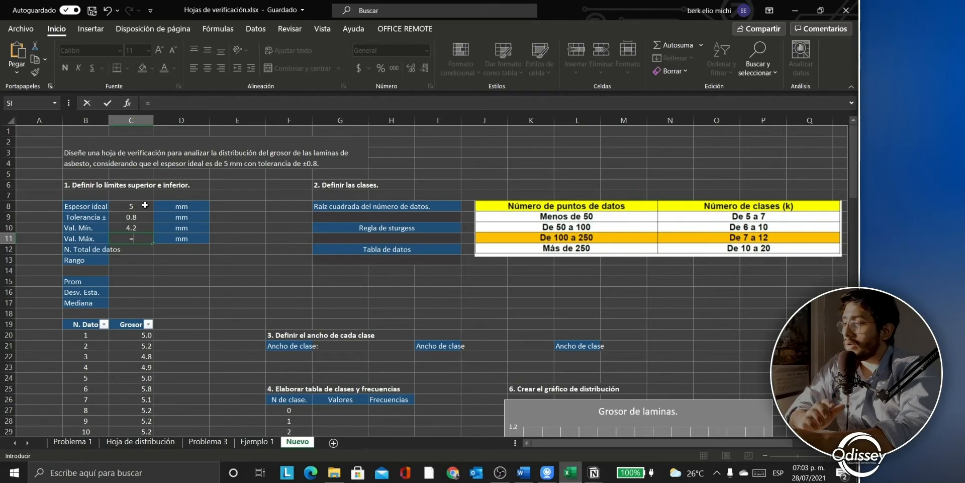
key("Up")
key("Up")
key("Up")
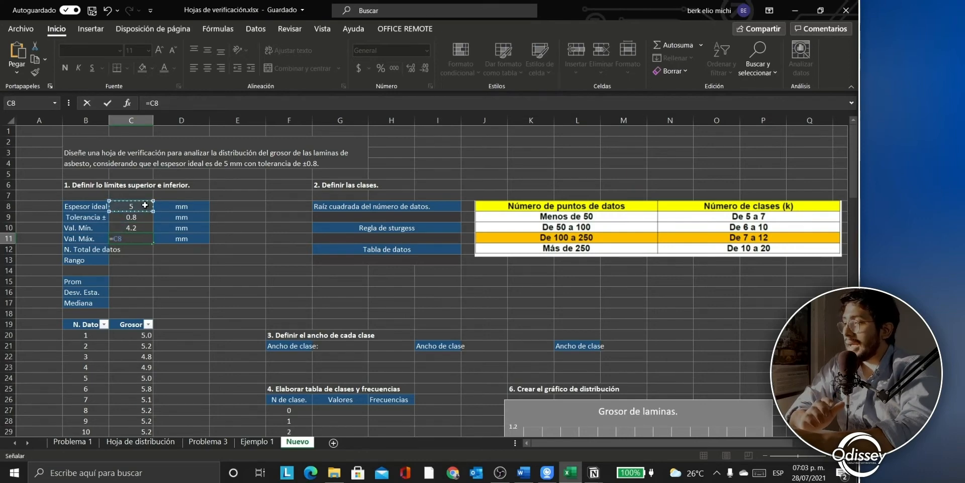
type("+")
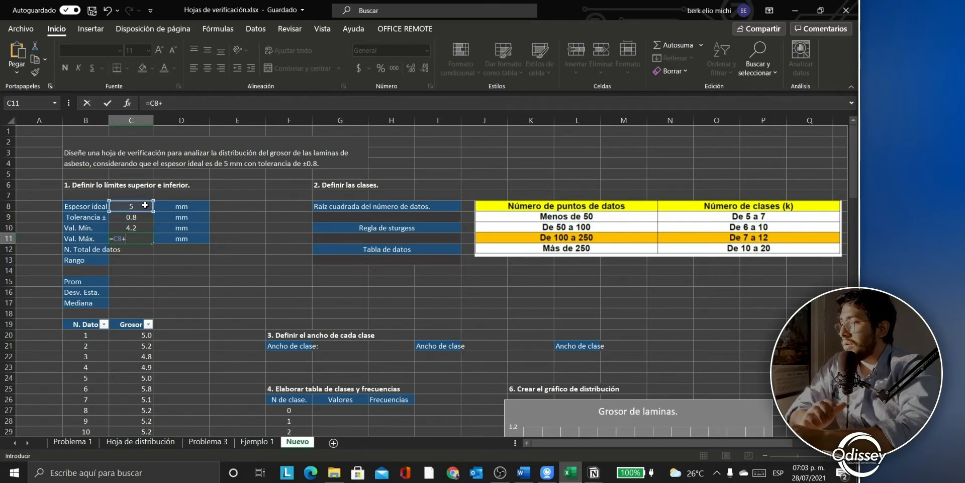
key("Up")
key("Up")
key("Return")
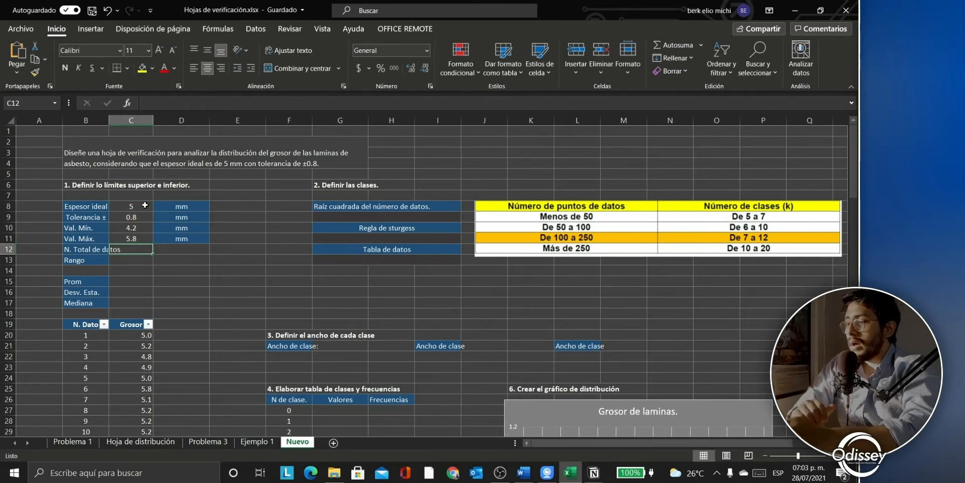
type("=contar(")
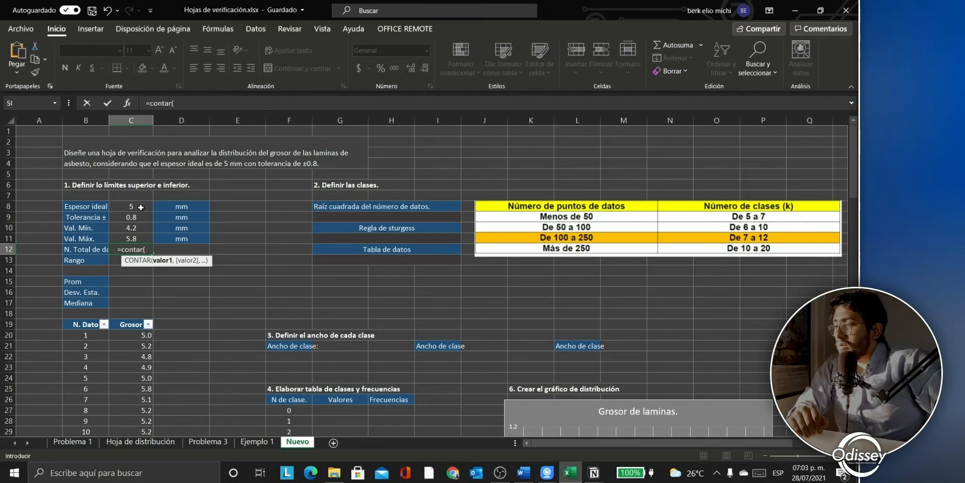
Step: Complete the =CONTAR count over the Grosor column values so N. Total de datos shows 100
scroll(139, 312, "down", 1)
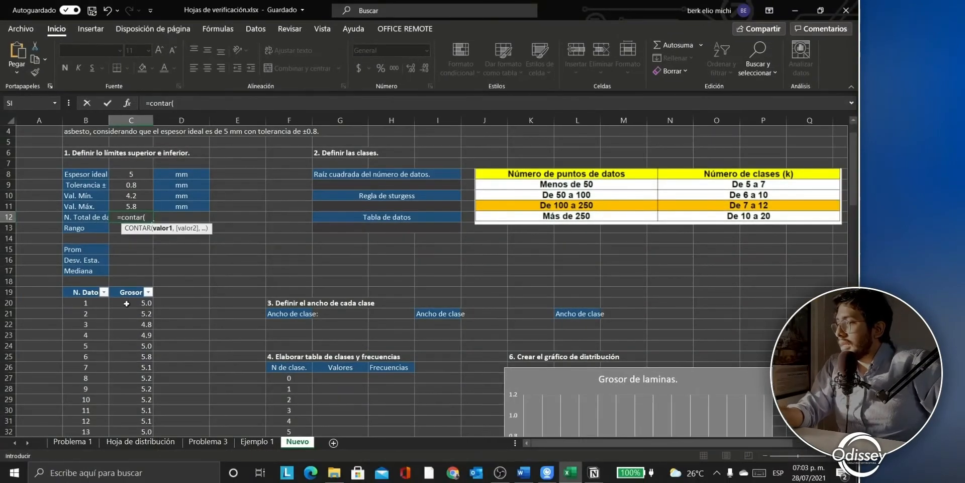
scroll(136, 293, "down", 2)
scroll(136, 293, "down", 1)
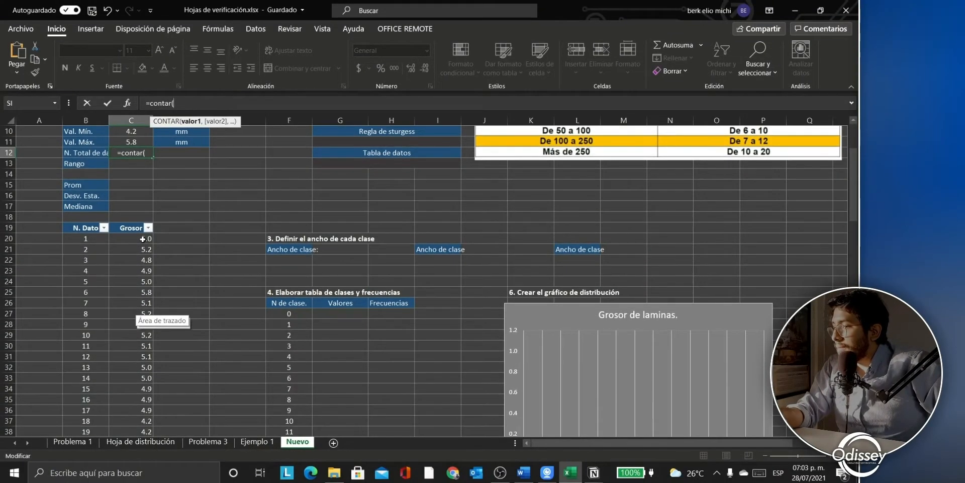
left_click_drag(141, 239, 131, 410)
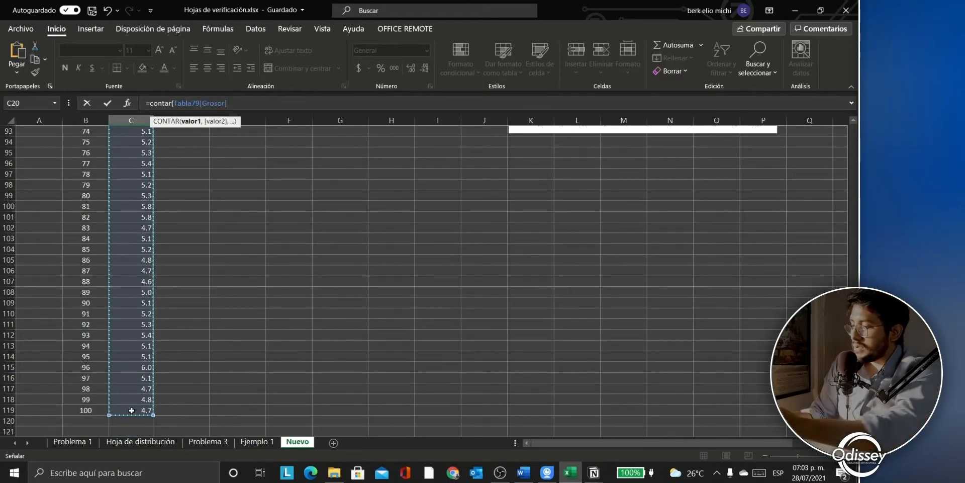
type(")")
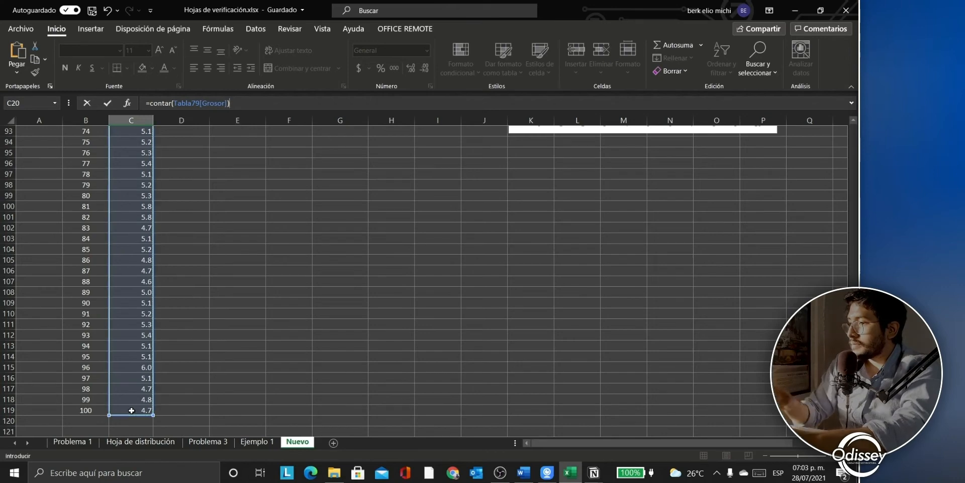
key("Return")
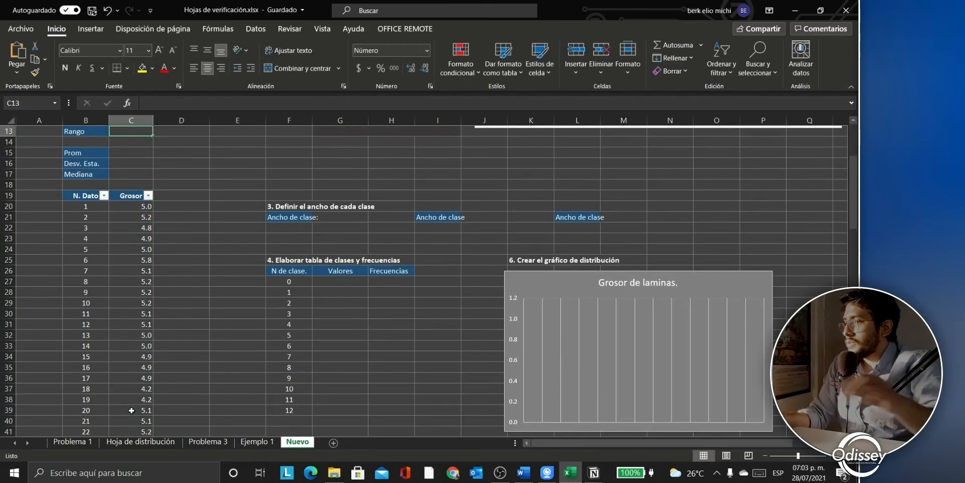
Step: Review the N. Total de datos count formula and confirm it unchanged
scroll(180, 312, "up", 2)
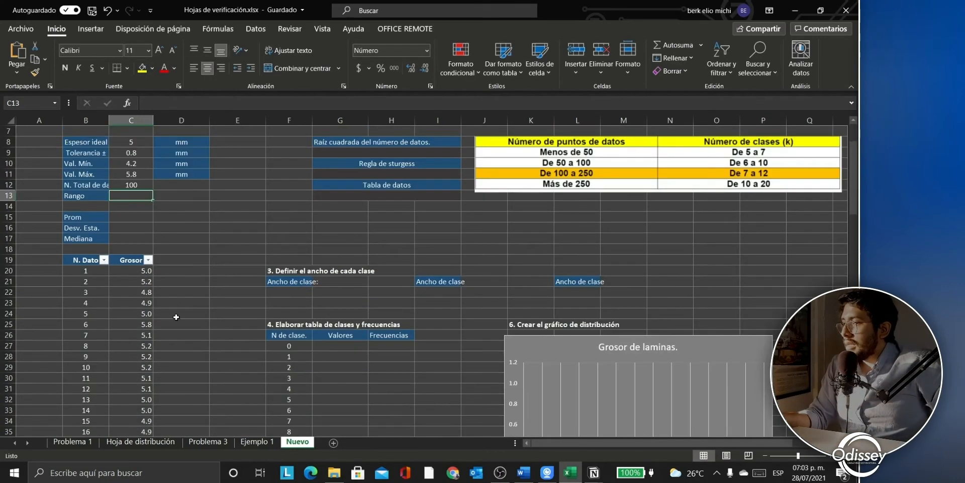
left_click(130, 185)
key("F2")
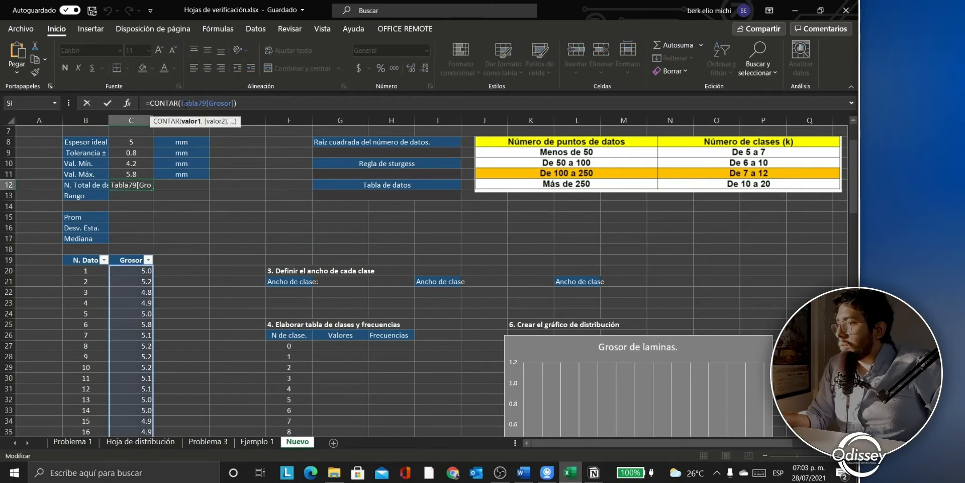
key("Right")
key("Right")
key("Right")
key("Right")
key("Right")
key("Right")
key("Right")
key("Right")
key("Right")
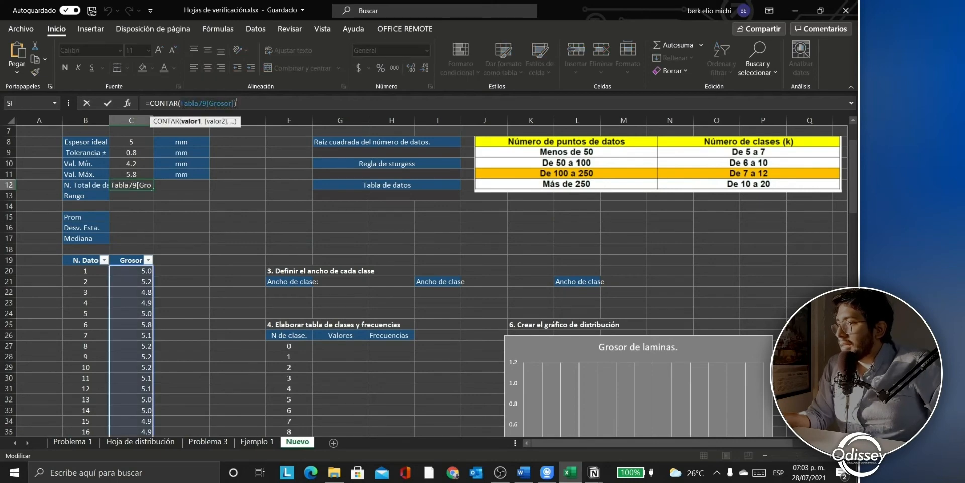
key("Right")
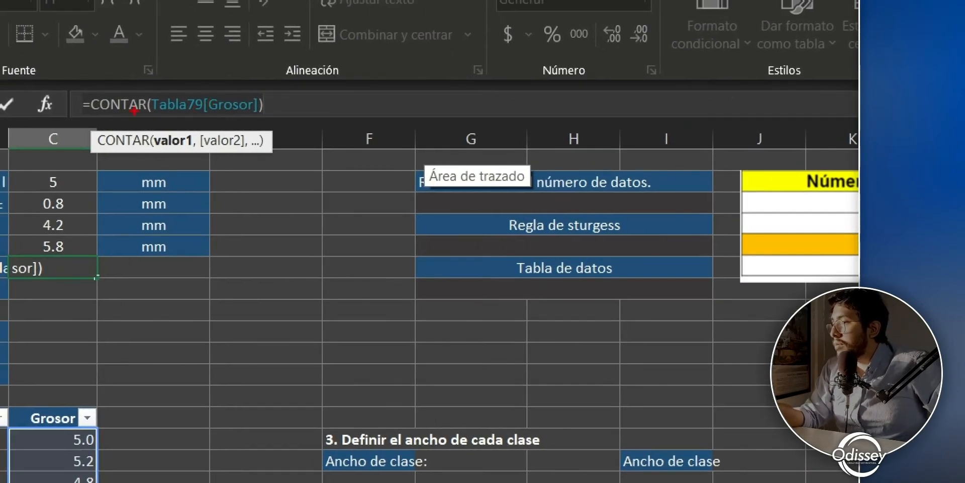
mouse_move(151, 115)
left_mouse_down()
mouse_move(225, 106)
mouse_move(262, 115)
left_mouse_up()
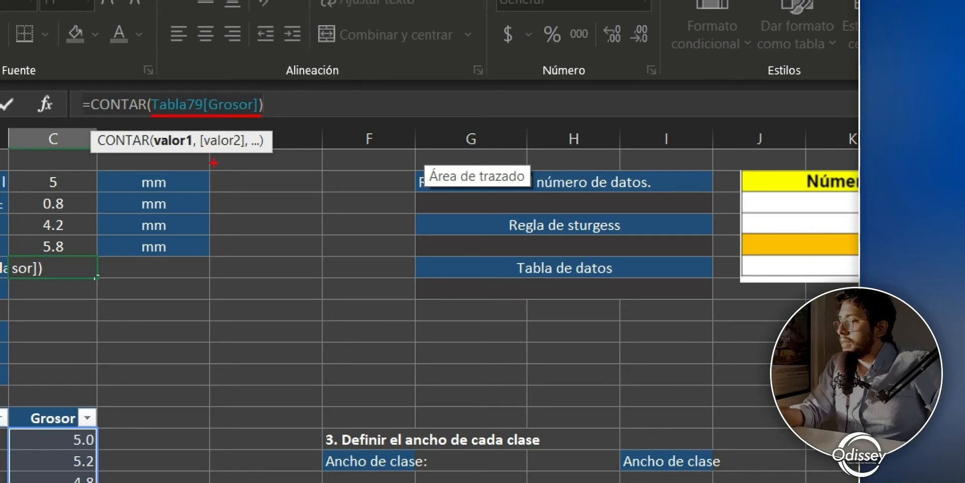
key("Escape")
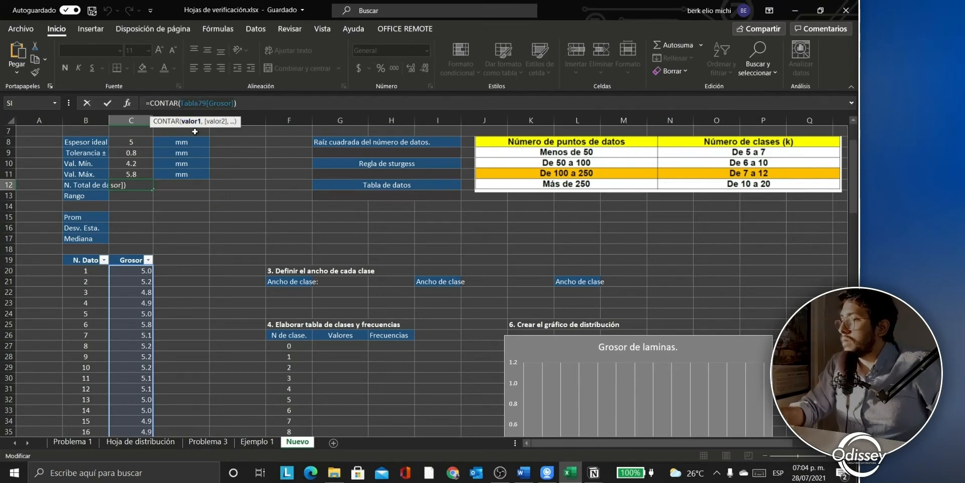
key("Return")
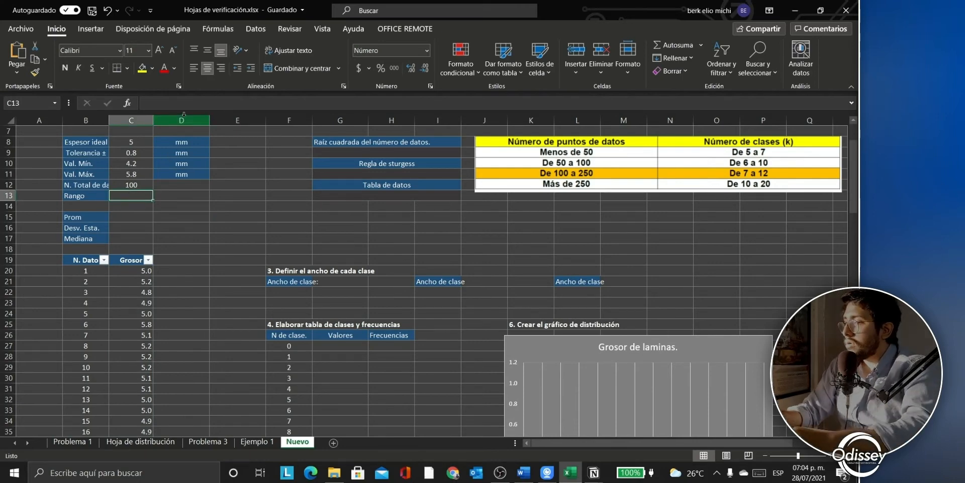
Step: Enter the Rango formula as Val. Máx. minus Val. Mín., giving 1.6
type("=")
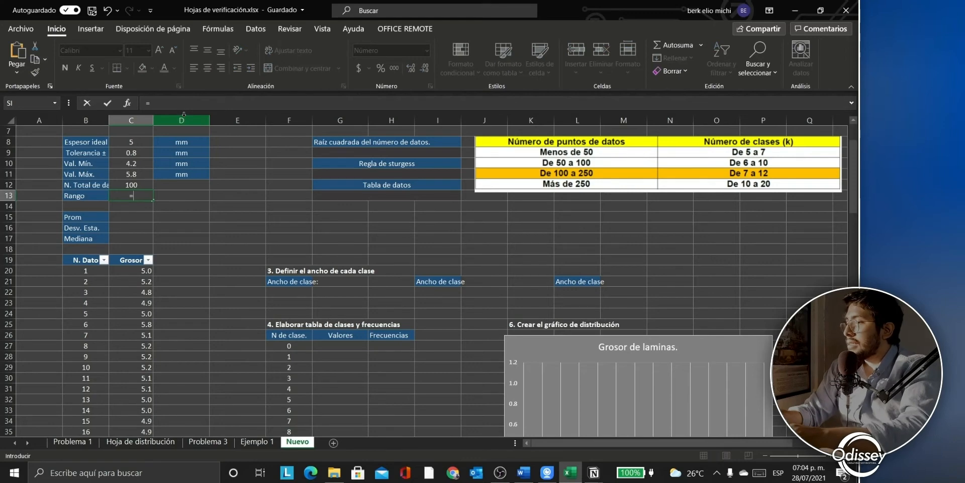
key("Up")
key("Up")
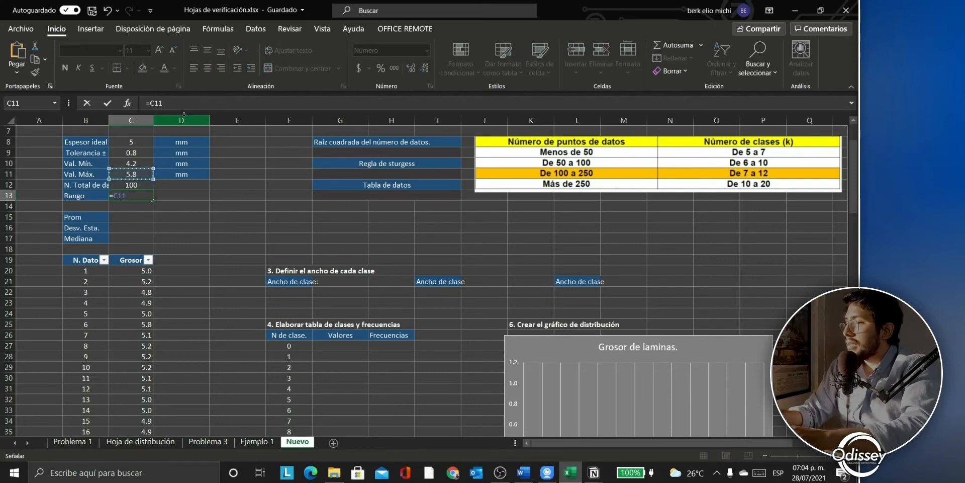
type("-")
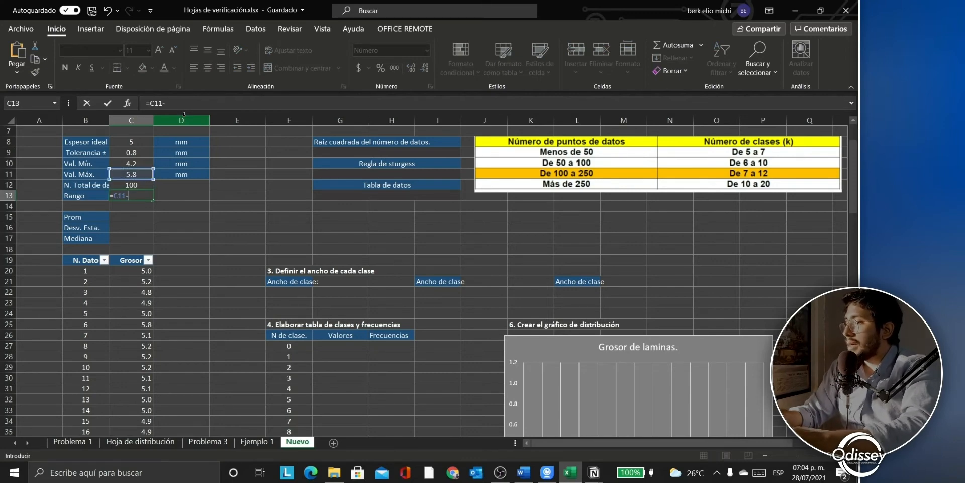
key("Up")
key("Up")
key("Up")
key("Return")
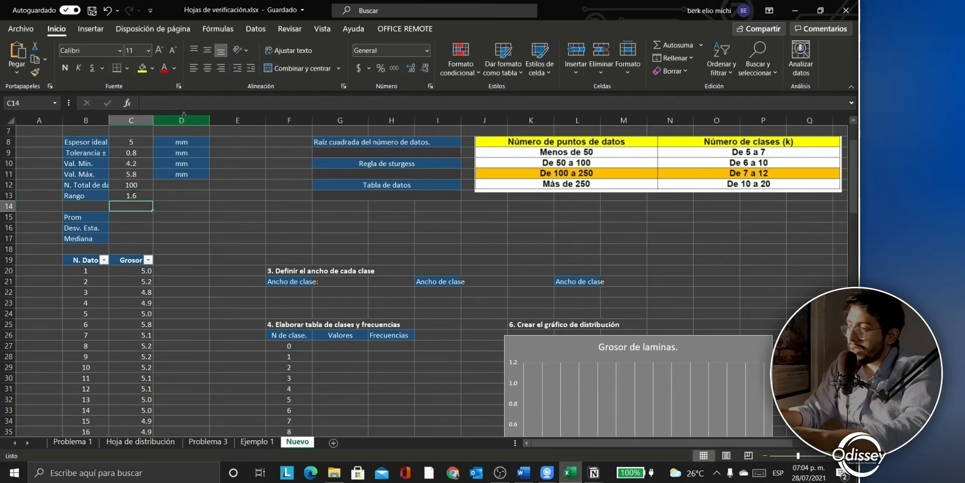
Step: Enter =PROMEDIO of the Grosor column in Prom, giving 5.03795842
key("Down")
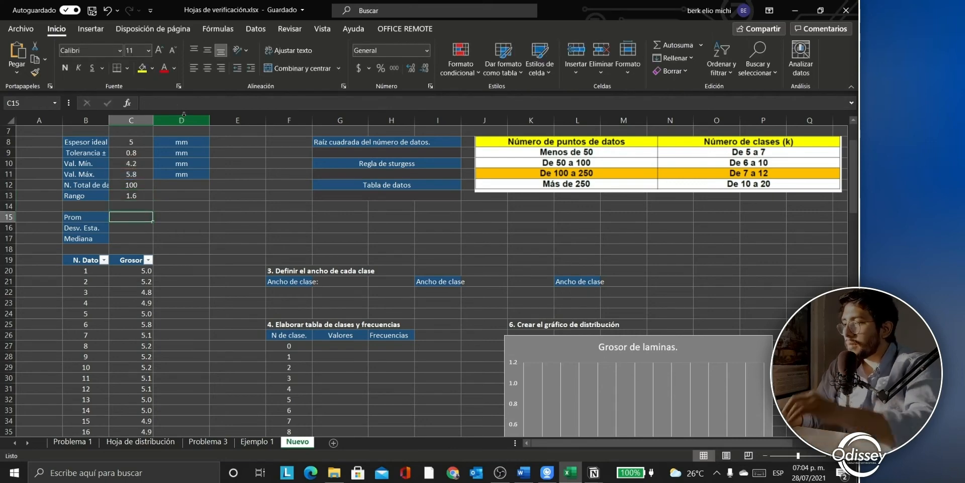
left_click(243, 102)
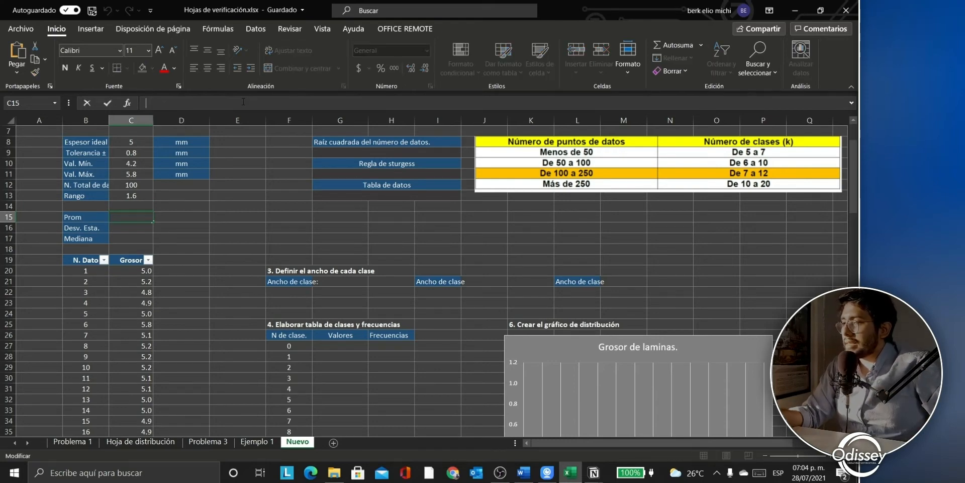
type("=")
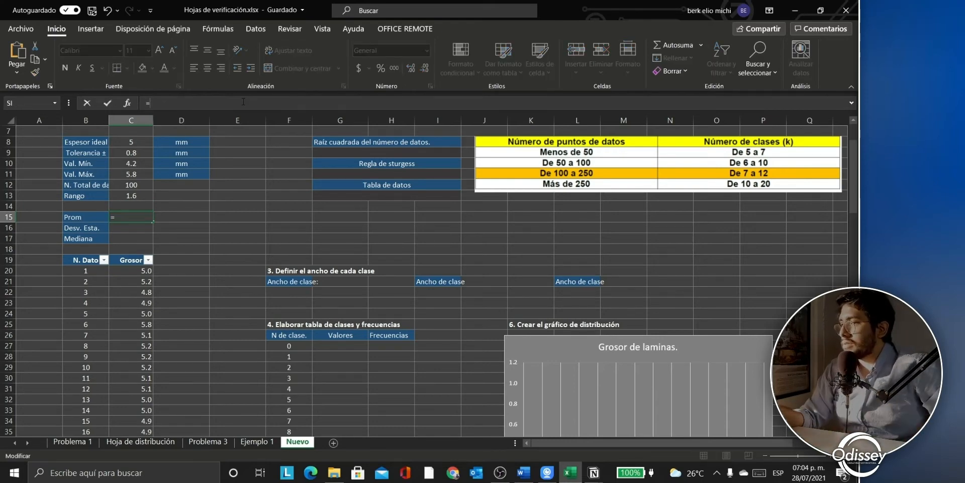
type("promedio")
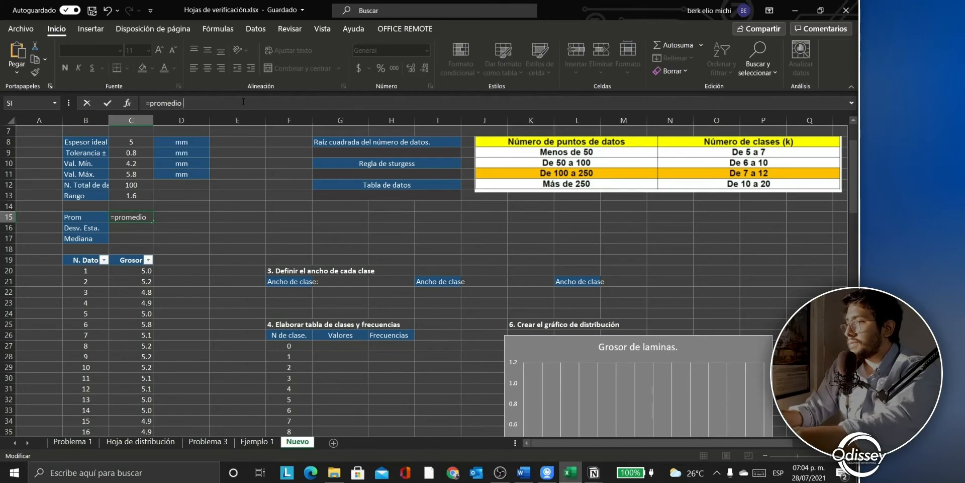
type("(")
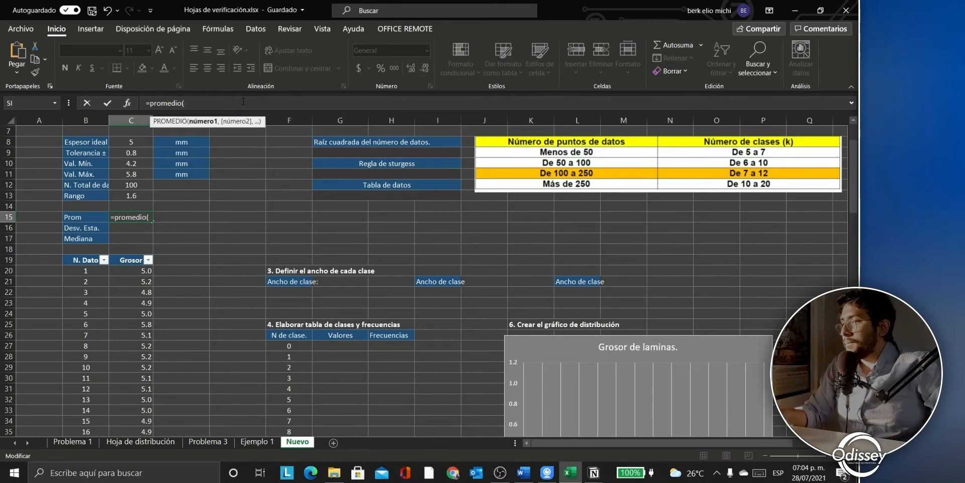
type("Tabla79[Grosor]")
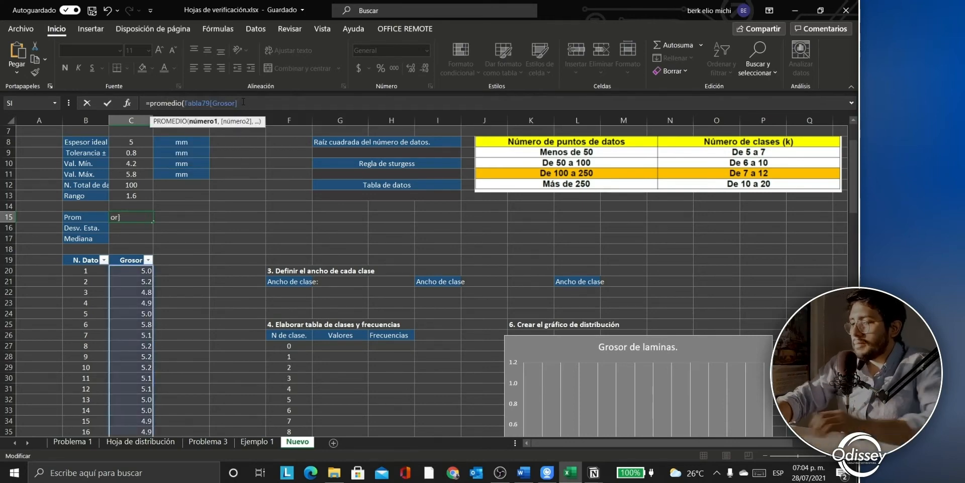
type(")")
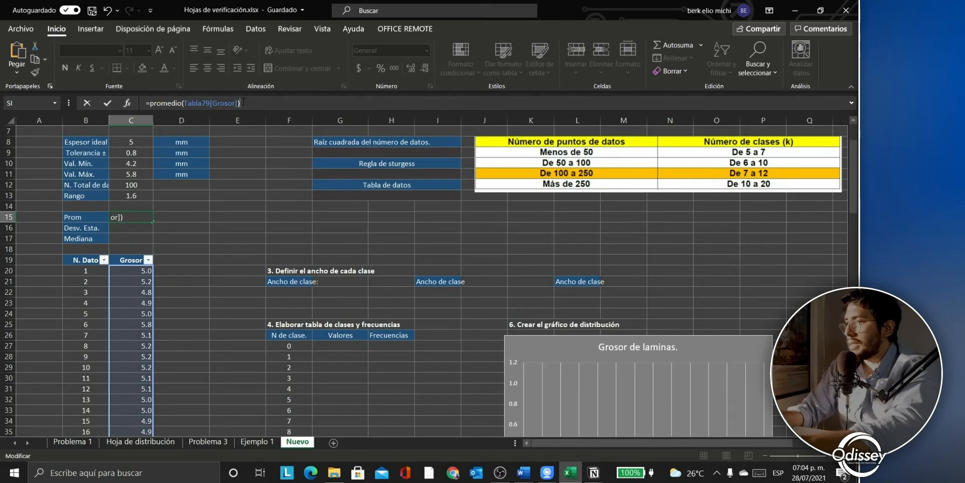
key("Return")
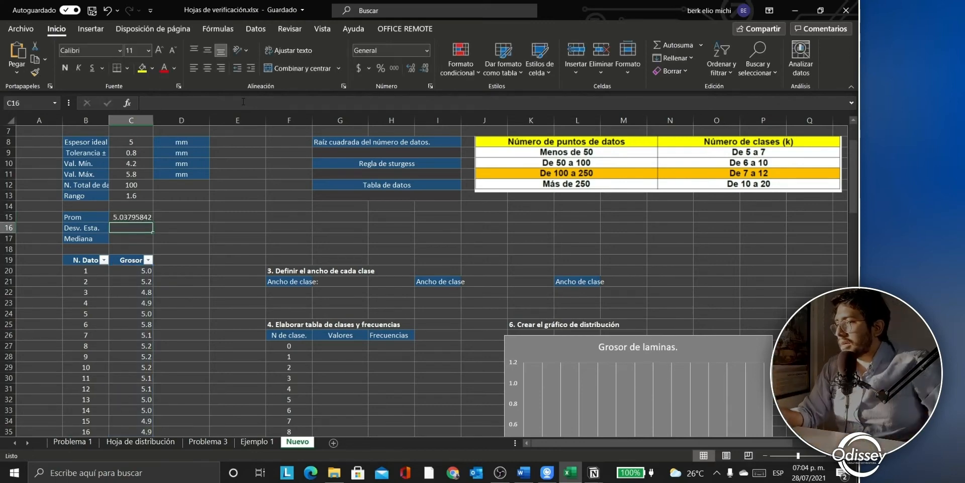
Step: Enter =DESVESTA of the Grosor column in Desv. Esta., giving 0.32092103
type("=")
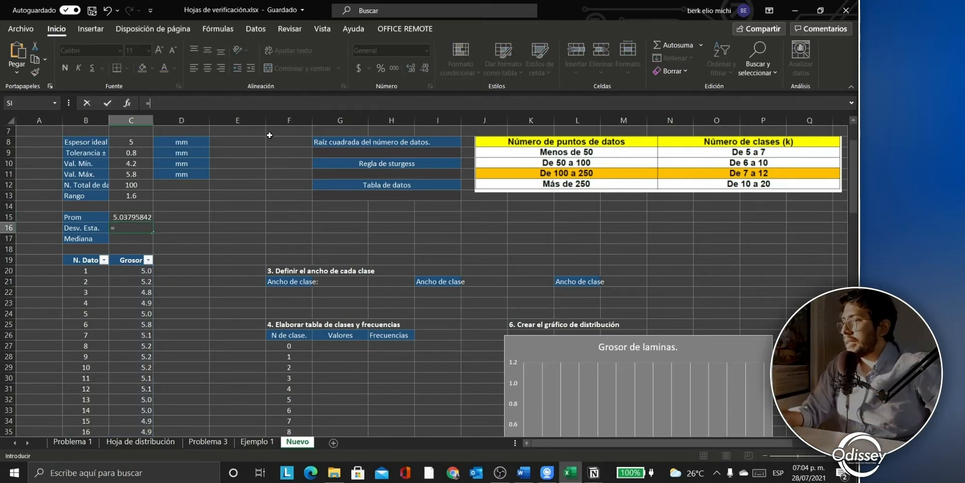
type("des")
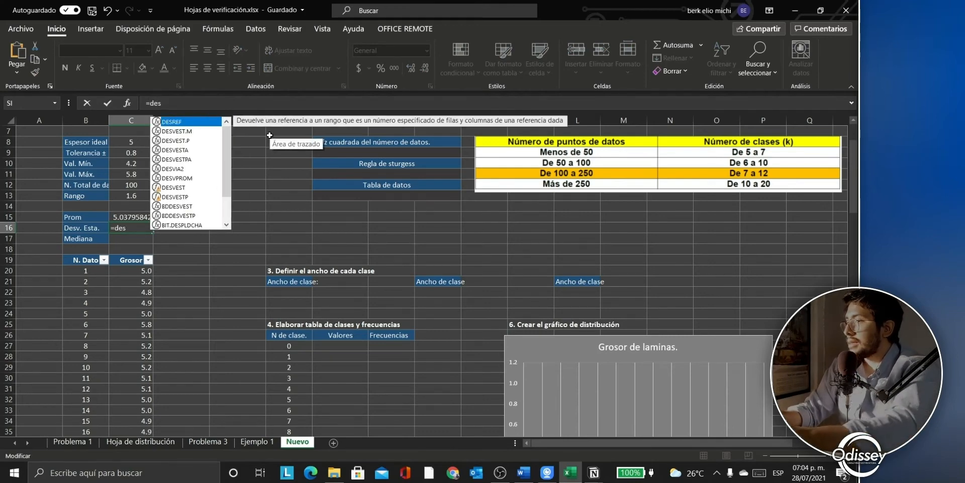
type("v")
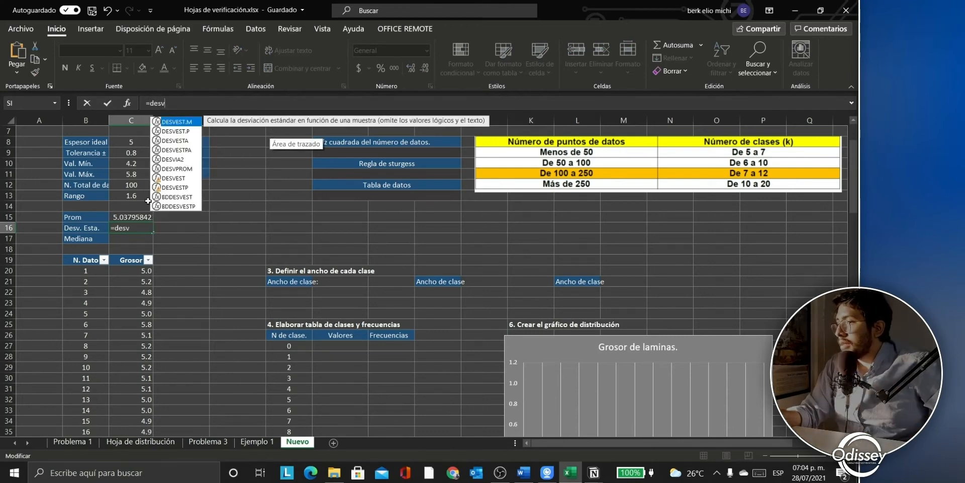
double_click(177, 141)
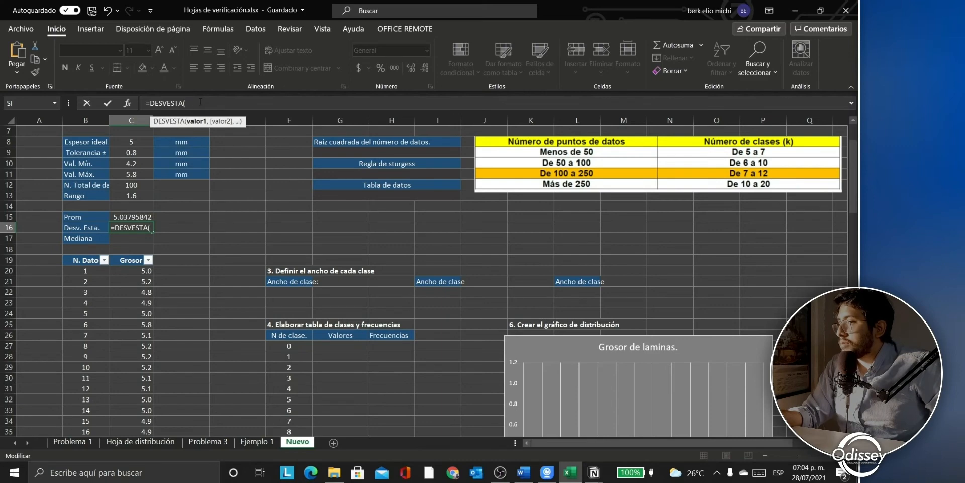
type("Tabla79[Grosor]")
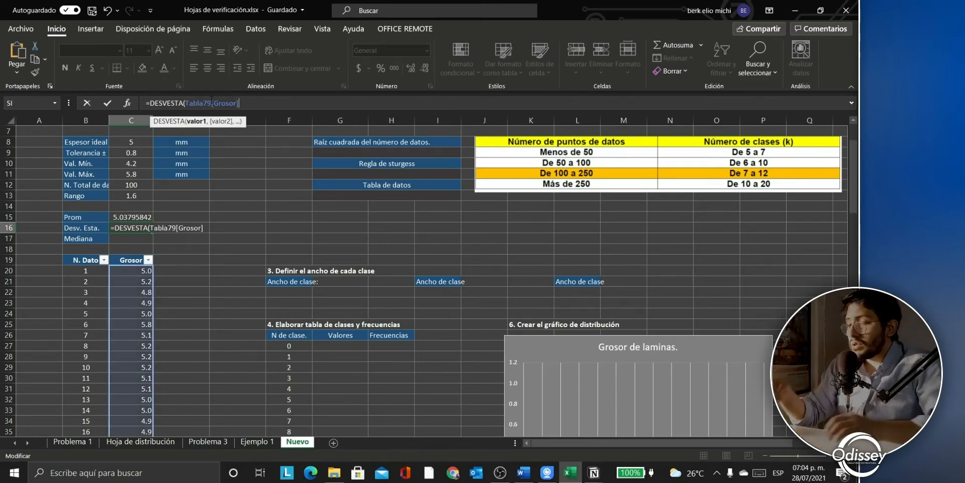
type(")")
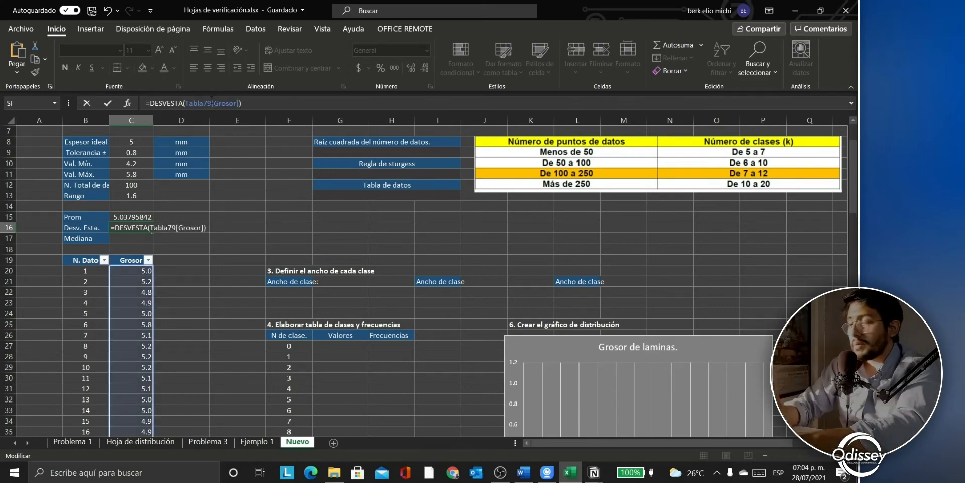
key("Return")
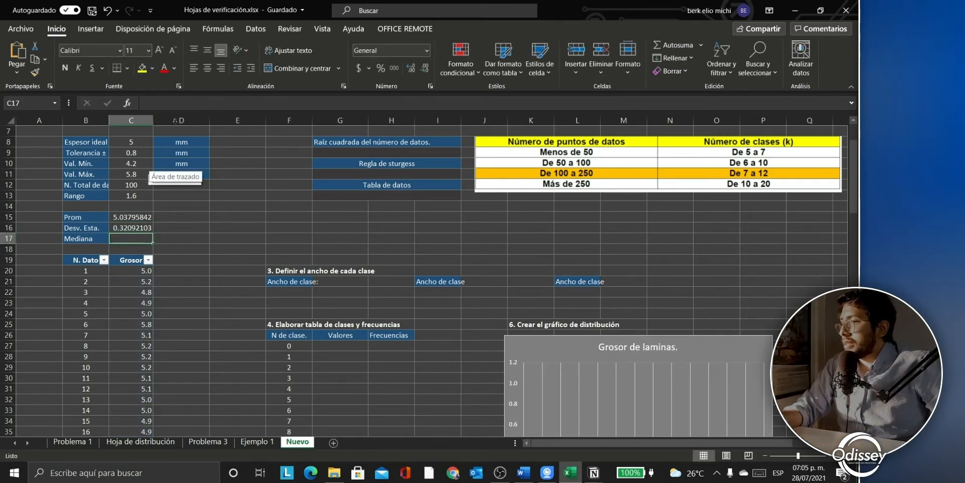
Step: Enter =MEDIANA of the Grosor column in Mediana, giving 5.05
left_click(182, 104)
type("=medin")
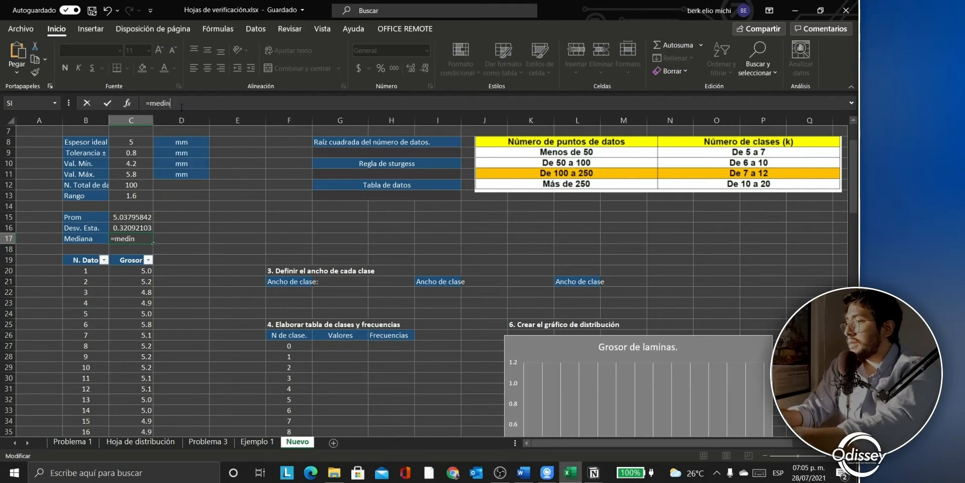
key("BackSpace")
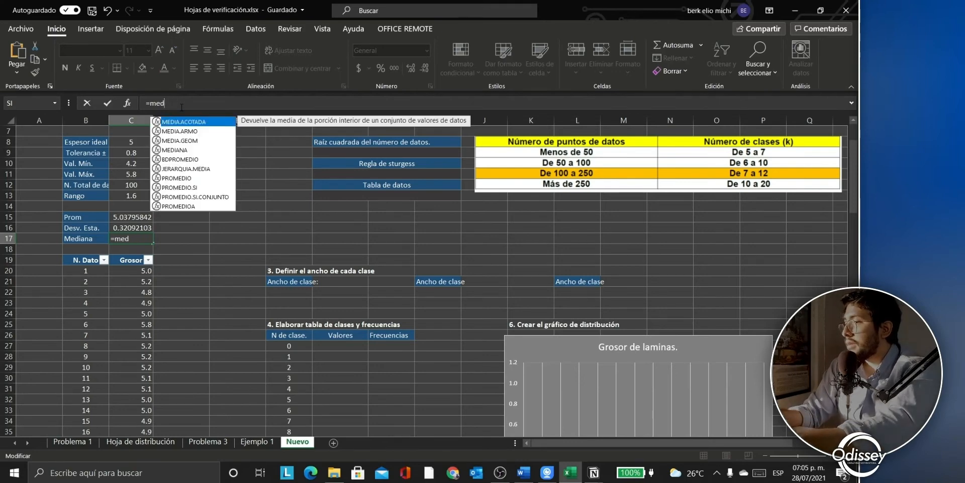
type("n")
key("BackSpace")
type("ana")
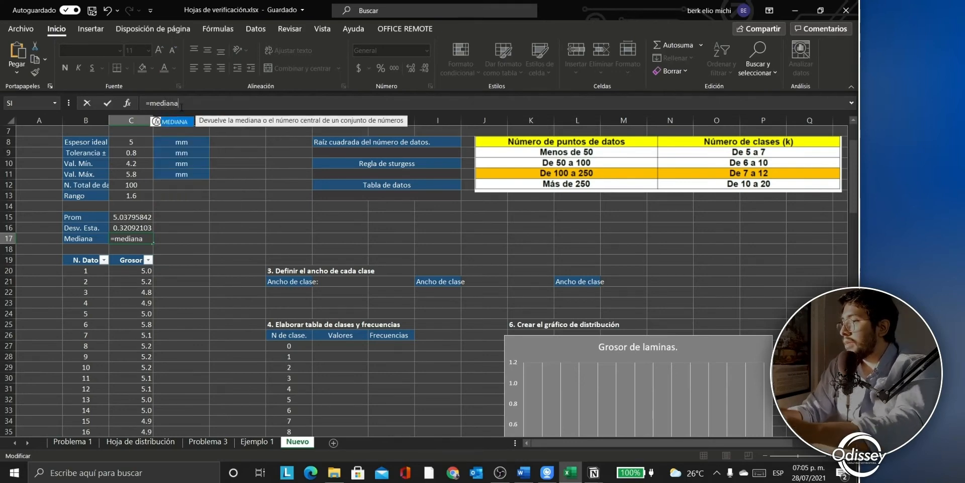
key("Tab")
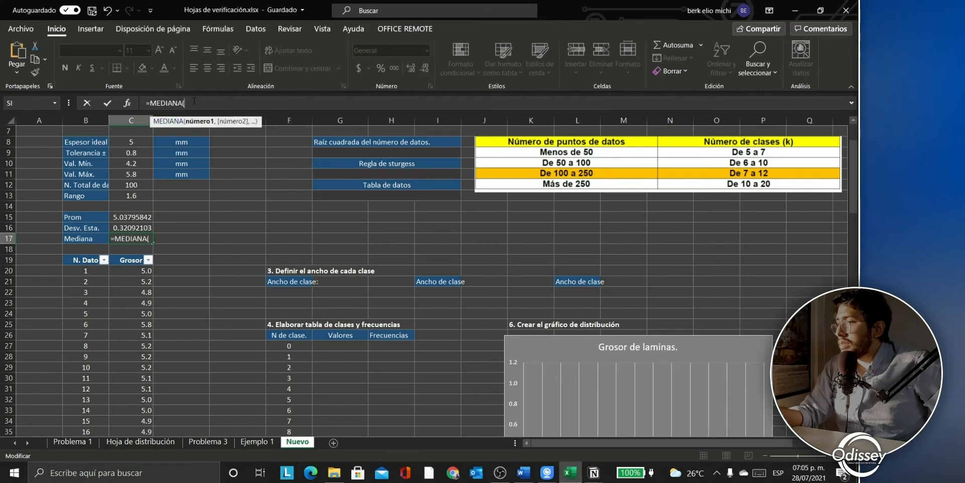
type("Tabla79[Grosor]")
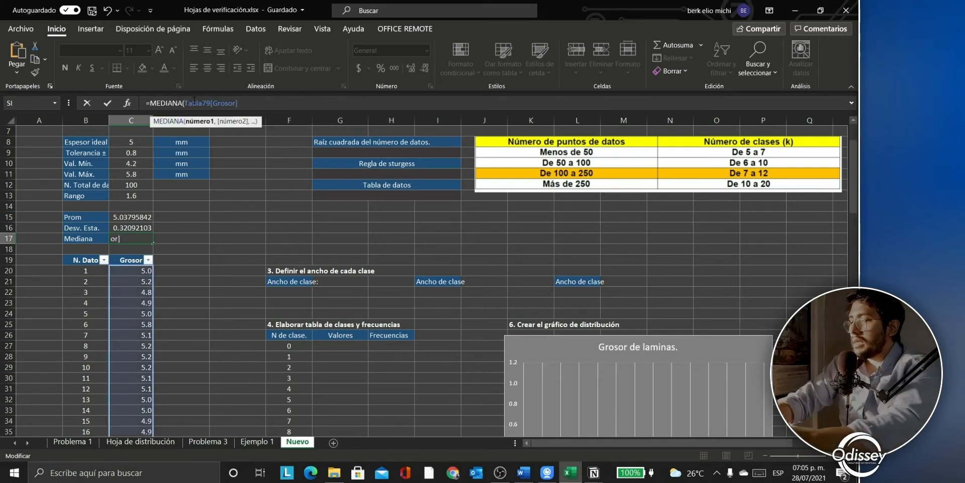
type(")")
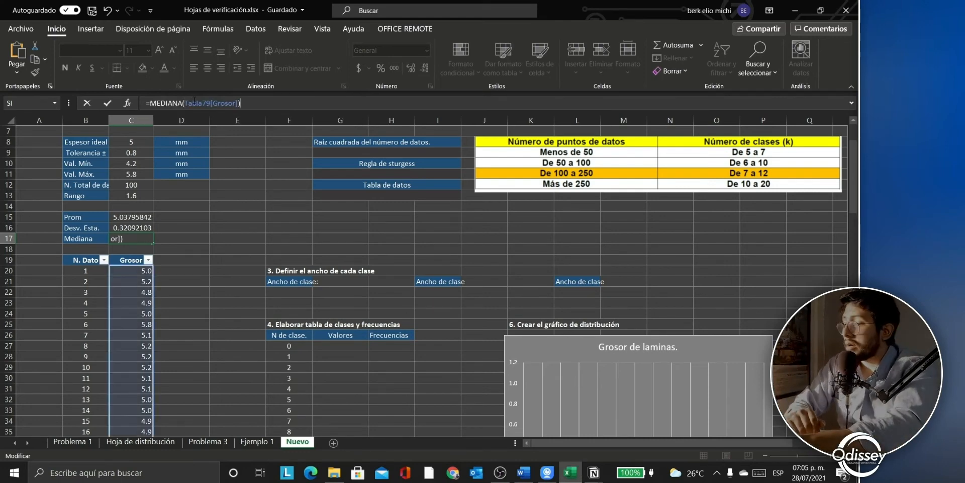
key("Return")
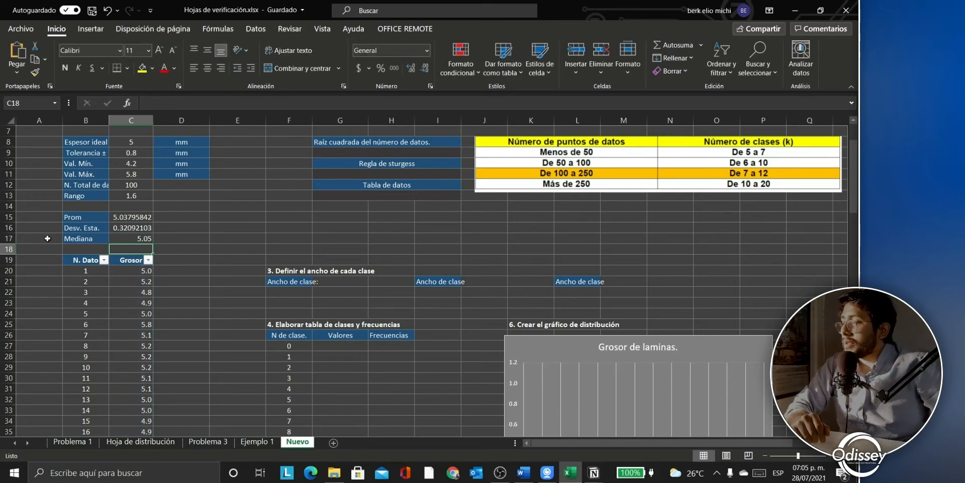
Step: Select the average, deviation and median results to check them
left_click_drag(130, 217, 126, 238)
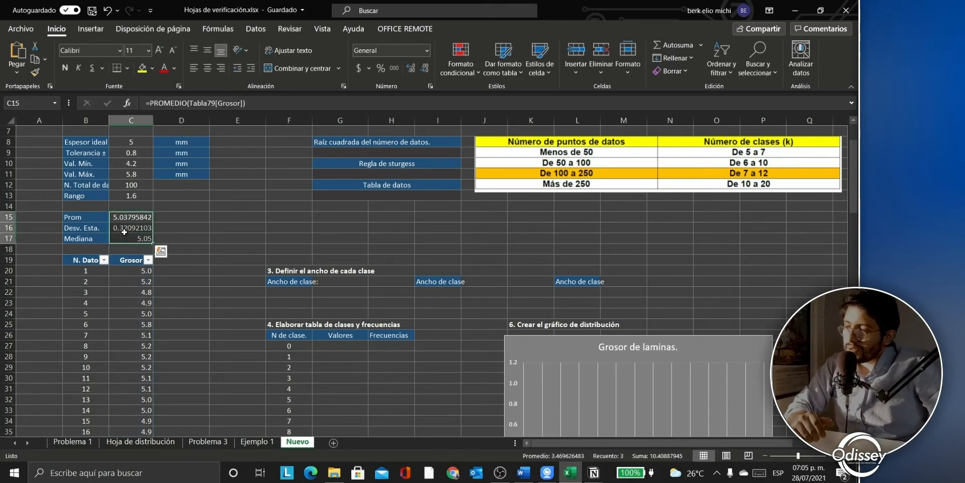
left_click(197, 220)
scroll(330, 254, "up", 1)
left_click(332, 255)
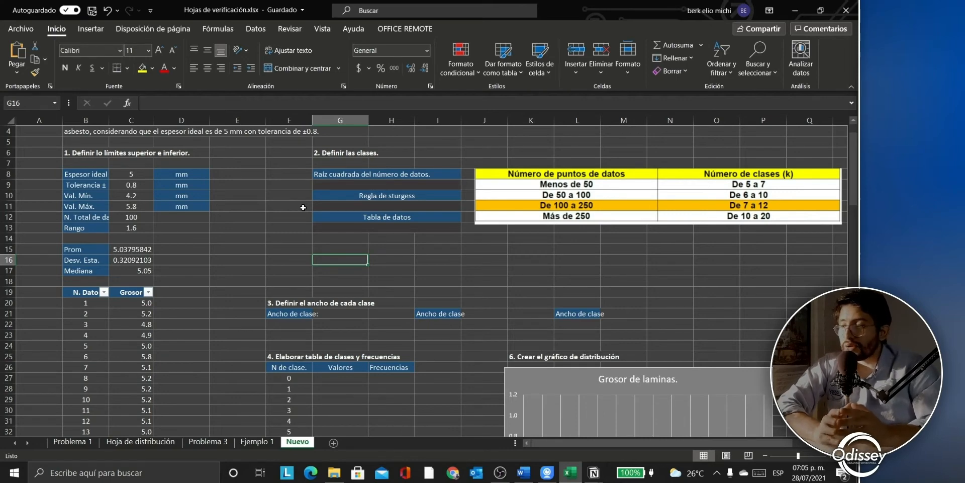
left_click(375, 186)
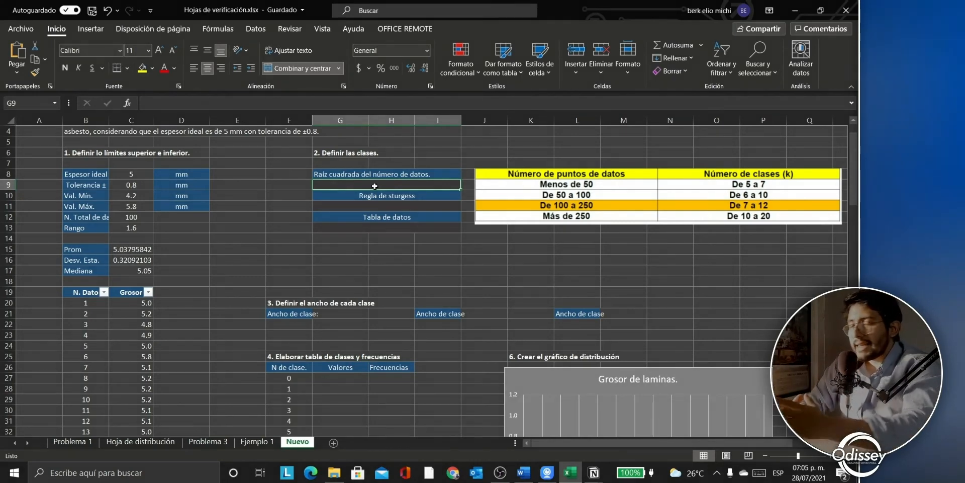
mouse_move(593, 473)
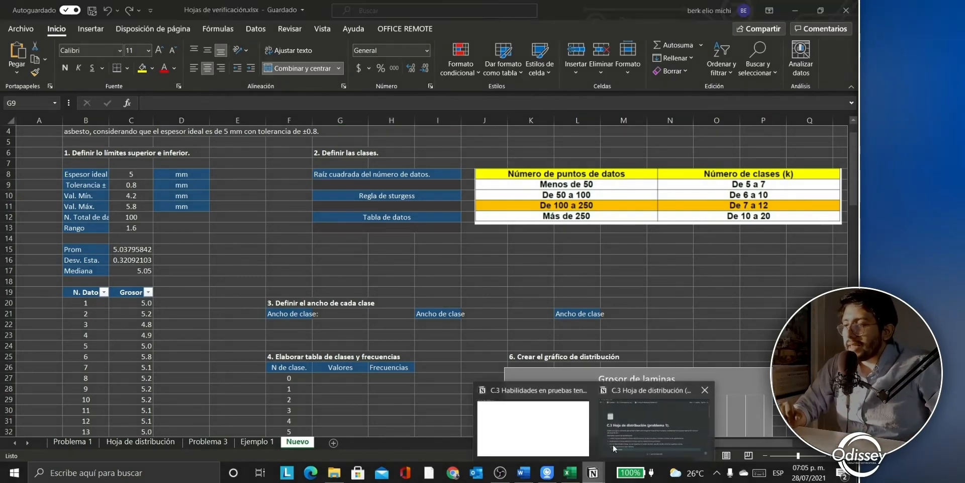
left_click(613, 444)
Step: Read the Notion guide's Sturges rule and Tabla de datos sections, then return to the Excel workbook
scroll(541, 442, "down", 8)
scroll(395, 251, "up", 1)
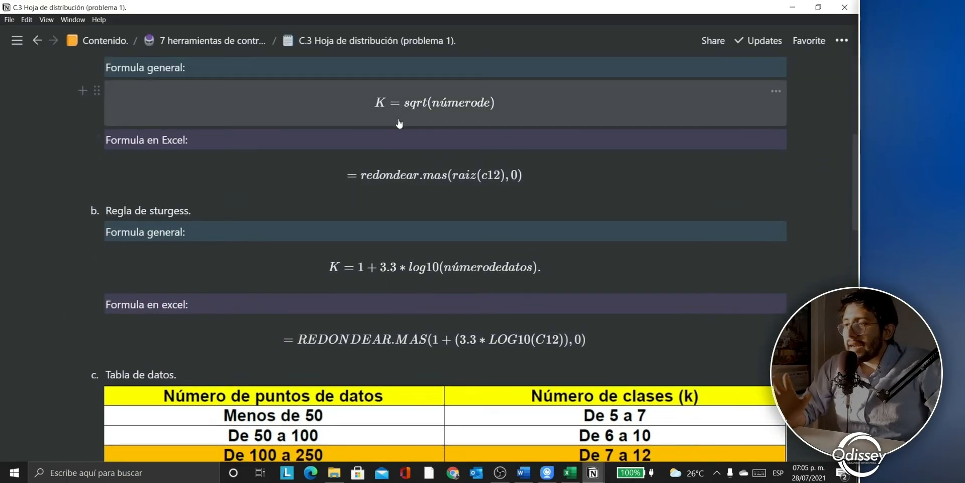
scroll(399, 123, "down", 2)
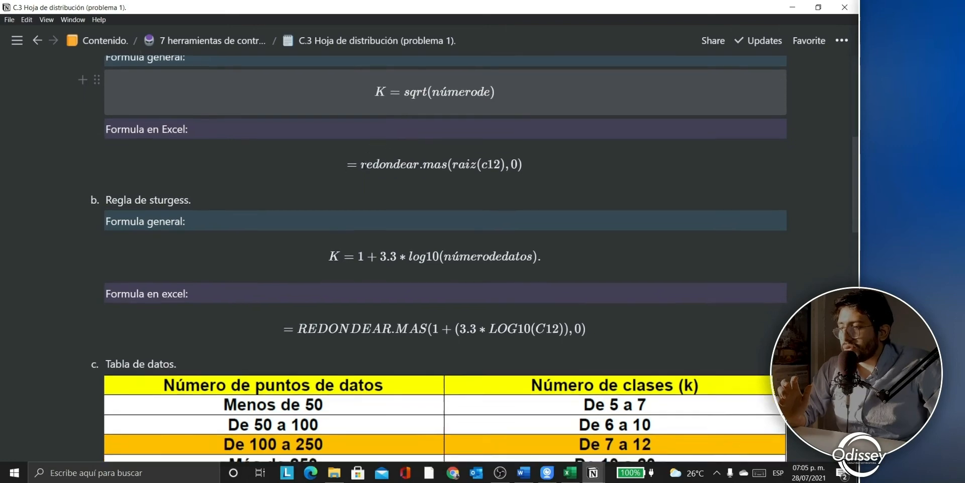
scroll(351, 215, "up", 1)
scroll(354, 217, "up", 2)
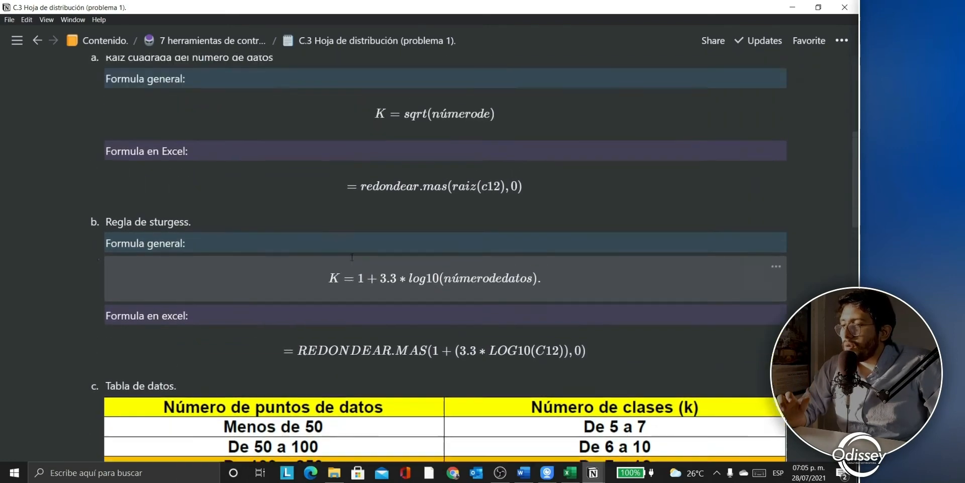
scroll(336, 288, "down", 1)
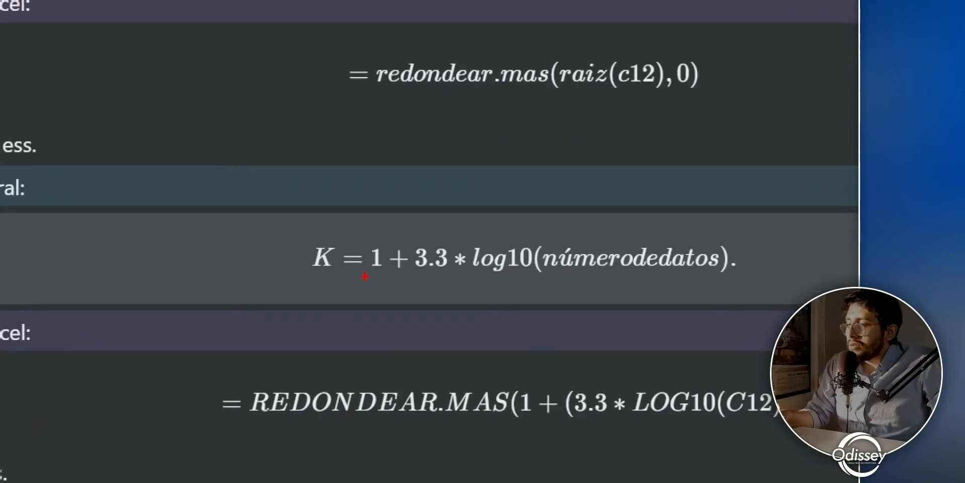
left_click_drag(365, 275, 714, 276)
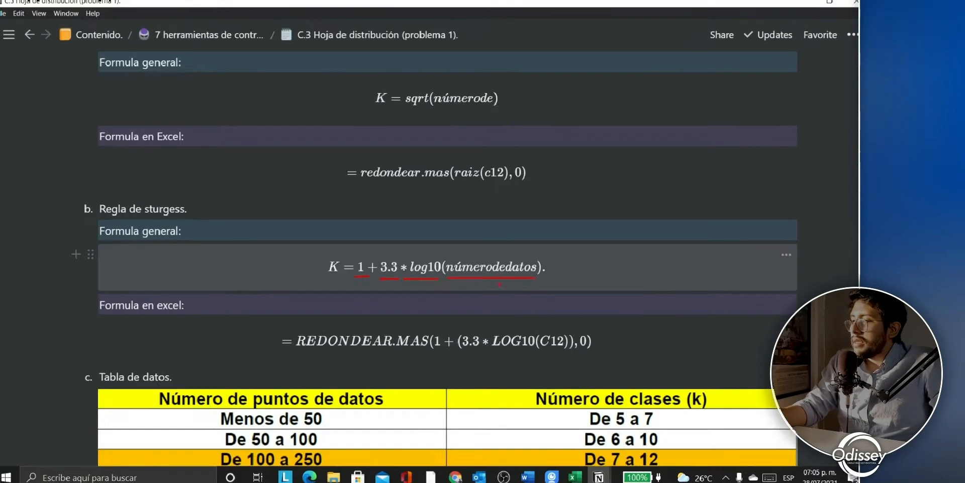
scroll(306, 257, "down", 3)
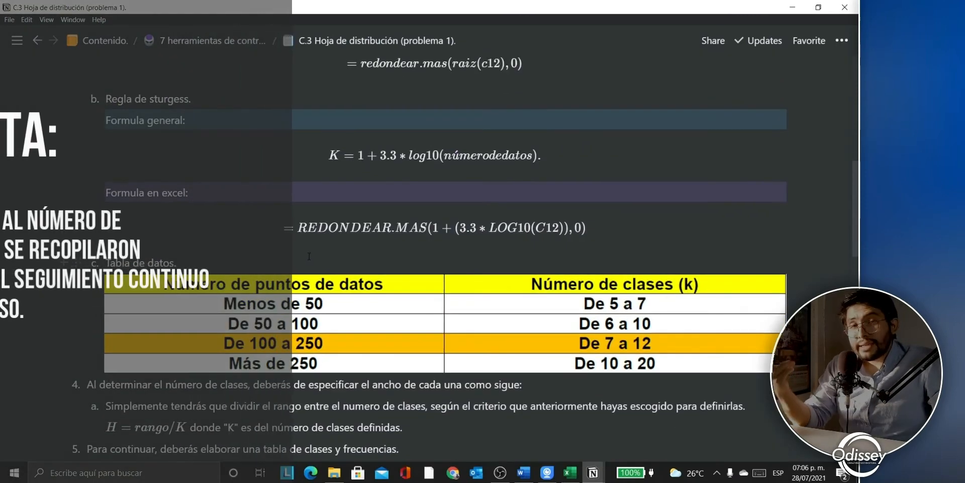
scroll(255, 245, "down", 1)
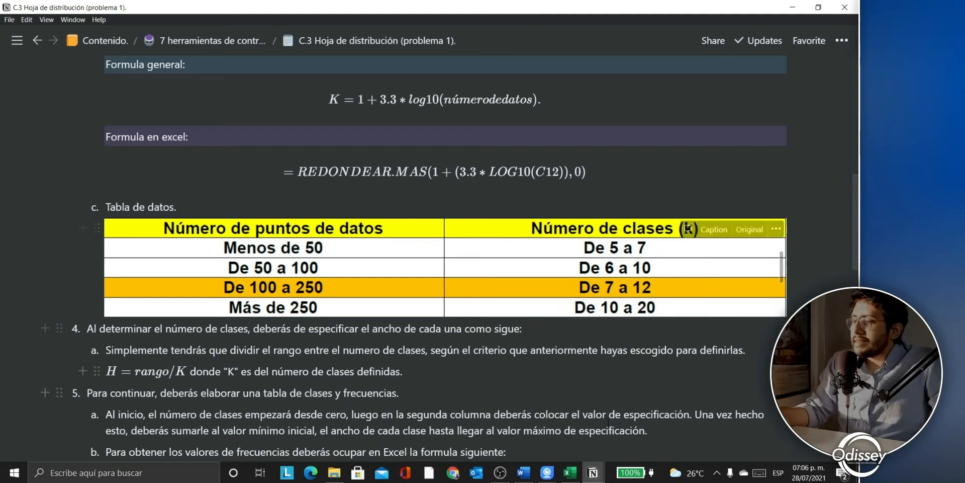
left_click(570, 473)
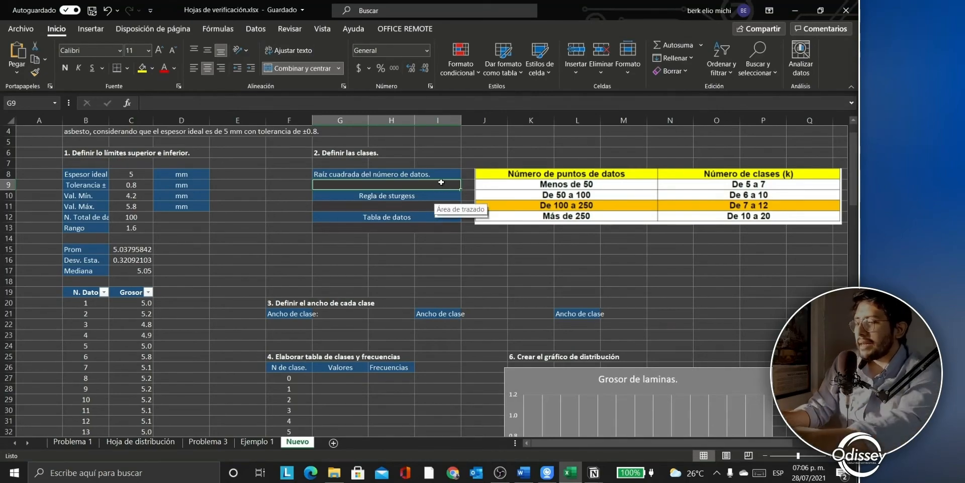
Step: Enter =raiz(C12) under Raíz cuadrada del número de datos, giving 10
type("=rai")
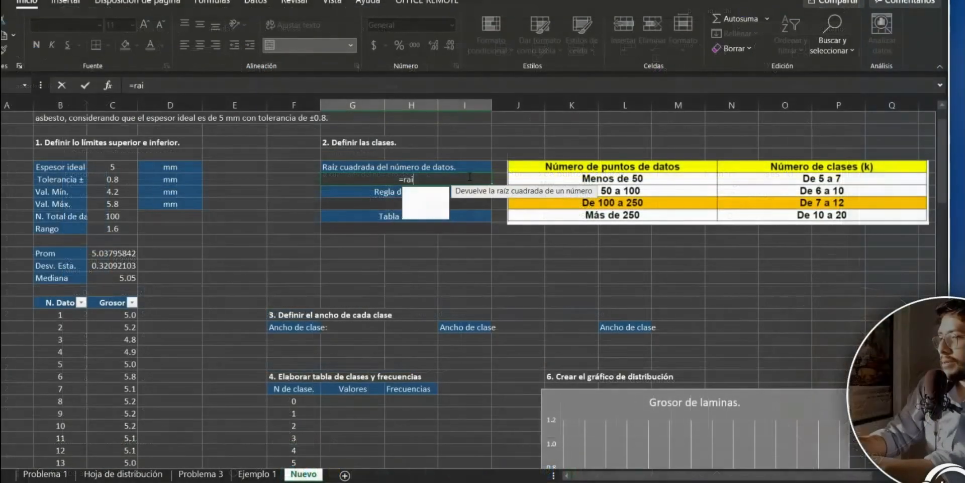
type("z(")
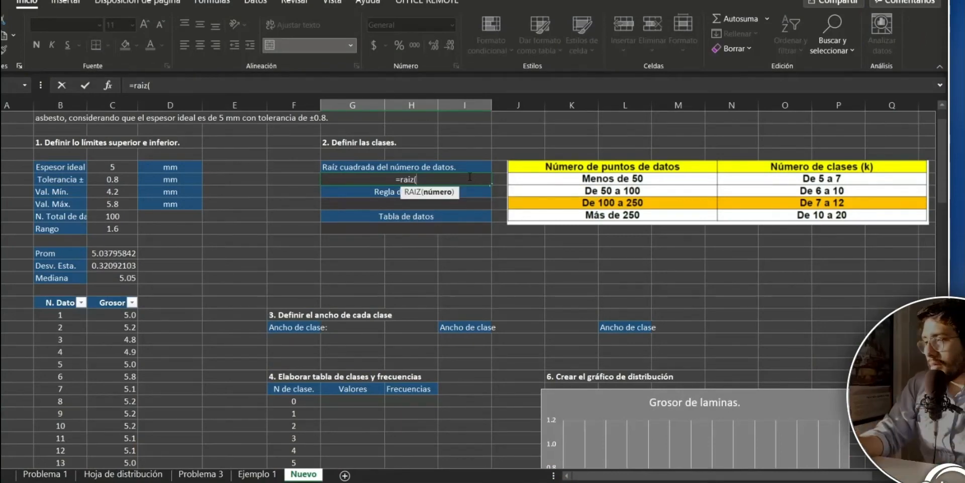
left_click(122, 216)
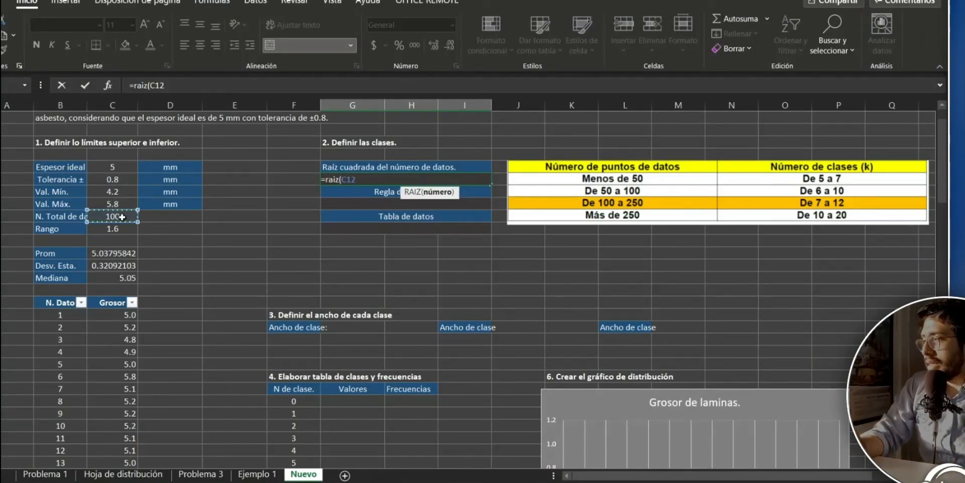
type(")")
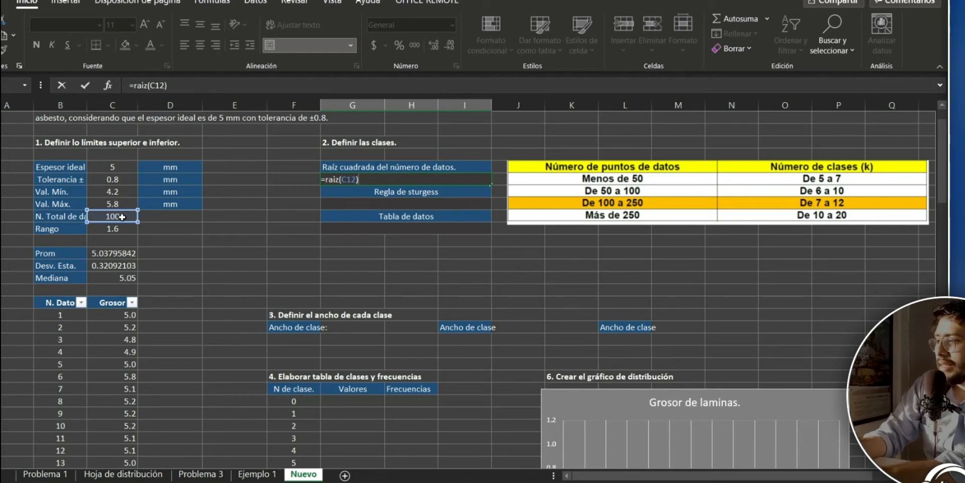
key("Return")
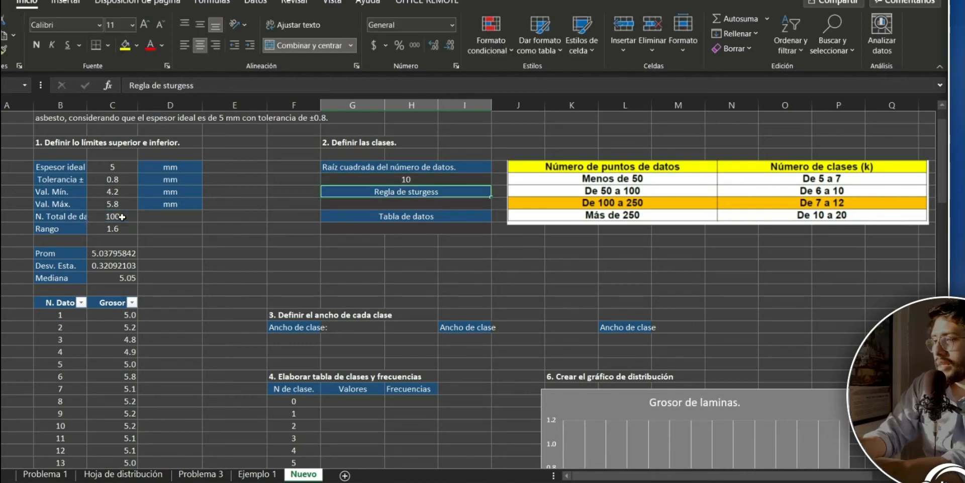
key("Return")
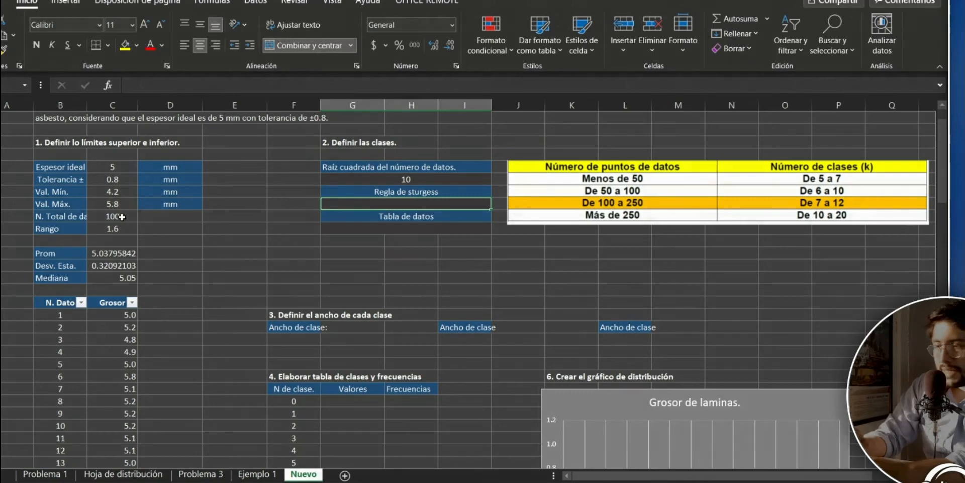
Step: Enter =1+(3.3*LOG10(C12)) under Regla de sturgess, giving 7.6 classes
type("=")
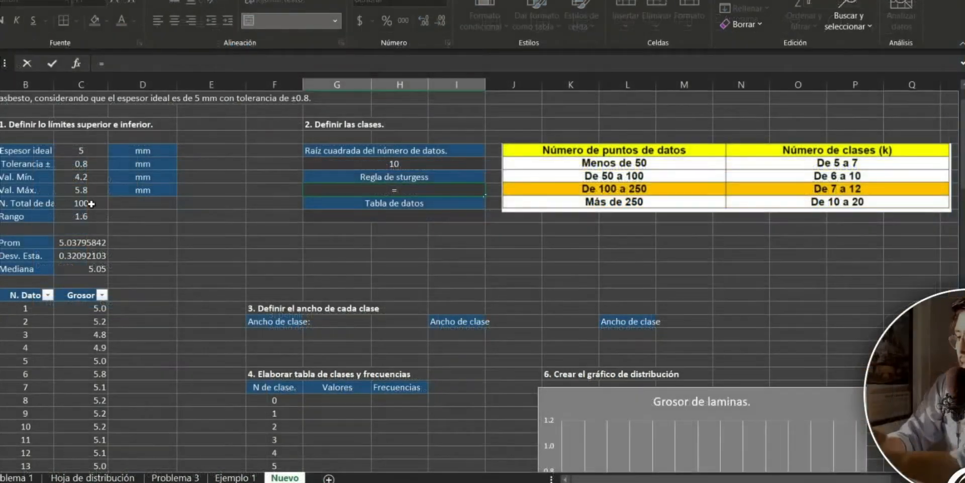
type("1")
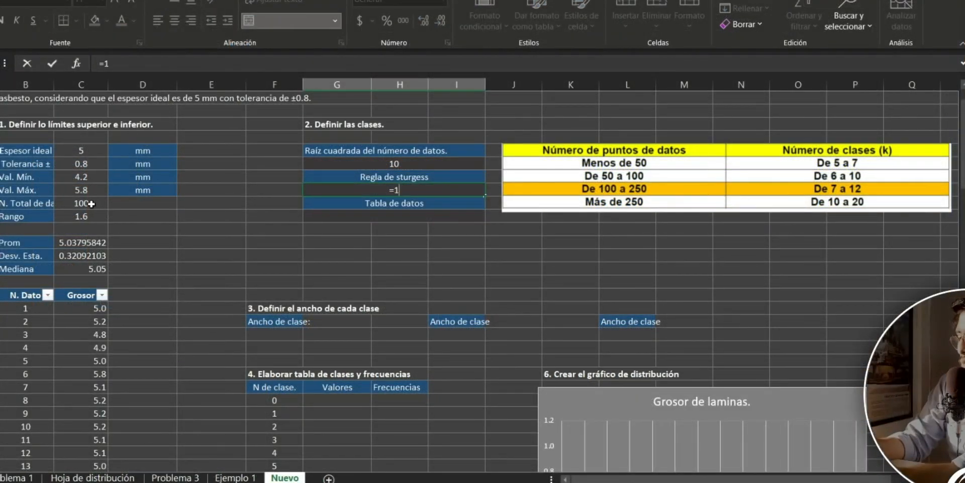
type("+")
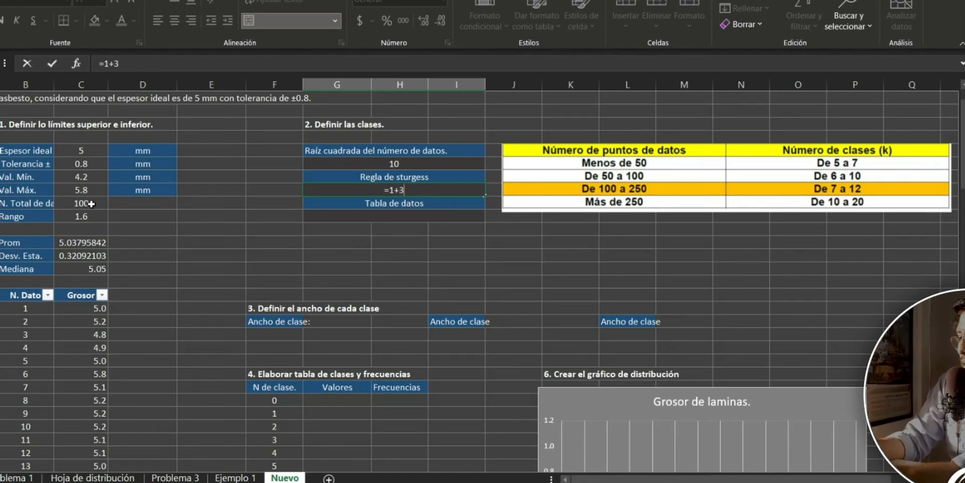
type("(")
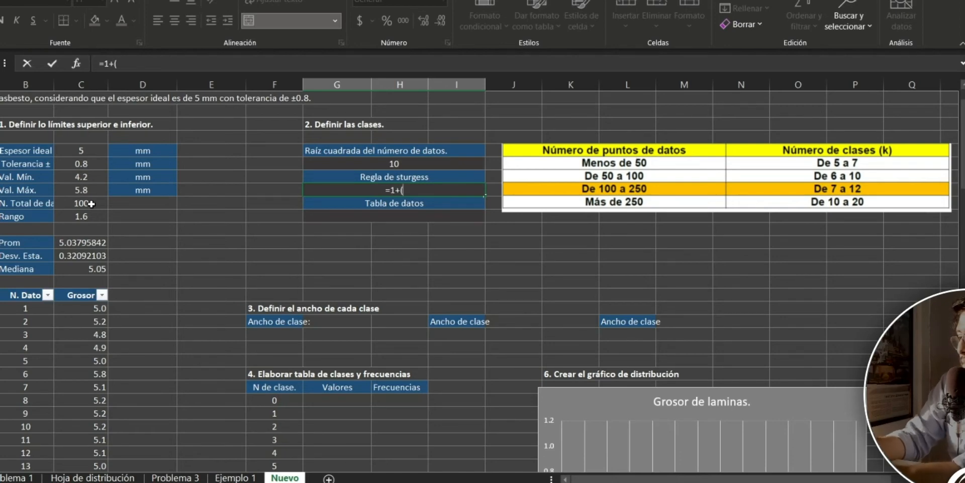
type("3.3")
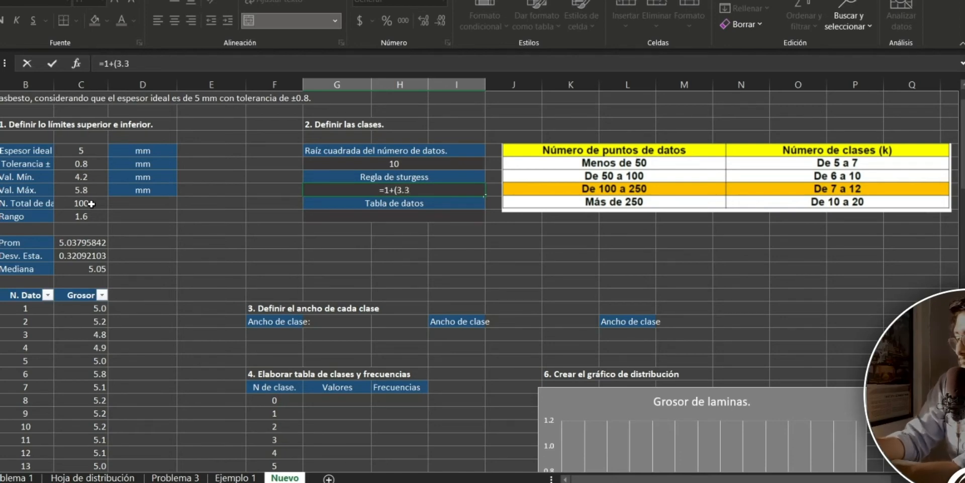
type("(")
key("BackSpace")
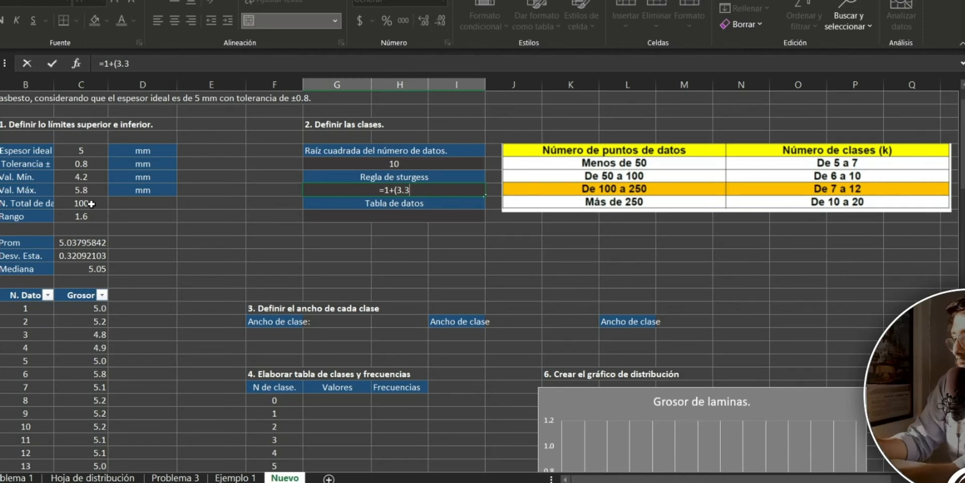
type("*lo")
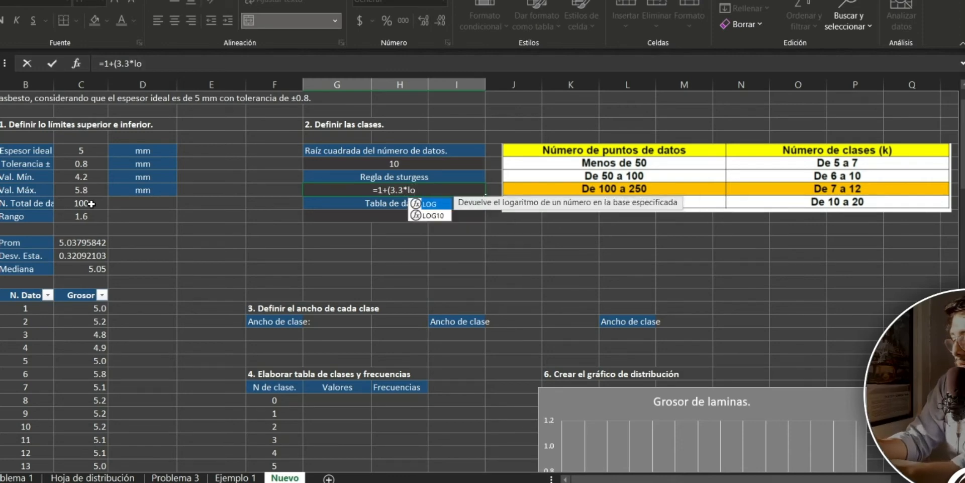
type("g(")
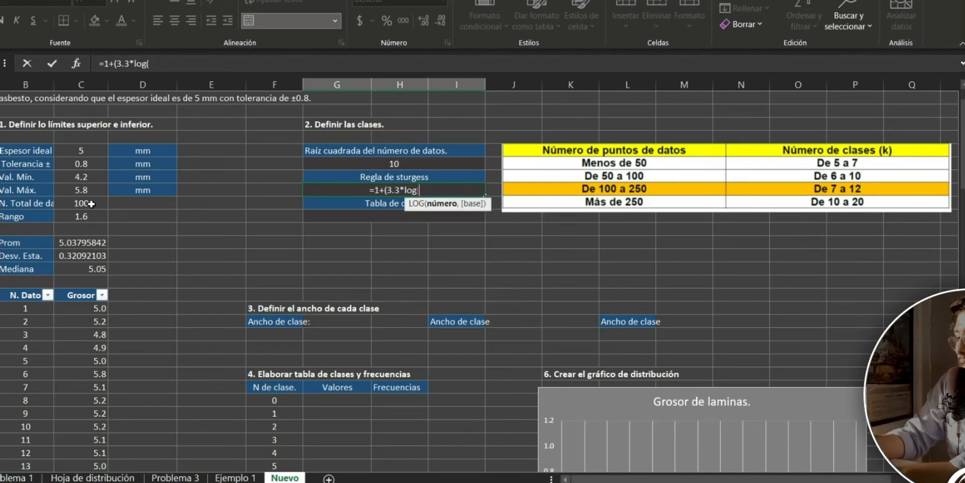
key("BackSpace")
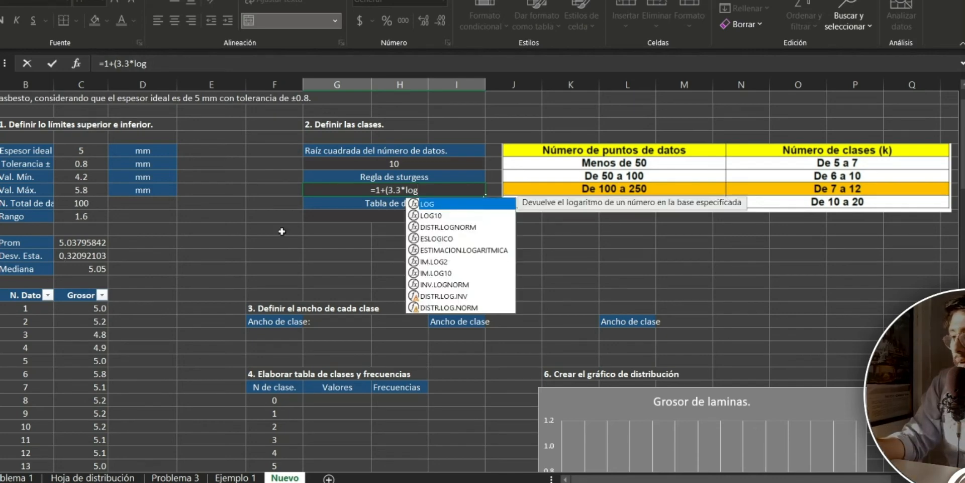
double_click(431, 215)
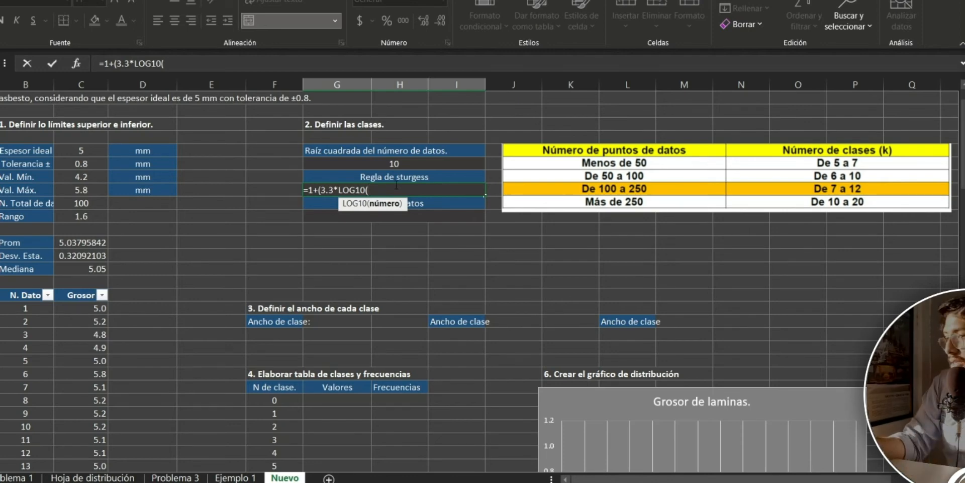
left_click(92, 206)
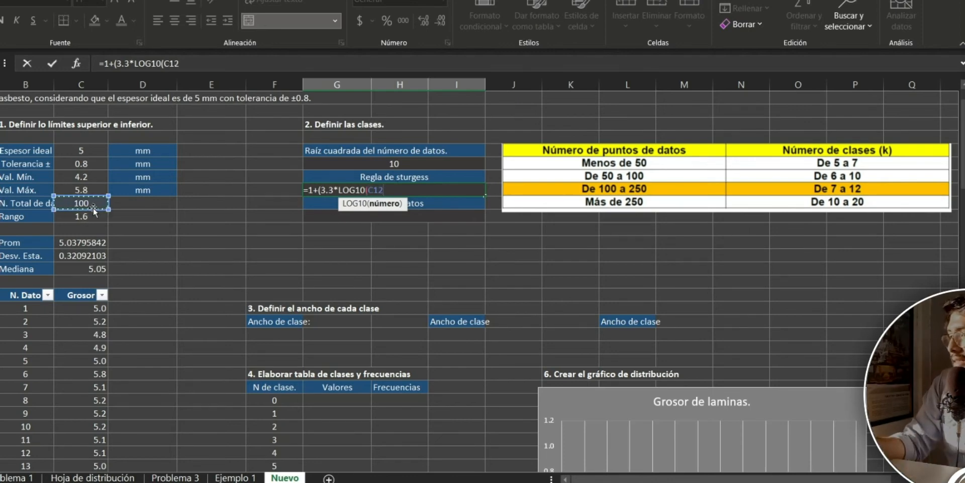
type(")")
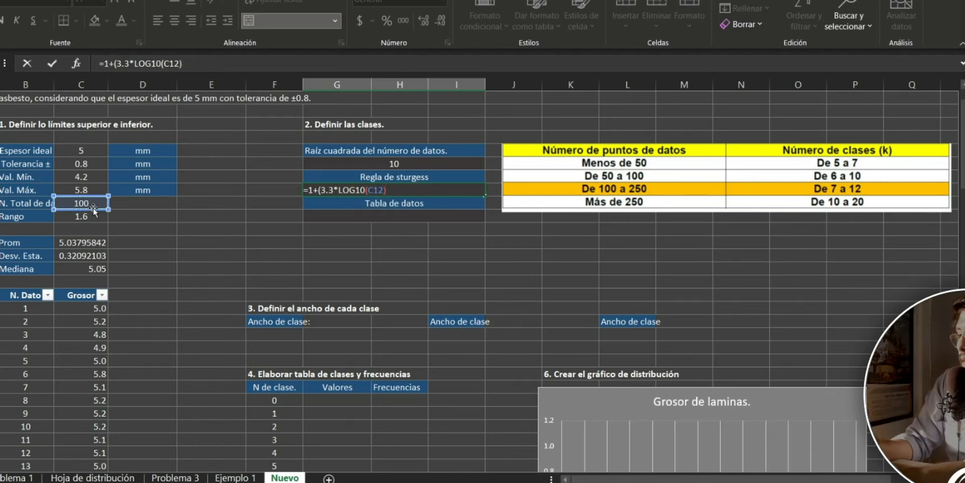
type(")")
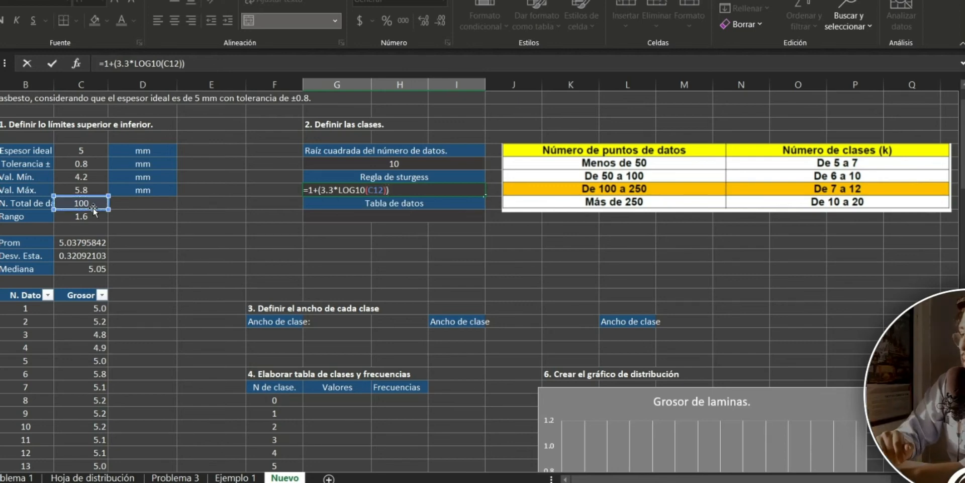
key("Return")
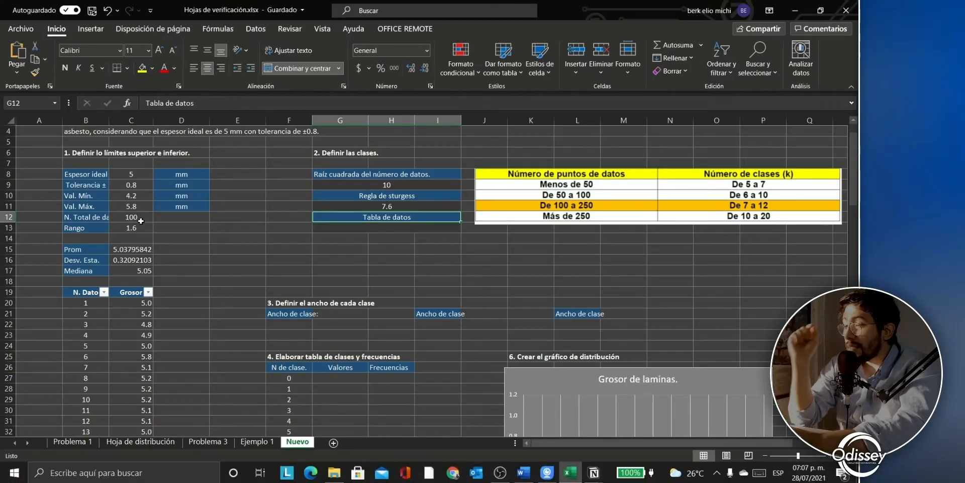
Step: Wrap the Sturges formula in REDONDEAR with 0 decimals so it shows 8 classes
key("Up")
left_click(150, 103)
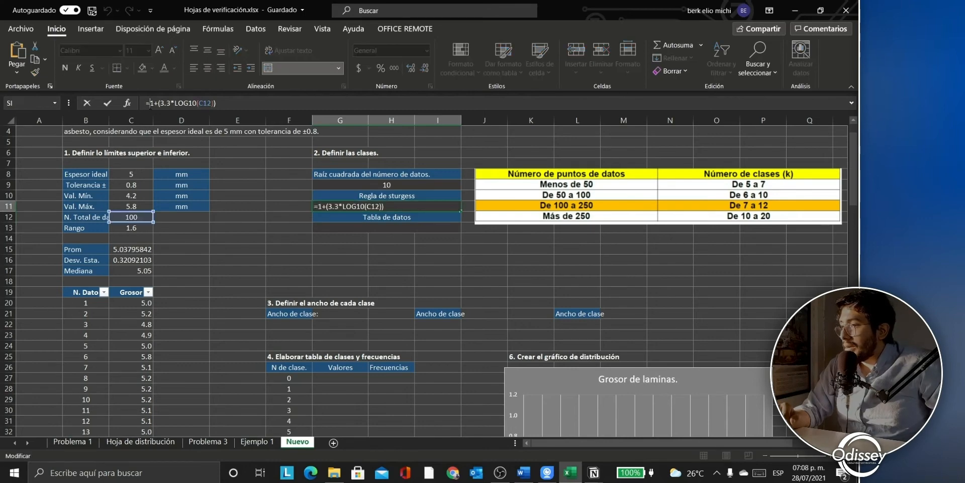
type("(C12")
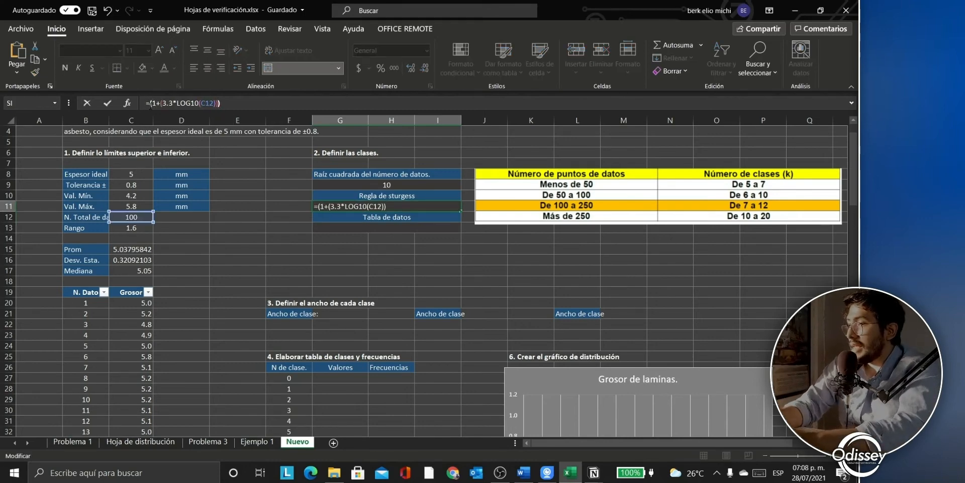
type(")")
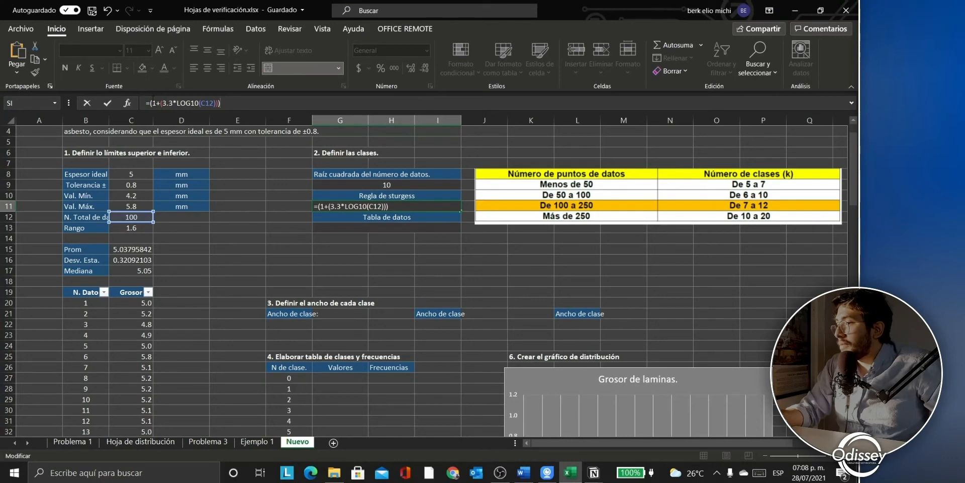
type("reon")
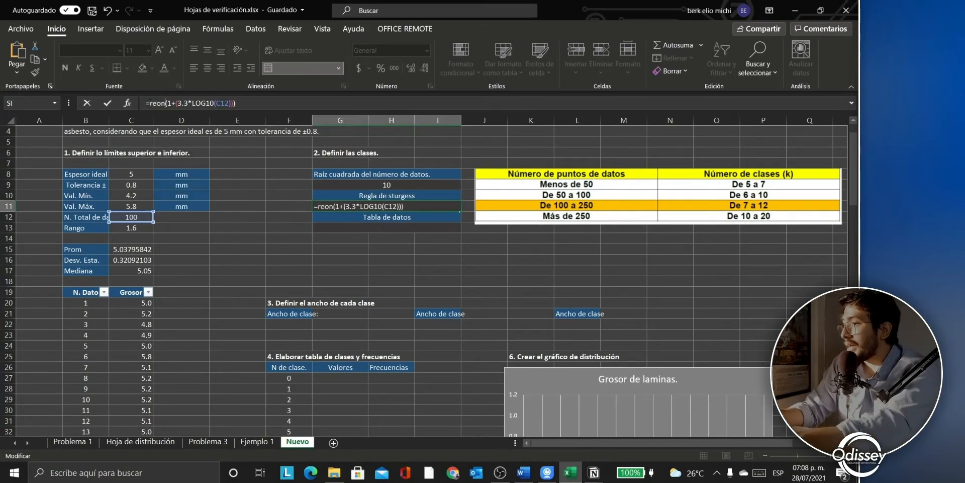
key("BackSpace")
key("BackSpace")
type("donde")
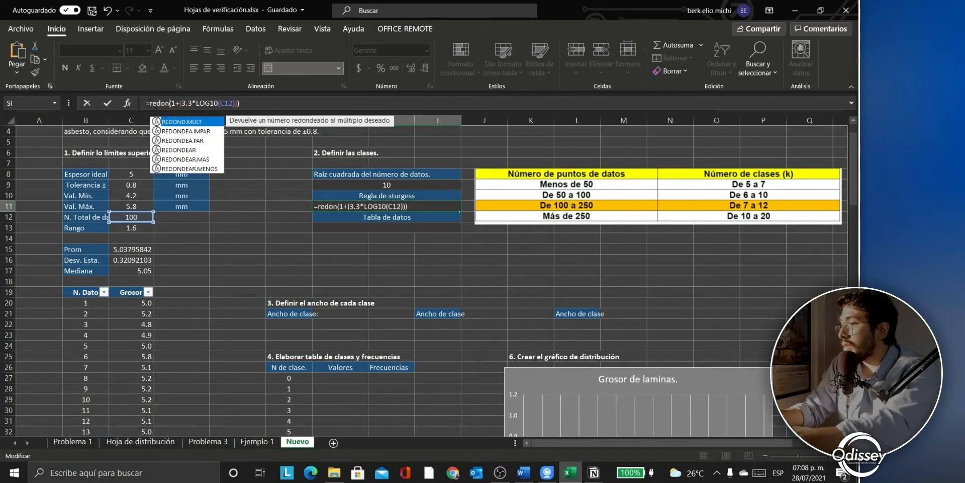
type("ar")
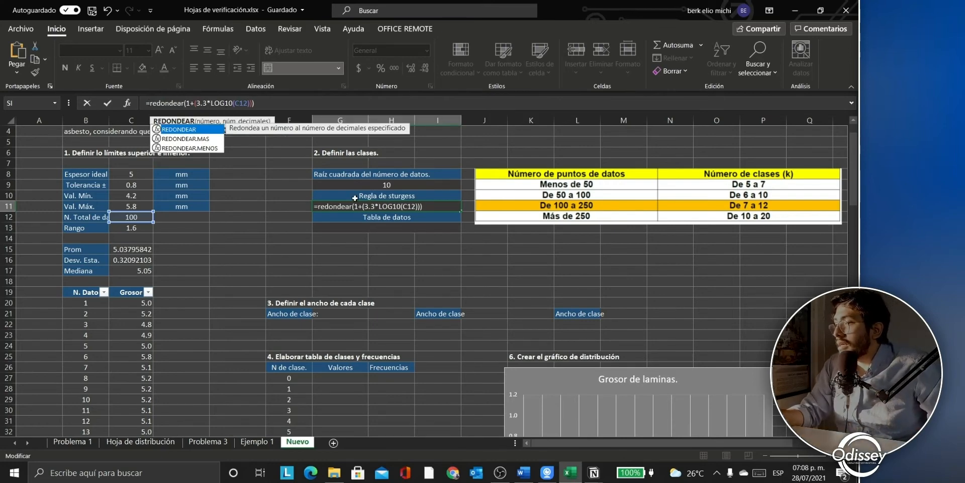
left_click(310, 106)
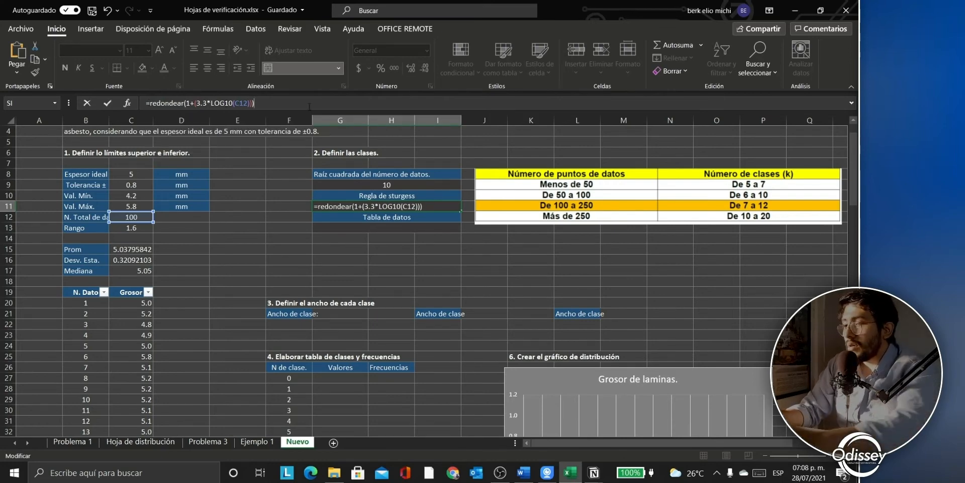
key("Return")
key("Return")
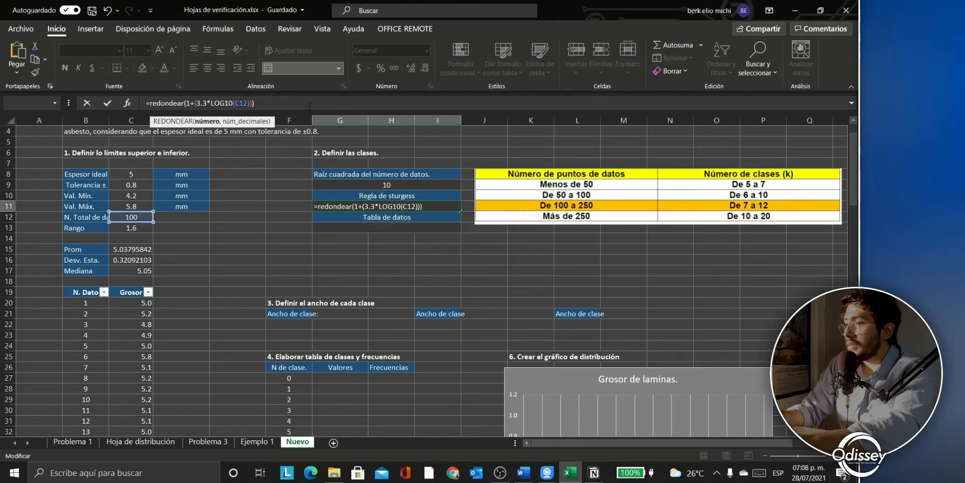
left_click(306, 105)
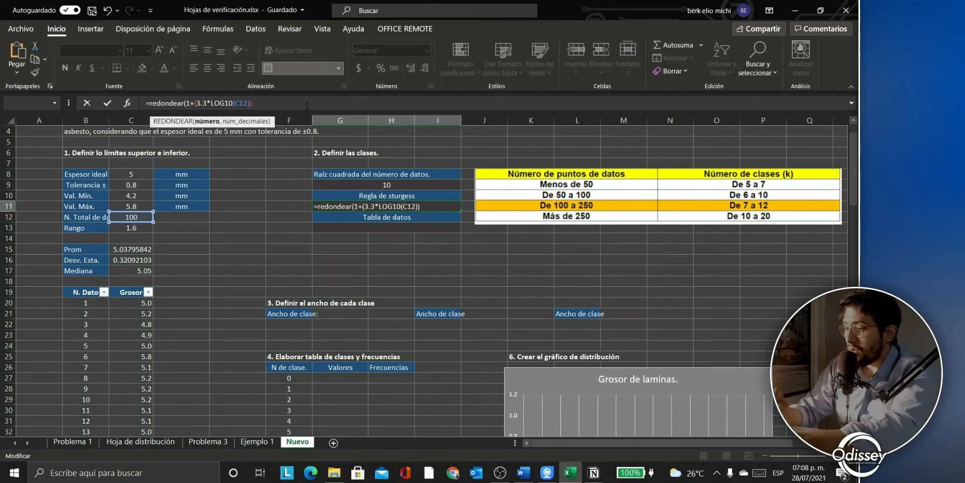
type(",0")
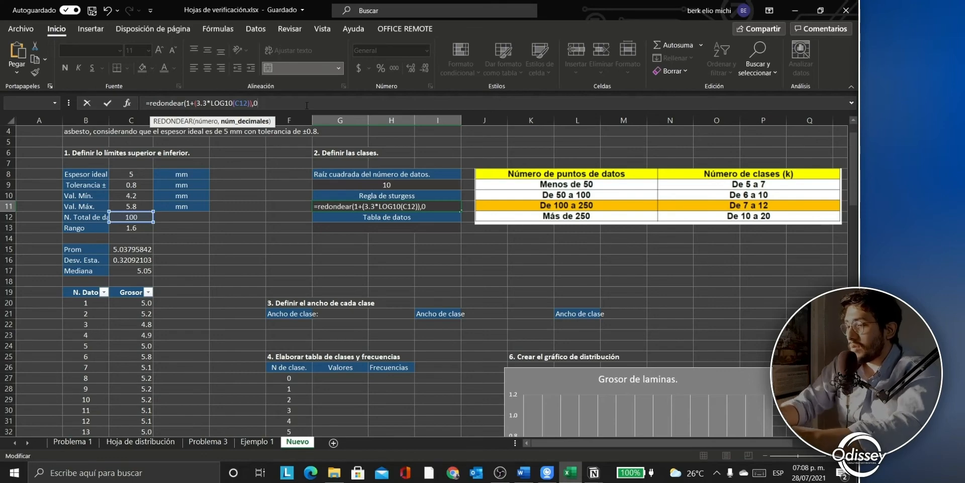
key("BackSpace")
key("BackSpace")
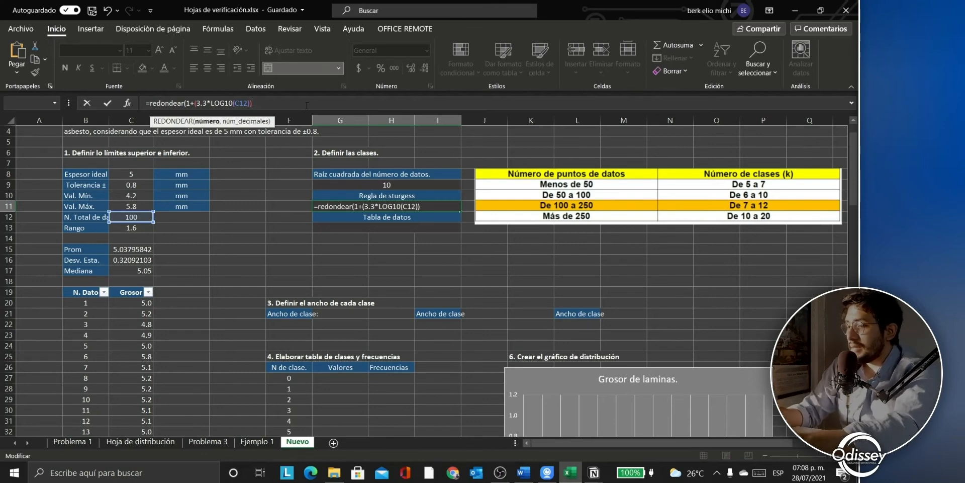
type(",")
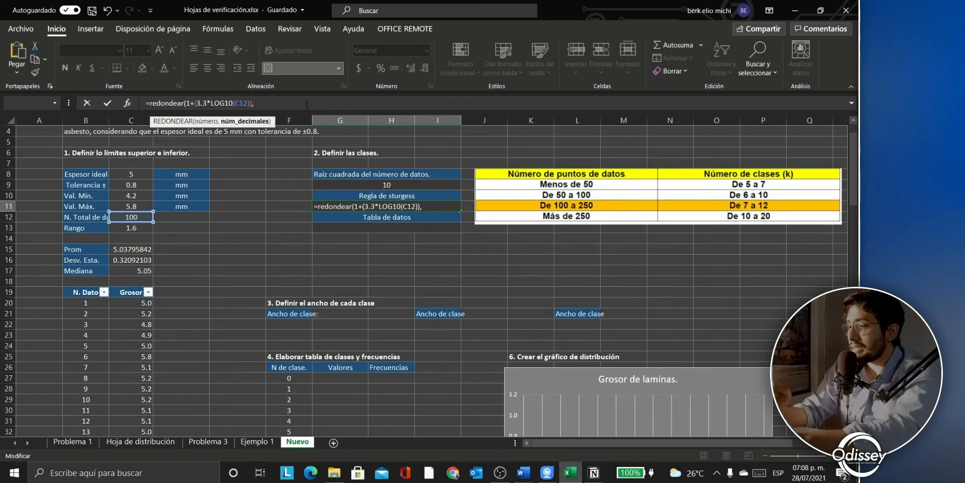
type("0")
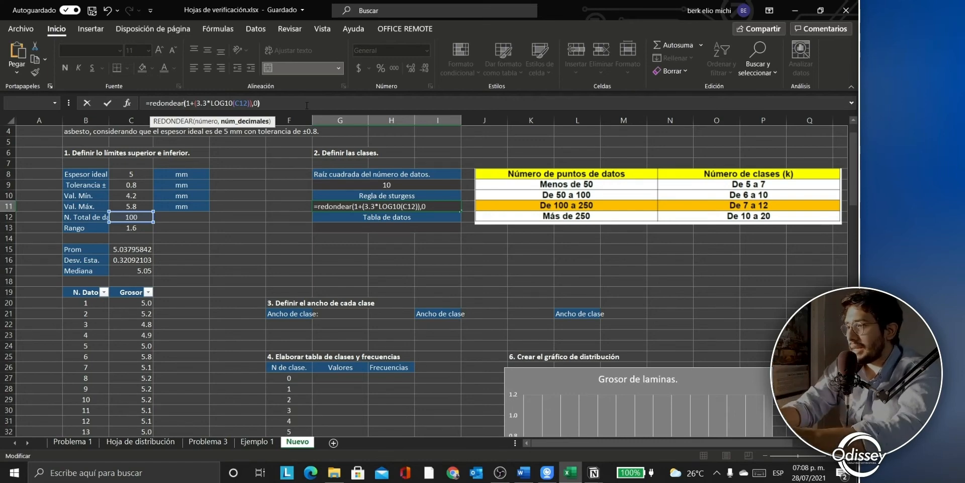
type(")")
key("Return")
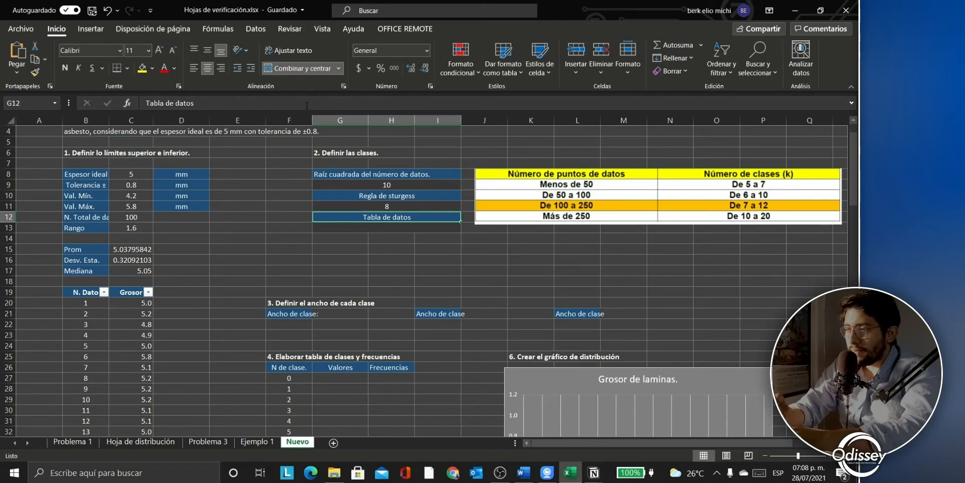
Step: Enter 12 as the class count under Tabla de datos
key("Down")
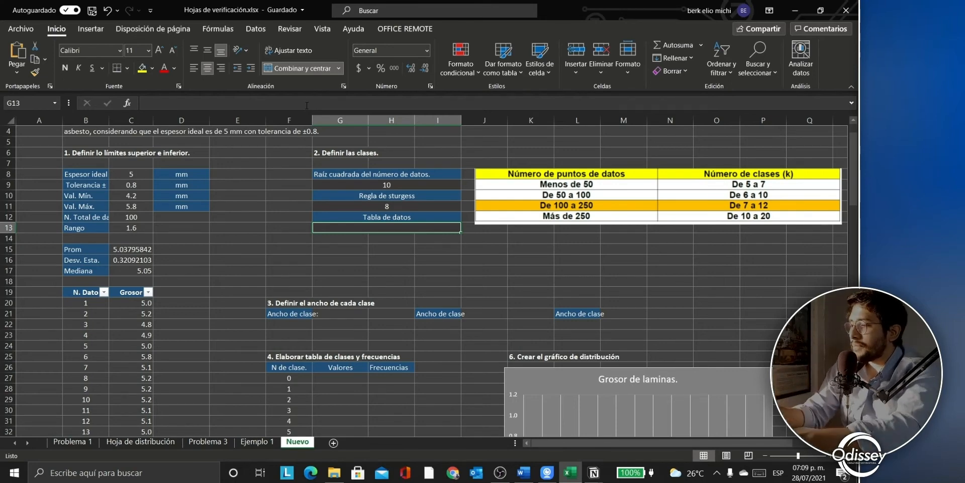
type("12")
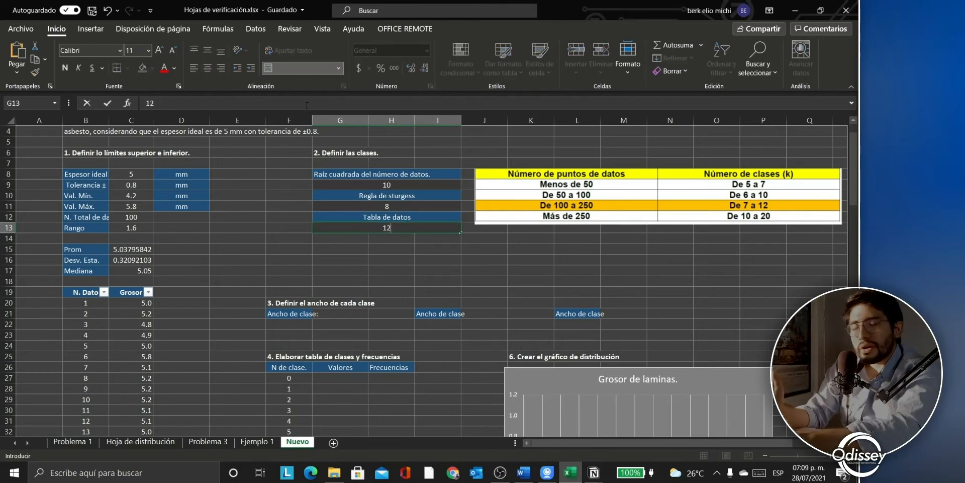
key("Return")
key("Down")
key("Down")
key("Down")
key("Down")
key("Down")
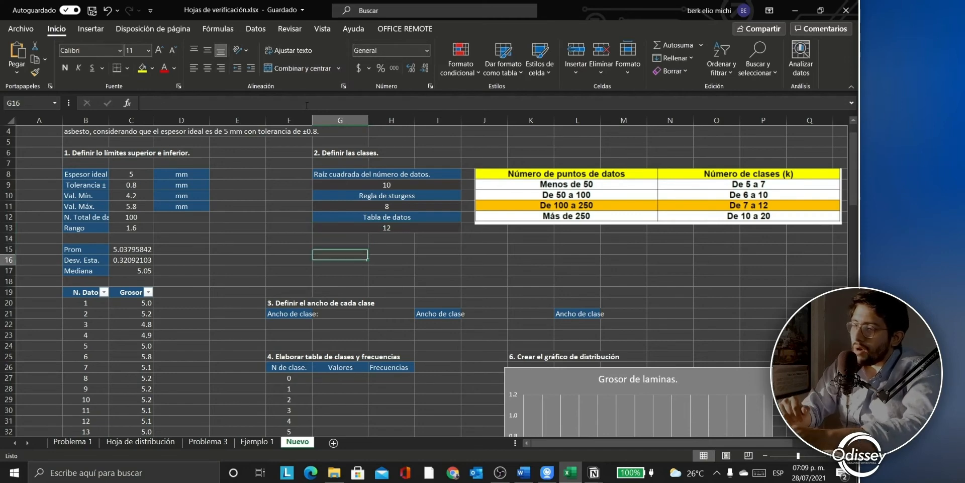
key("Down")
key("Down")
key("Down")
key("Up")
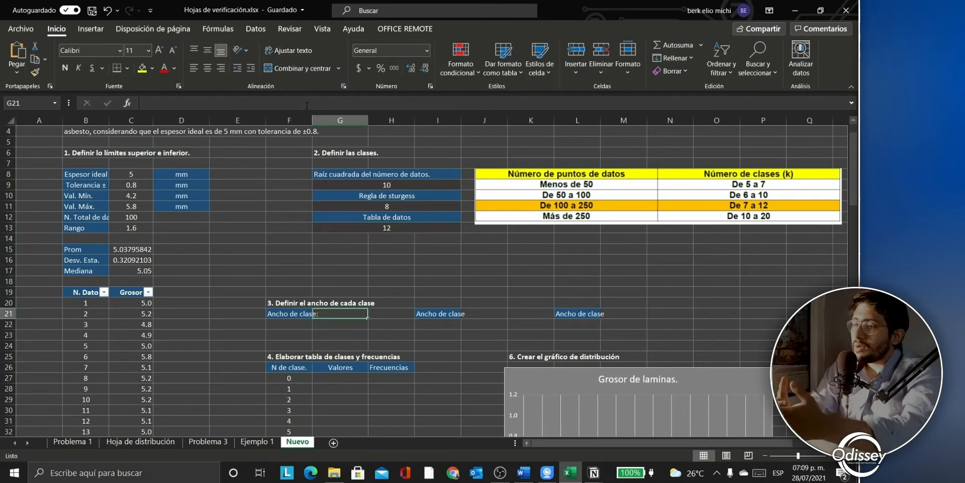
Step: Enter the first class width as =C13/G13, giving 0.133333333
type("=")
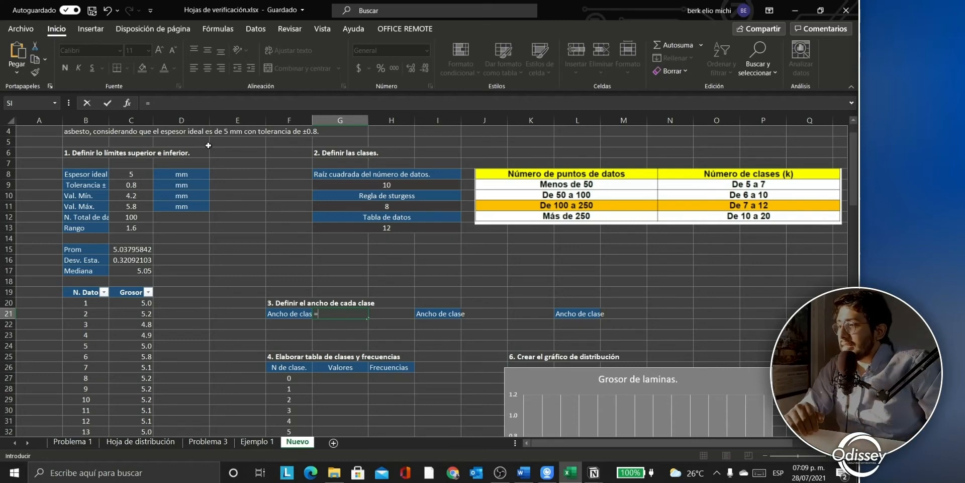
left_click(136, 228)
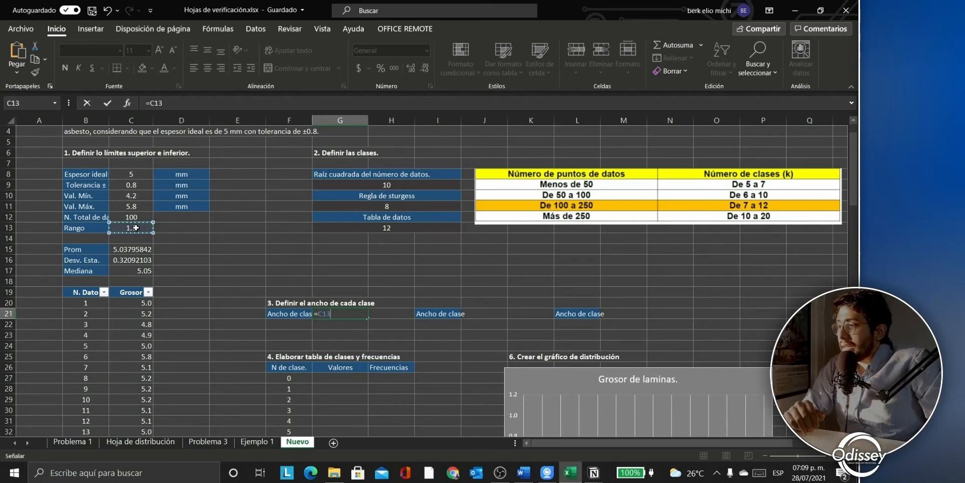
type("/")
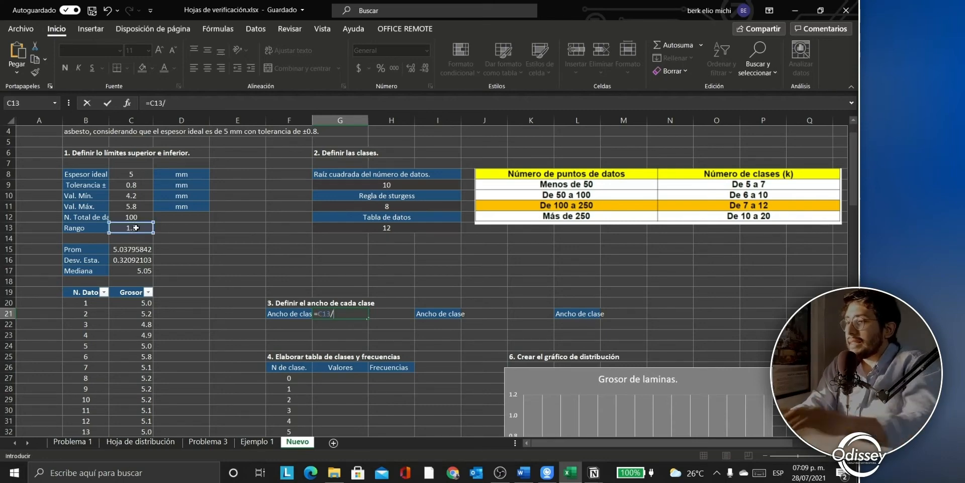
left_click(390, 225)
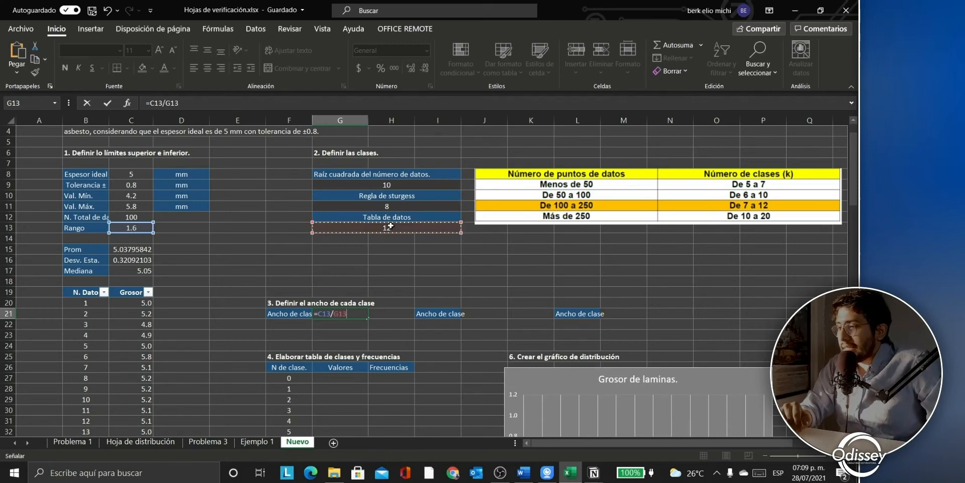
key("Return")
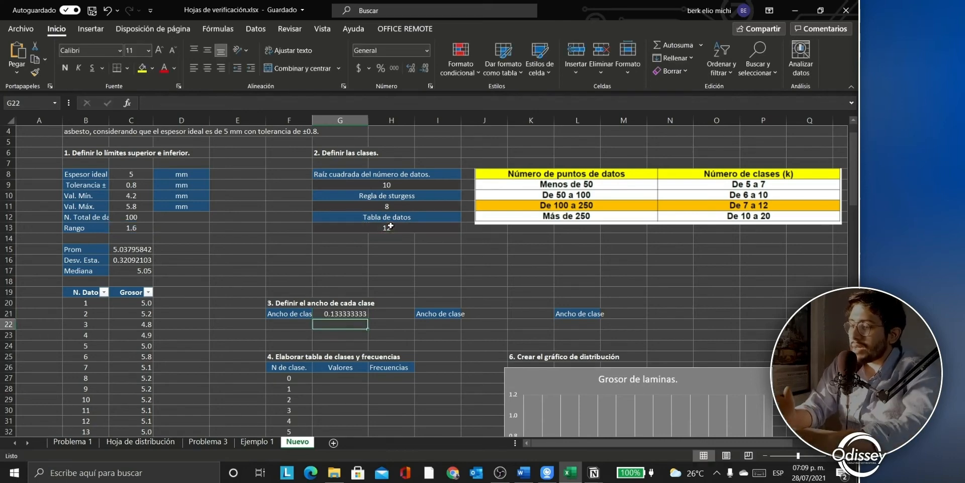
Step: Enter the second class width as =C13/G11, giving 0.2
key("Up")
key("Up")
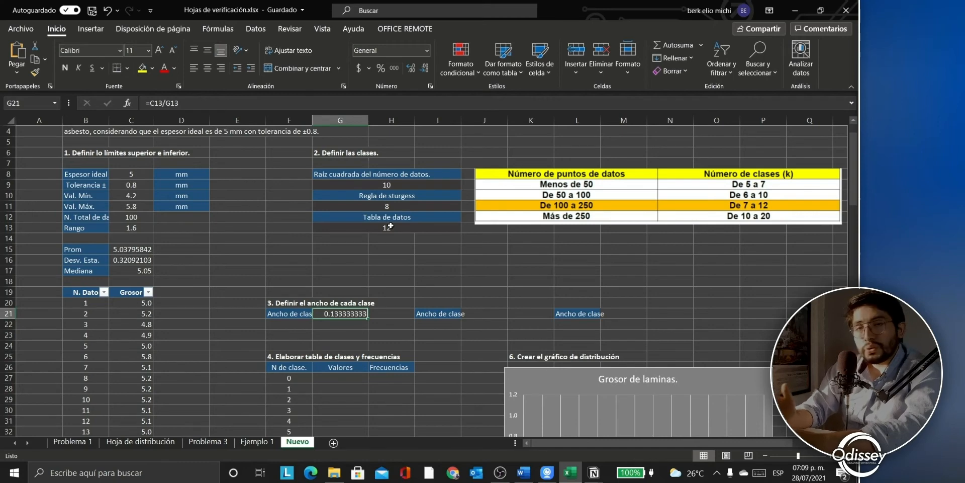
key("Right")
key("Right")
key("Right")
type("=")
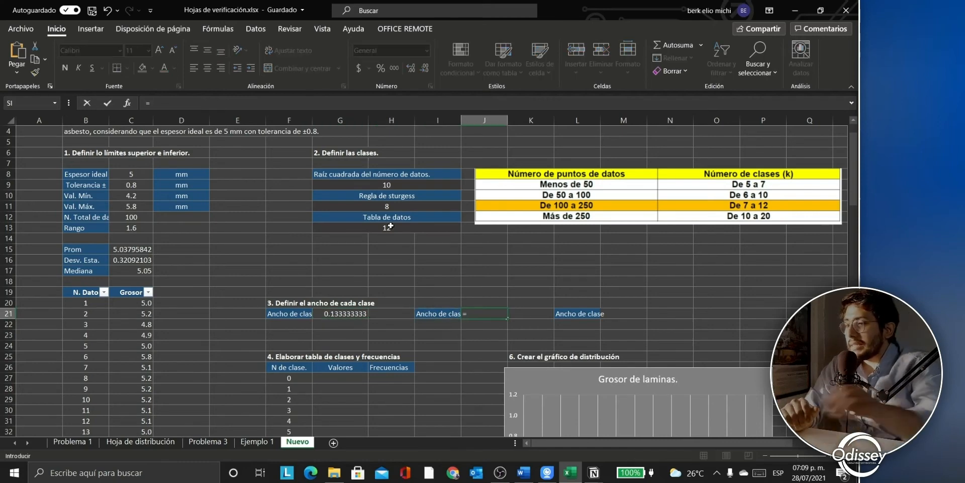
left_click(131, 233)
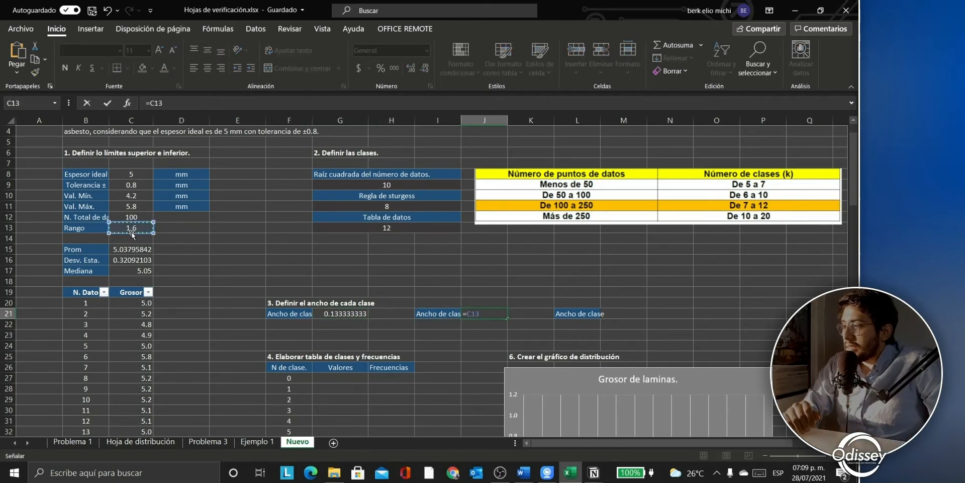
type("/")
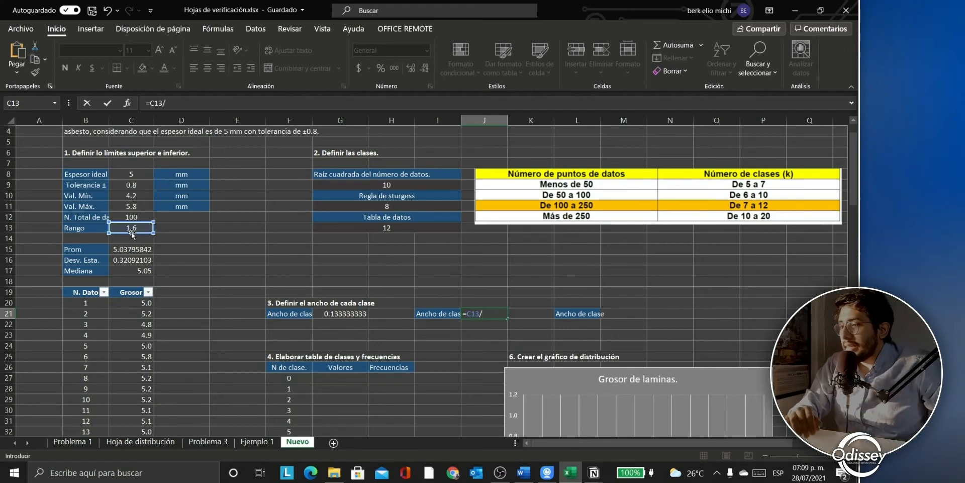
left_click(388, 206)
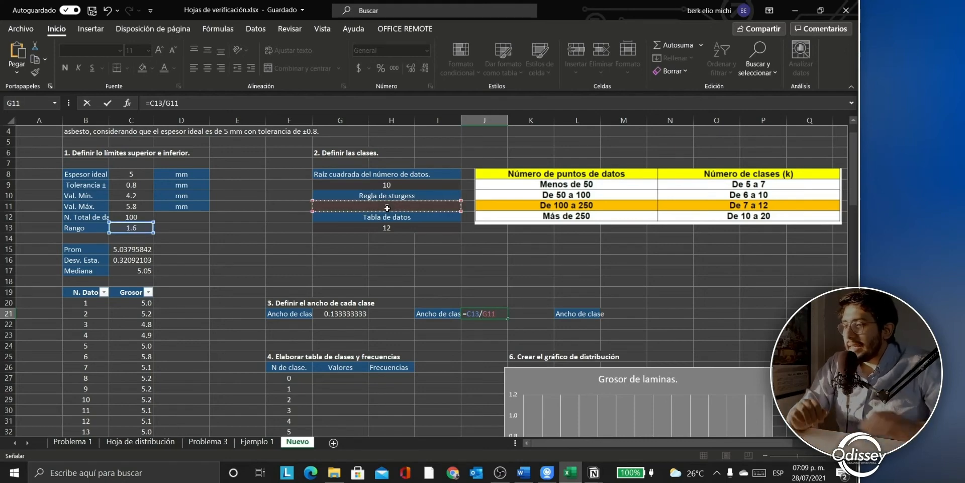
key("Return")
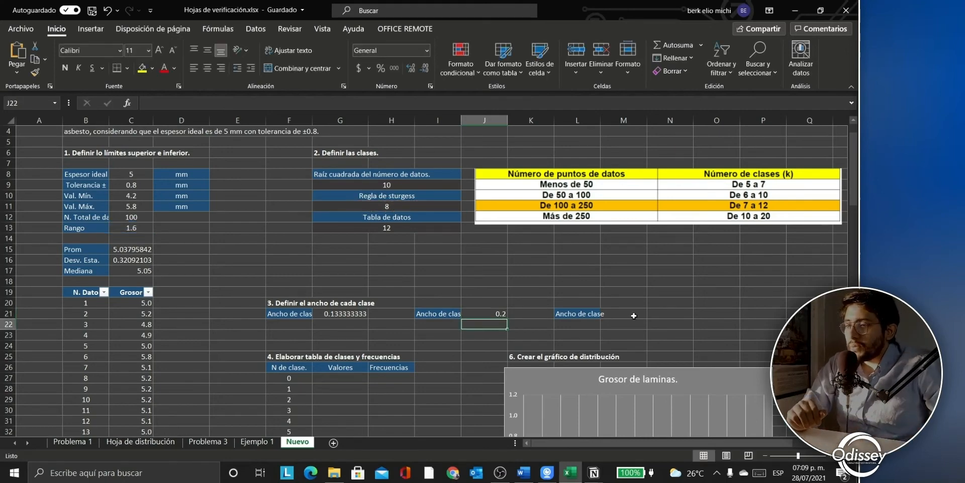
Step: Begin the third class width formula using the square-root class count in G9
left_click(632, 316)
type("=")
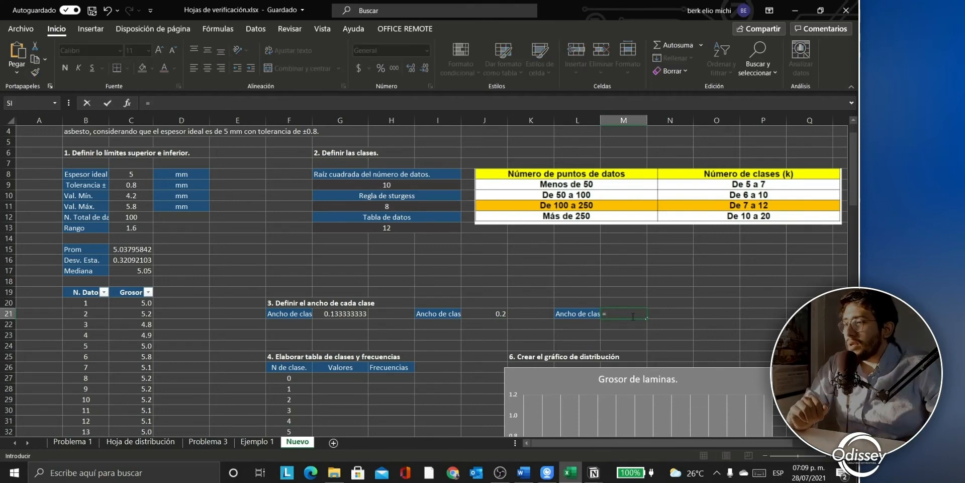
left_click(399, 186)
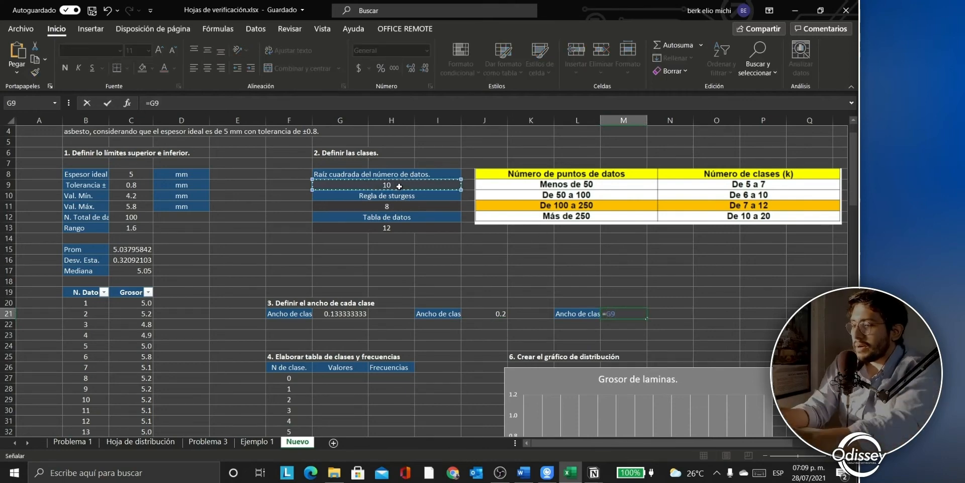
type("/")
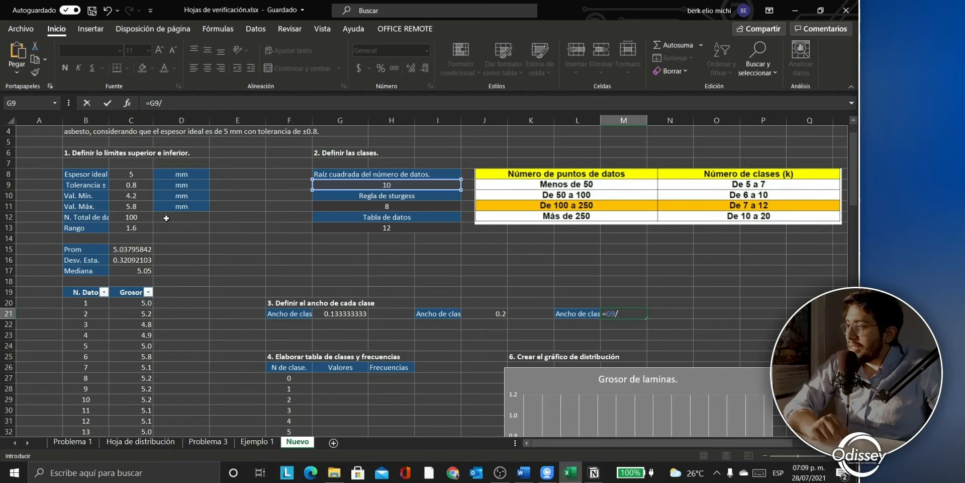
Step: Complete the third class width formula with the range in C13, giving 0.16
left_click(131, 228)
key("Return")
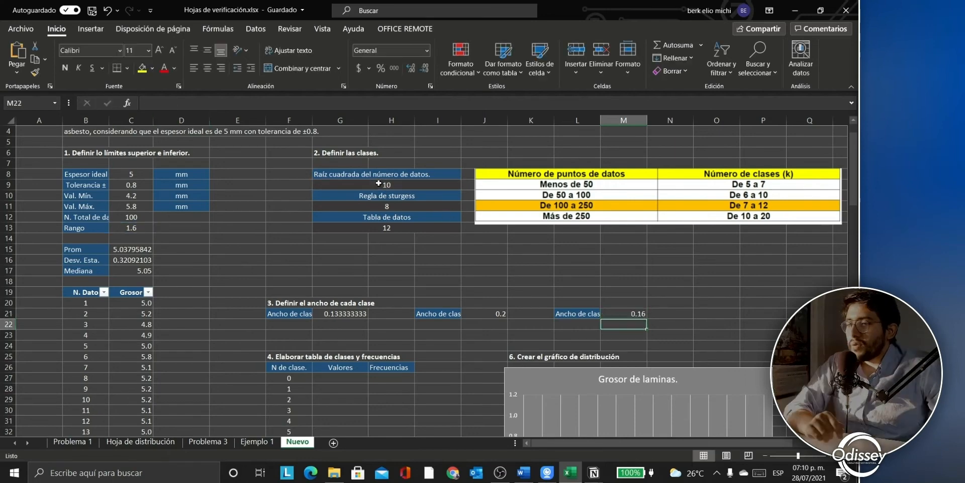
scroll(398, 266, "down", 4)
scroll(398, 266, "down", 1)
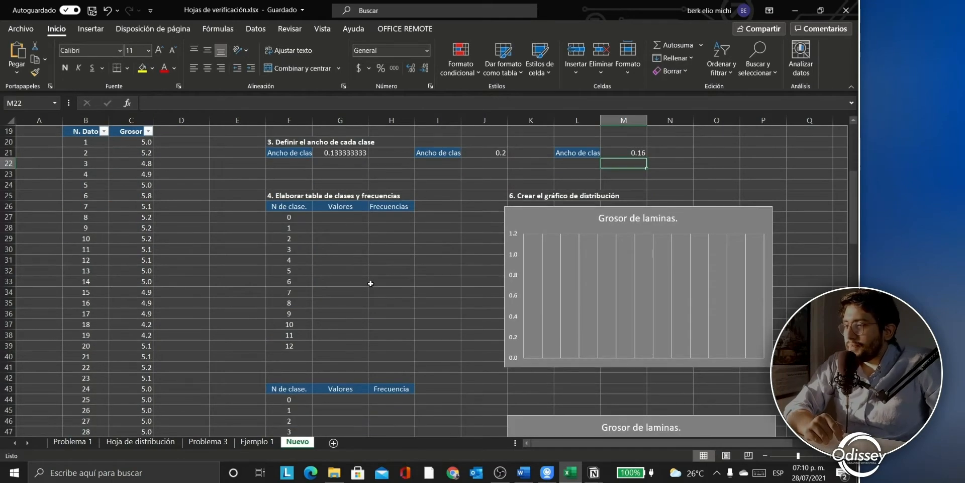
left_click(342, 217)
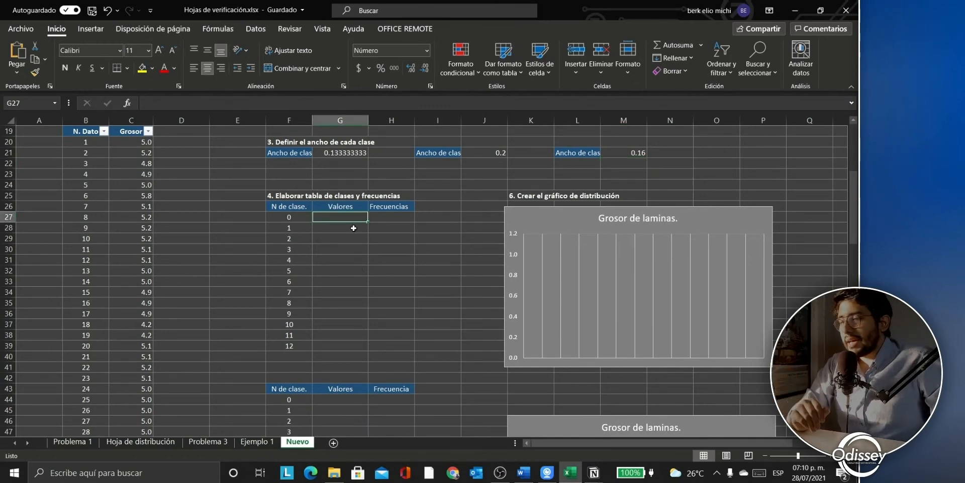
scroll(358, 241, "up", 1)
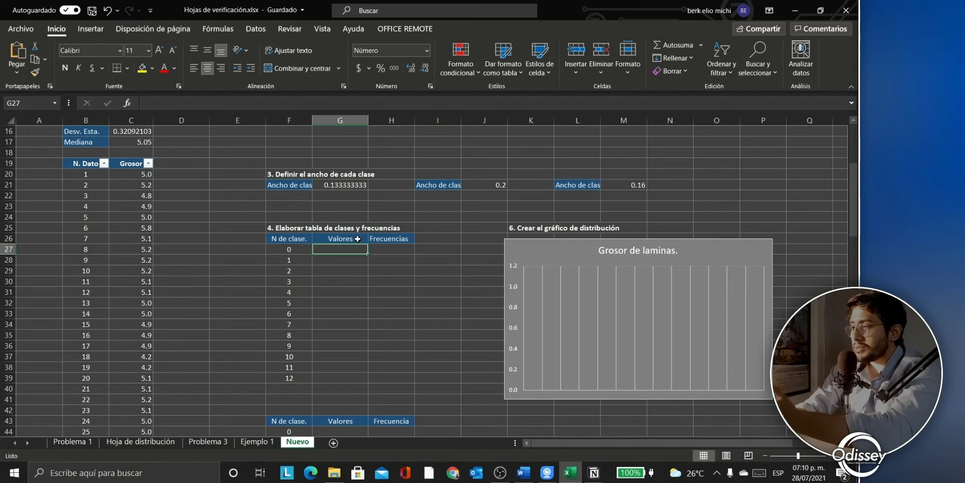
Step: Rename the frequency table's Valores heading to Clases and select the first cell beneath it
left_click(291, 240)
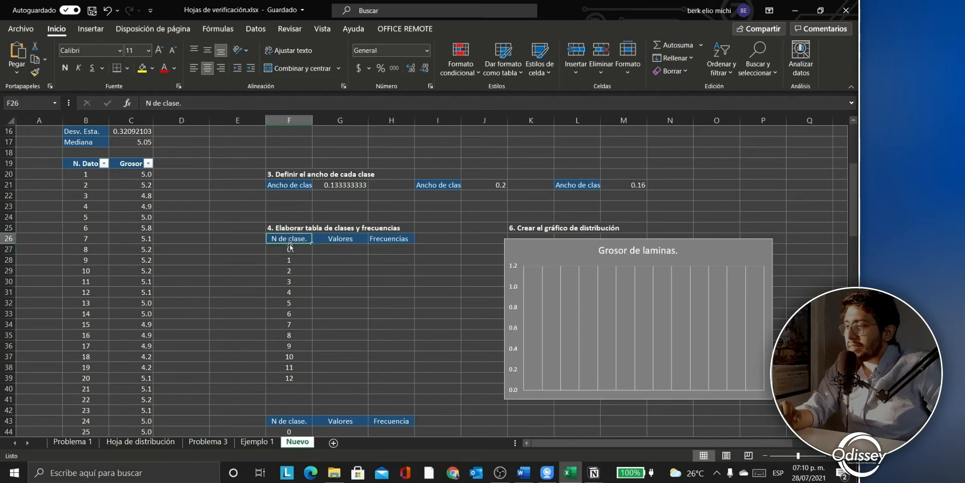
left_click(331, 238)
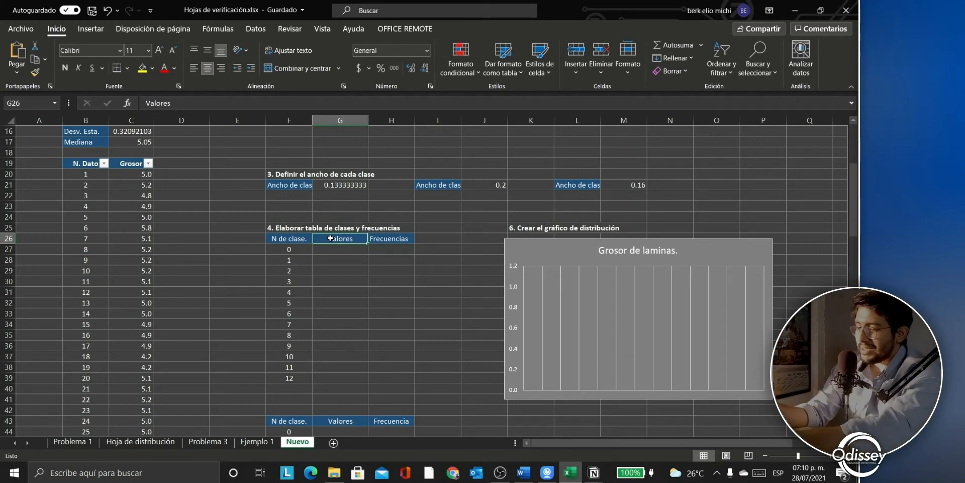
type("Clases")
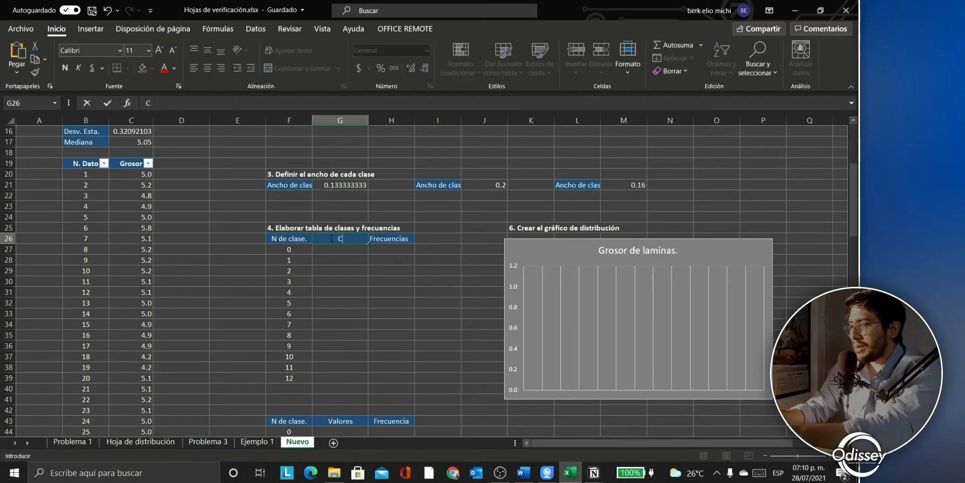
key("Return")
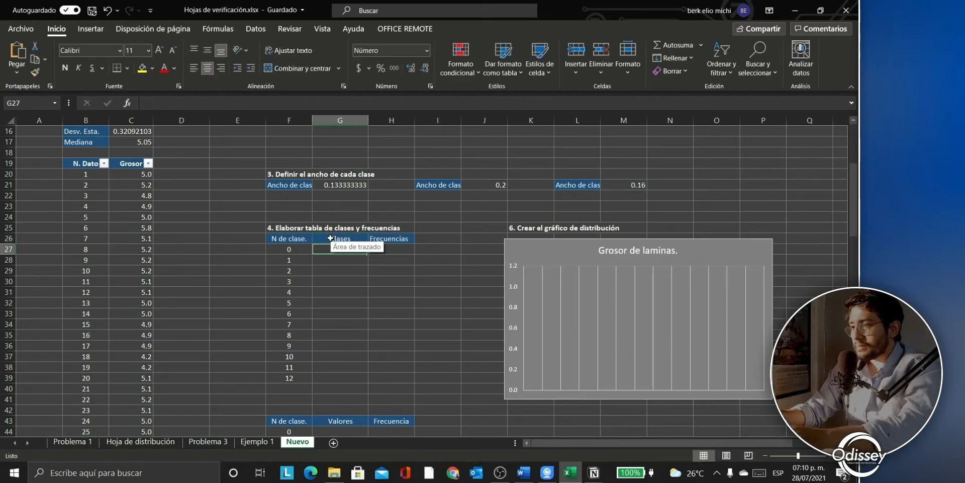
key("Up")
key("Right")
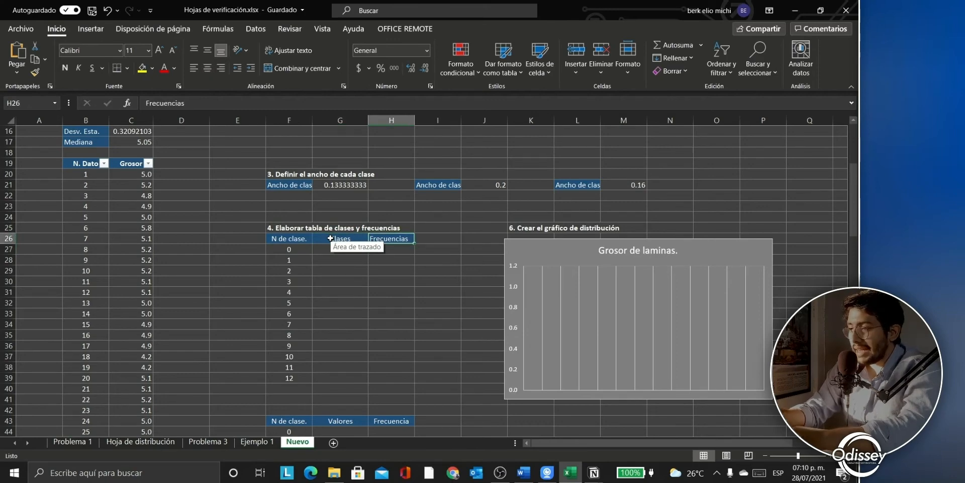
key("Down")
key("Left")
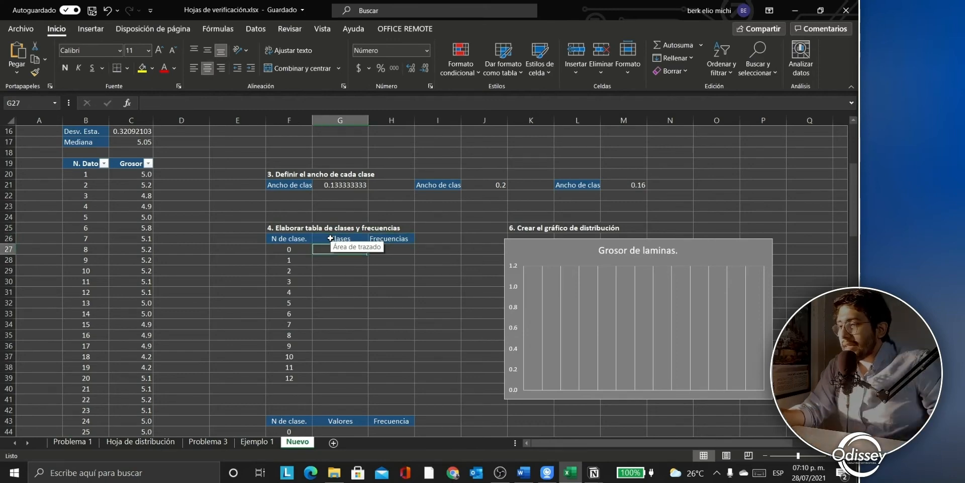
left_click(332, 281)
scroll(330, 282, "up", 1)
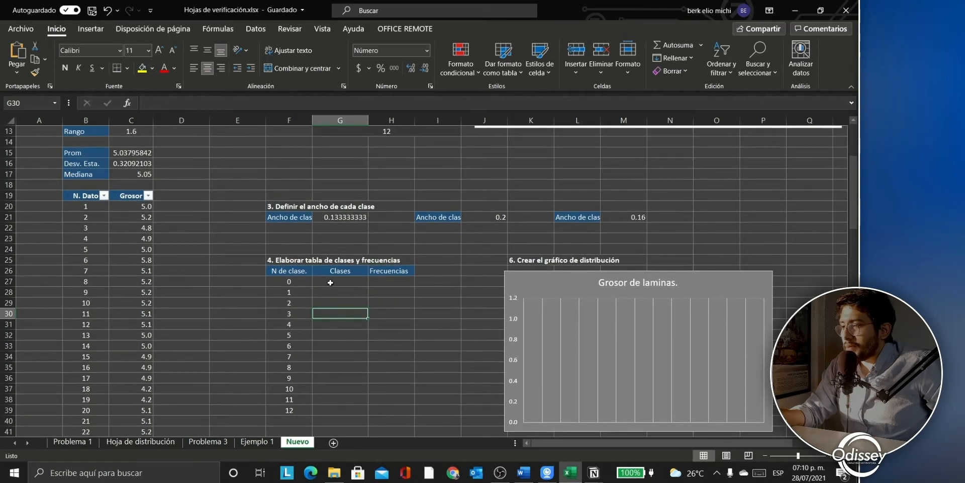
left_click(331, 283)
scroll(331, 283, "up", 3)
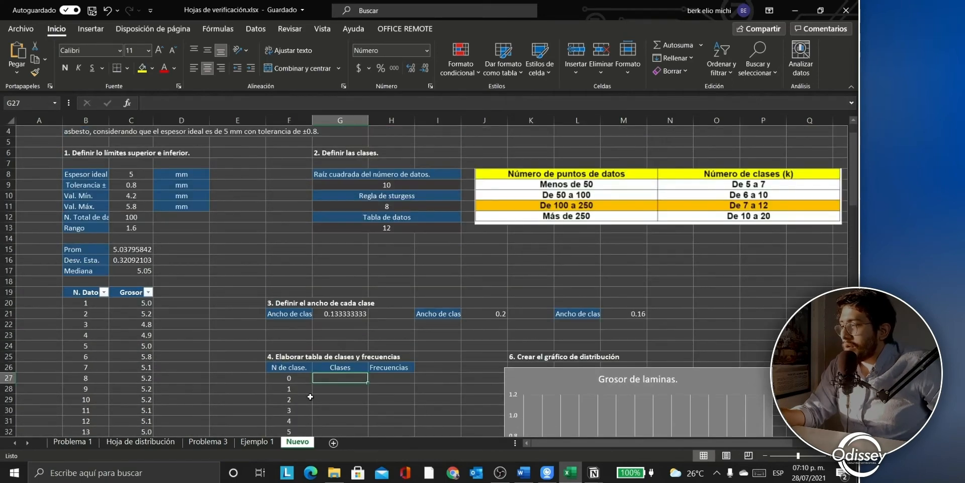
Step: Enter =C10 in G27 for the first class limit 4.2, and =G27+G21 in G28
type("=")
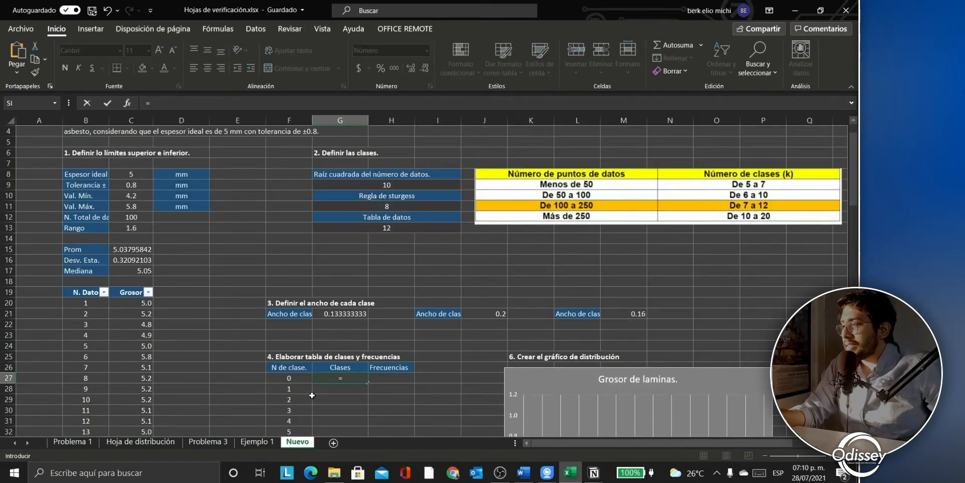
left_click(135, 197)
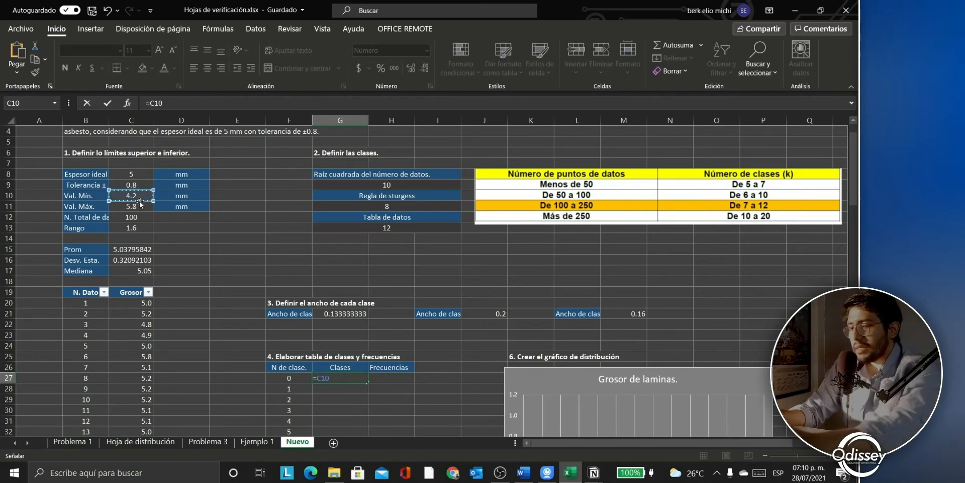
key("Return")
scroll(207, 286, "down", 3)
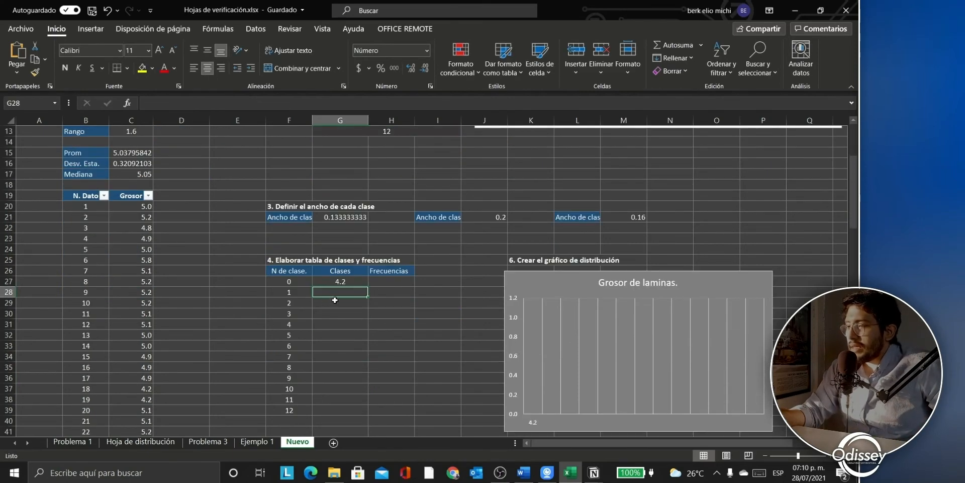
type("=")
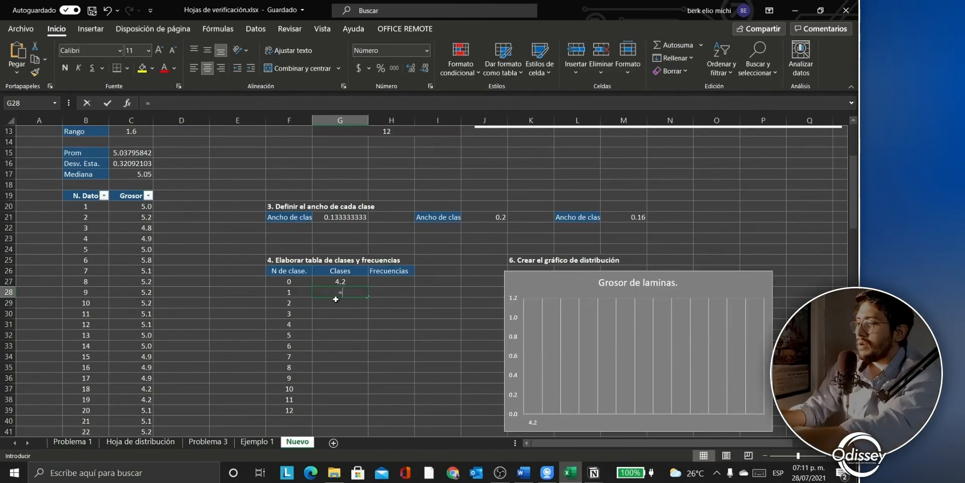
left_click(340, 282)
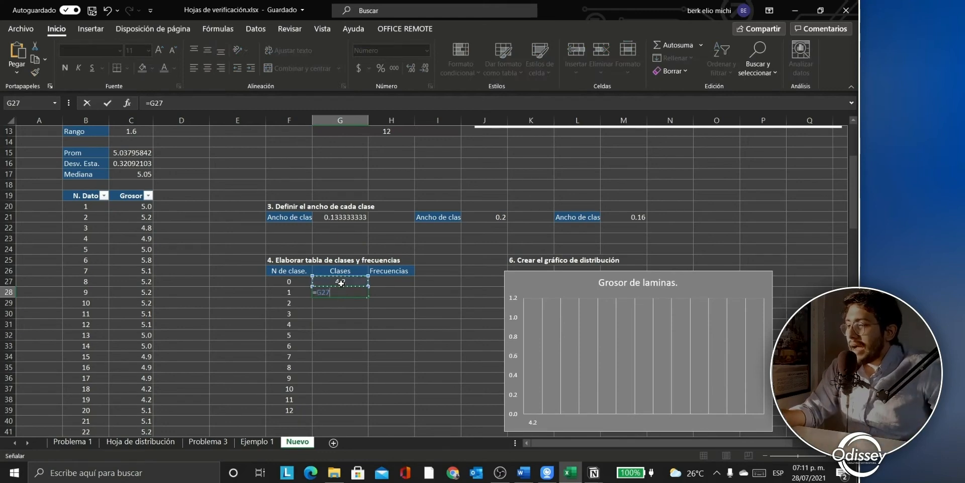
type("+")
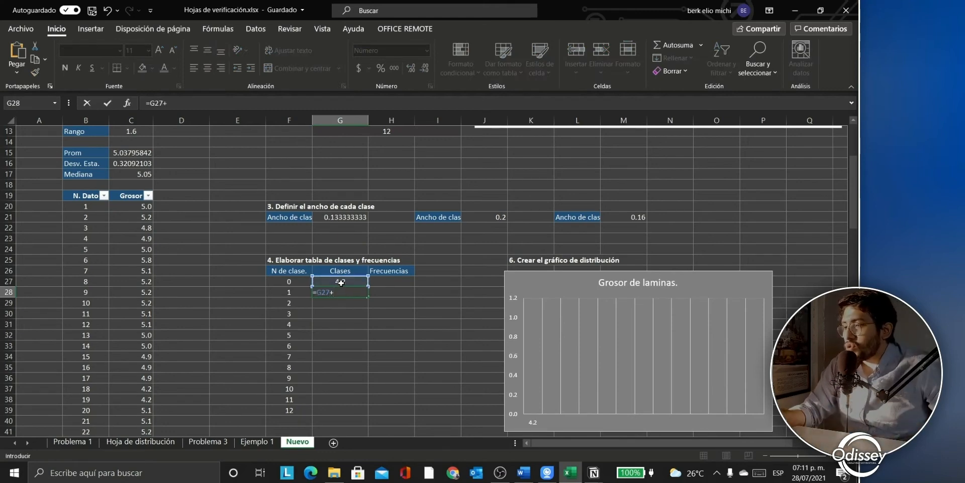
left_click(346, 216)
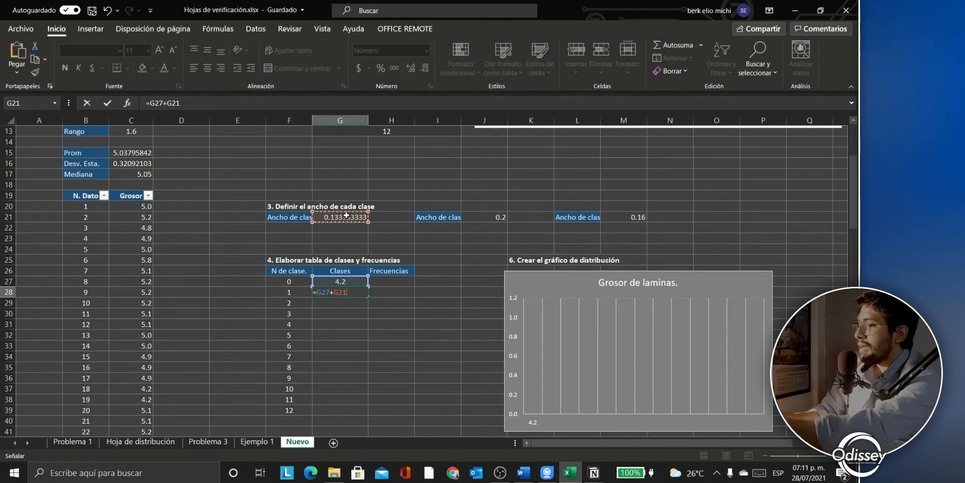
key("Return")
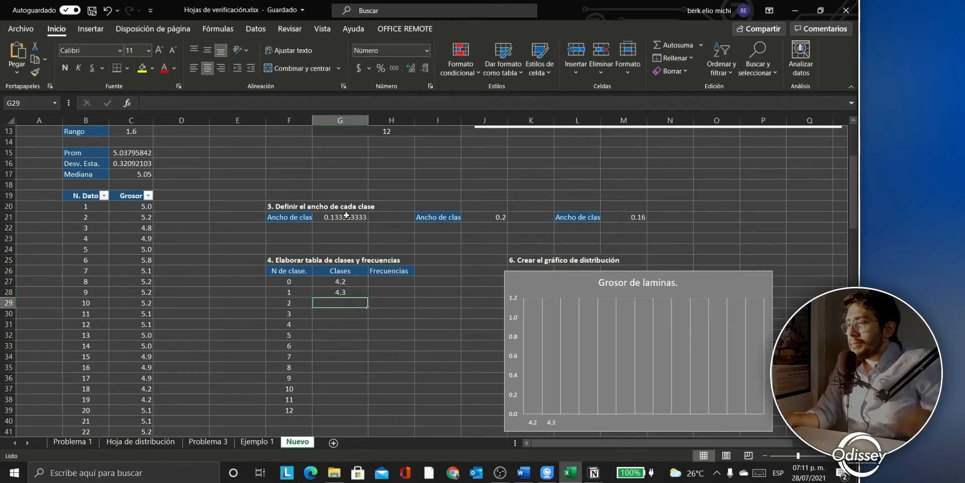
Step: Try copying G28 downward, find #¡VALOR! errors from the shifting G21 reference, and undo
left_click(351, 292)
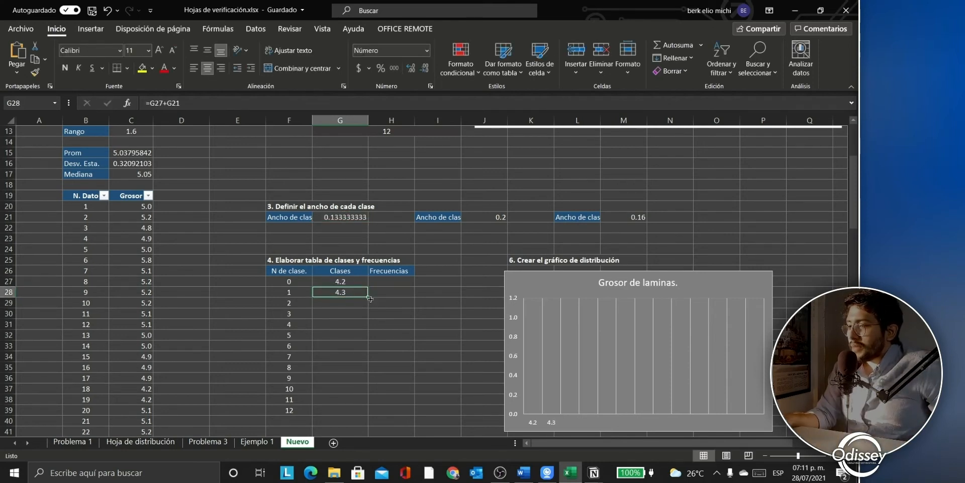
left_click_drag(370, 297, 372, 409)
left_click(346, 321)
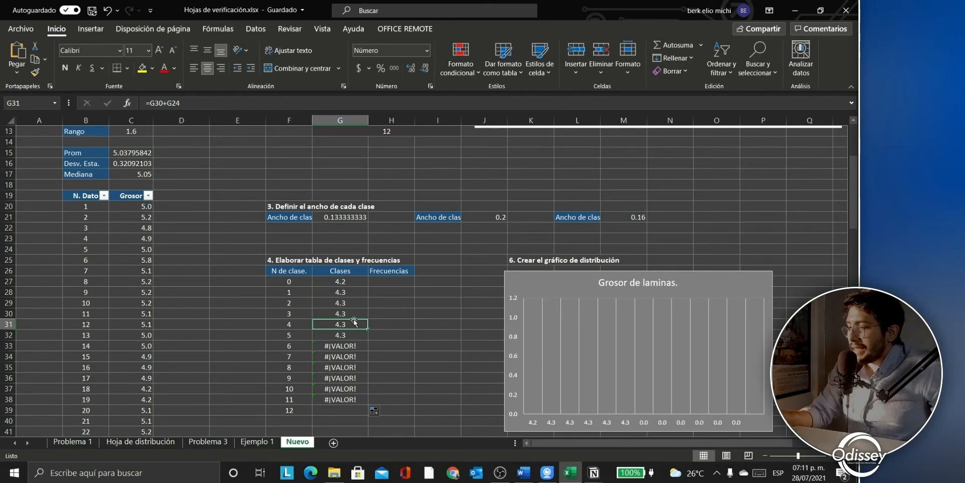
key("ctrl+z")
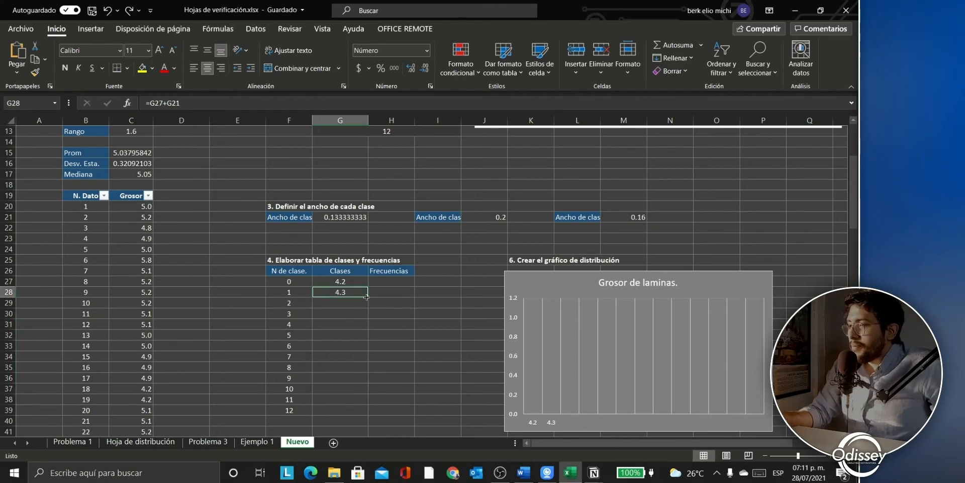
left_click_drag(367, 297, 368, 305)
left_click(357, 303)
key("F2")
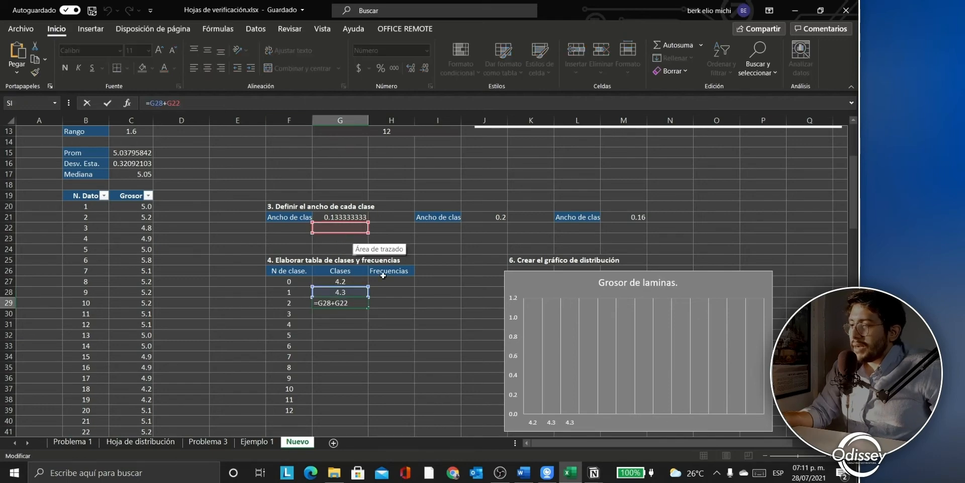
left_click(431, 325)
key("ctrl+z")
key("ctrl+z")
key("ctrl+z")
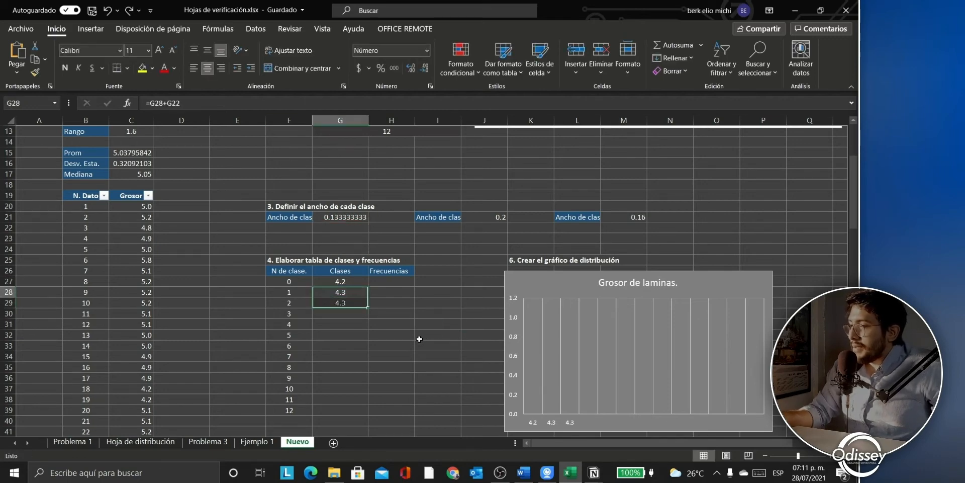
Step: Re-enter G28 as =G27+$G$21 with an absolute class-width reference
type("=")
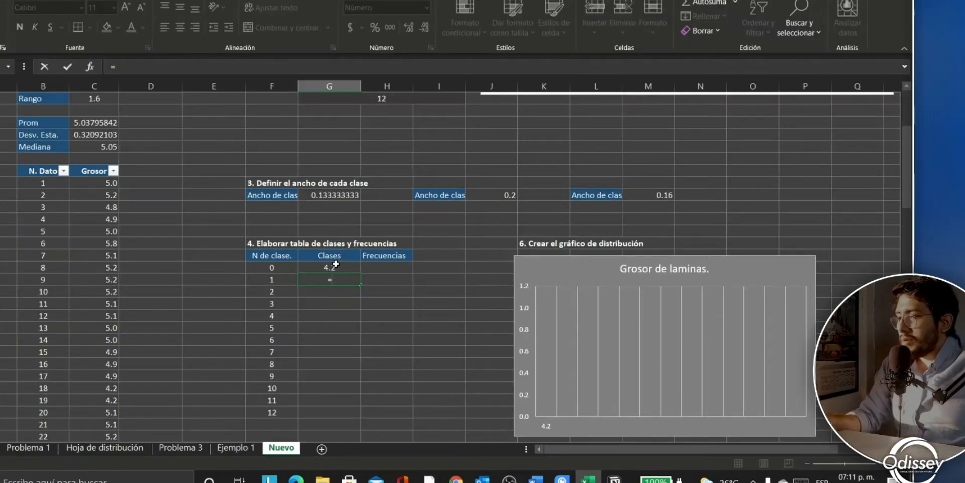
left_click(335, 265)
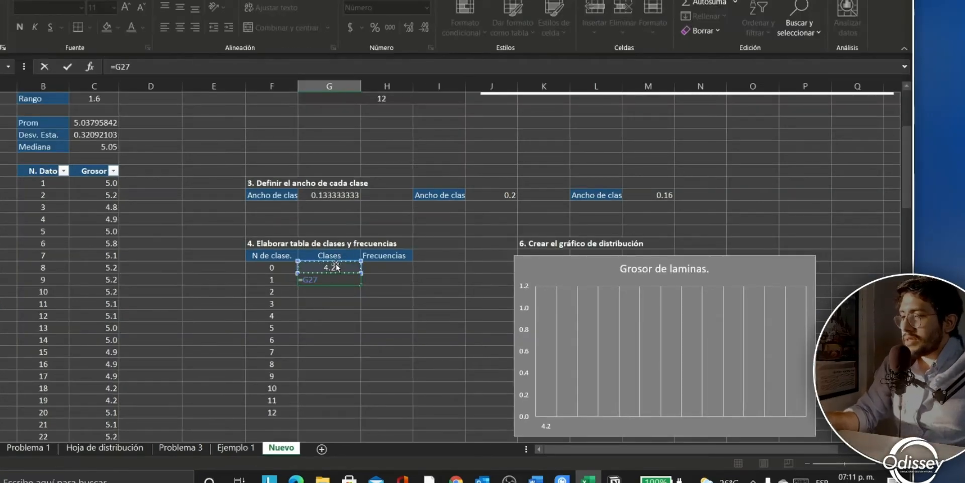
type("+")
left_click(332, 195)
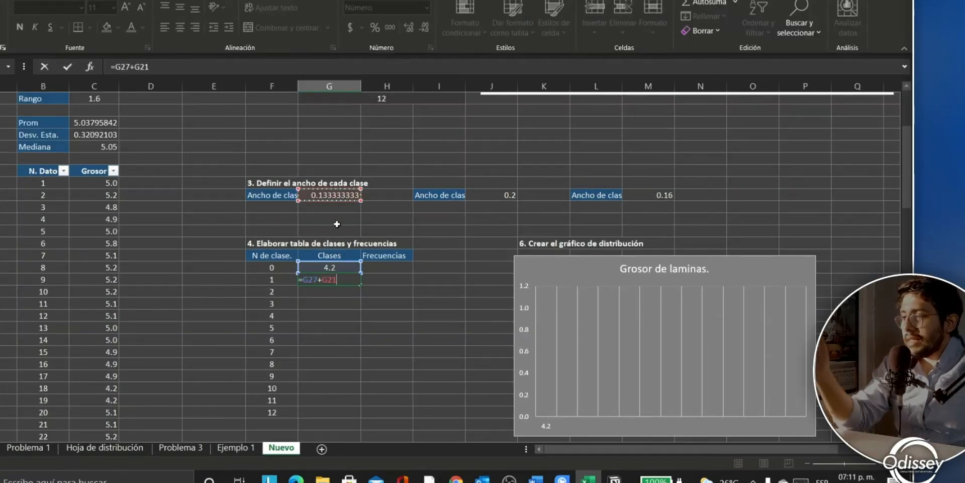
left_click(207, 65)
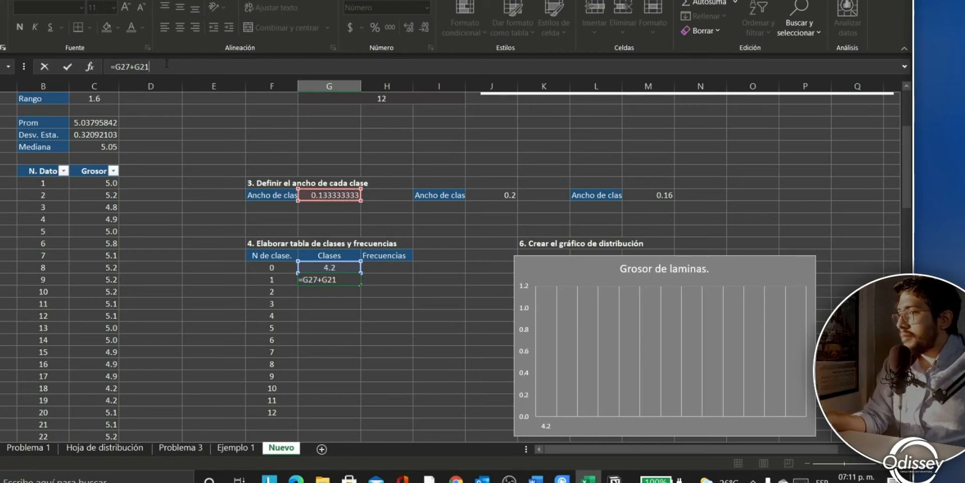
left_click(136, 66)
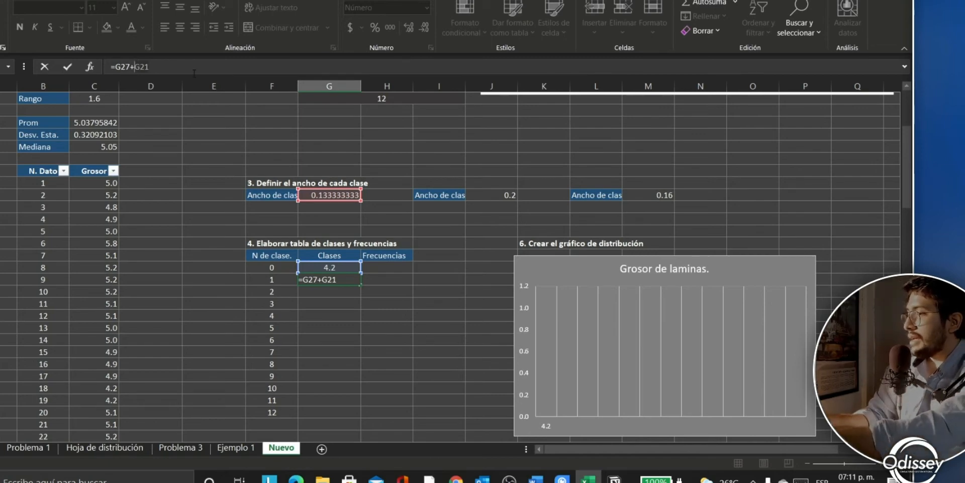
key("F5")
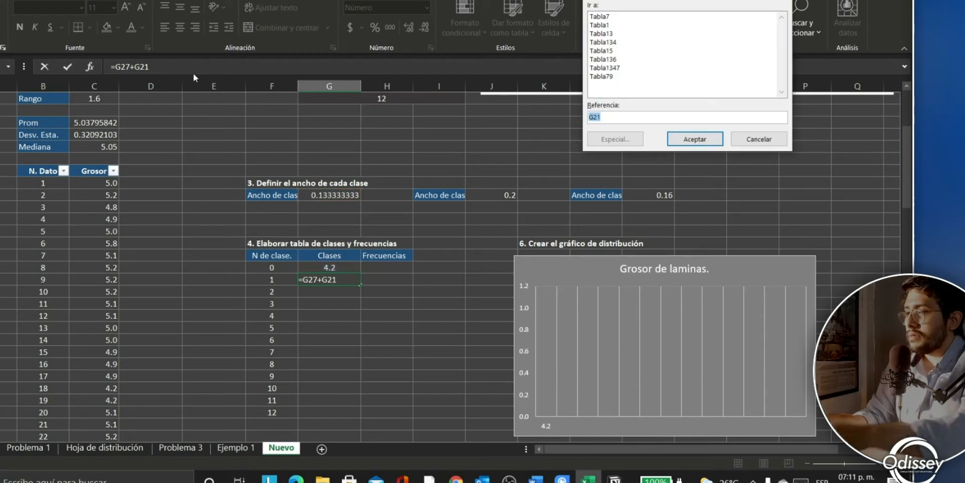
left_click(750, 140)
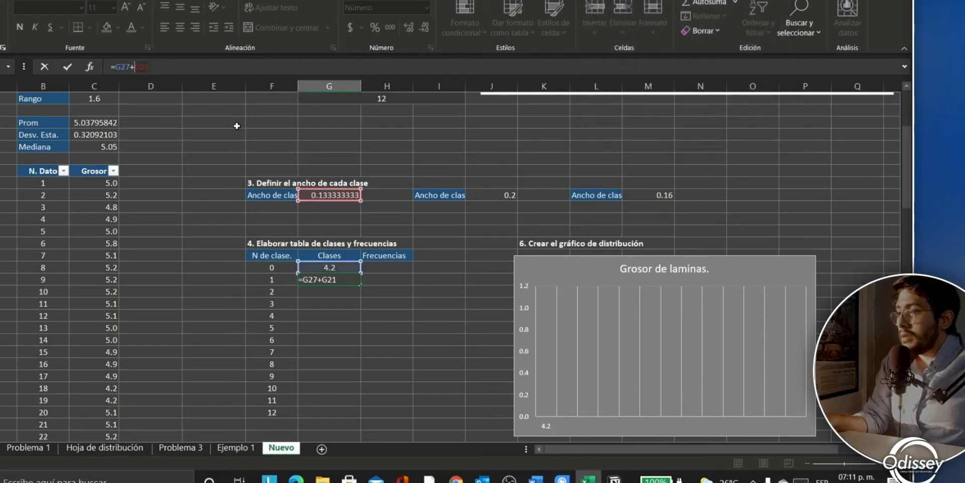
key("F4")
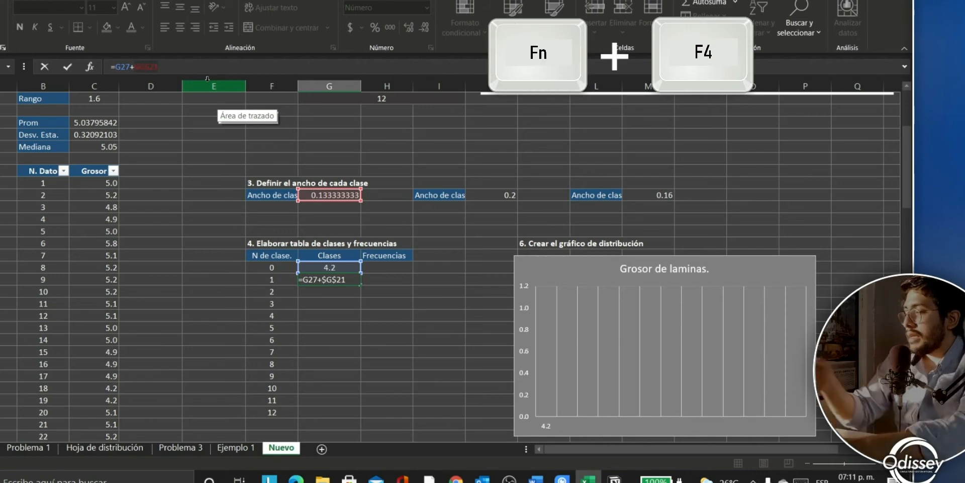
key("Return")
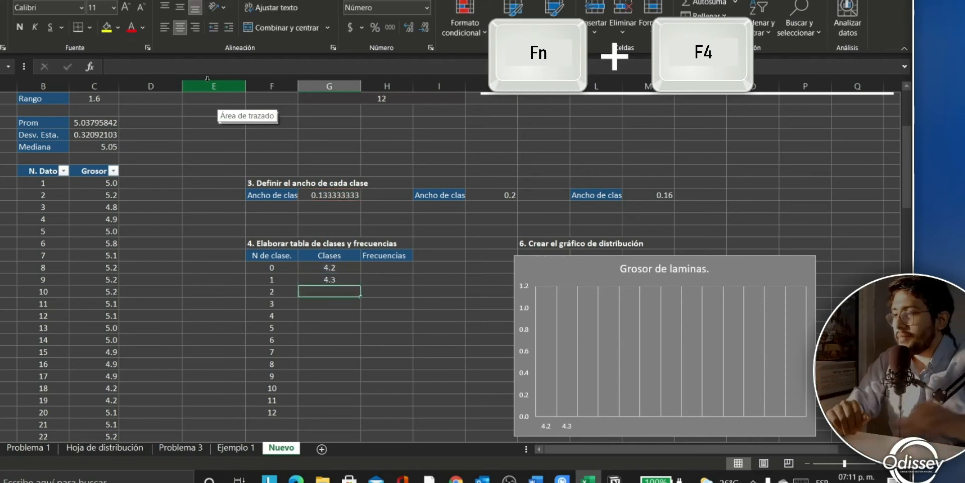
Step: Fill G28's formula down to class 12 so the limits run from 4.2 to 5.8
left_click(346, 278)
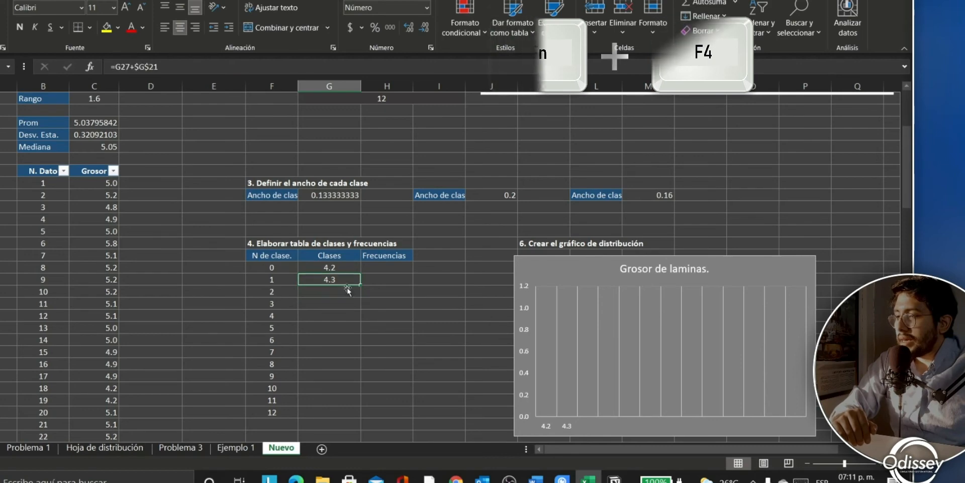
scroll(359, 266, "down", 1)
left_click_drag(360, 248, 348, 378)
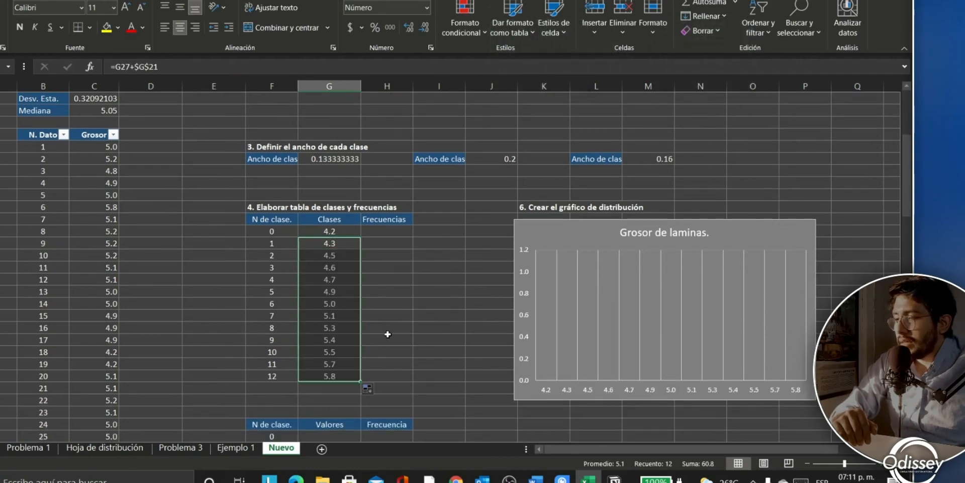
left_click(386, 338)
Step: Start =FRECUENCIA in H27 with the Grosor column Tabla79[Grosor] as the data argument
left_click(375, 230)
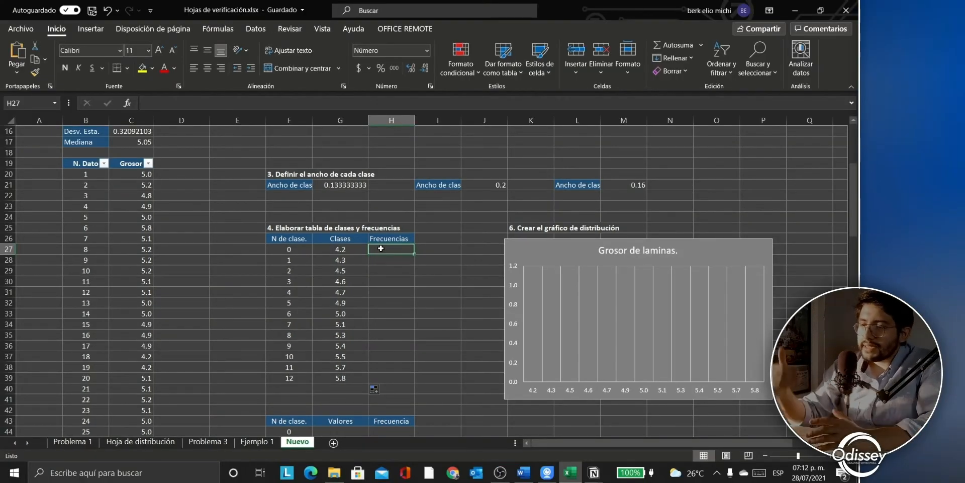
type("=")
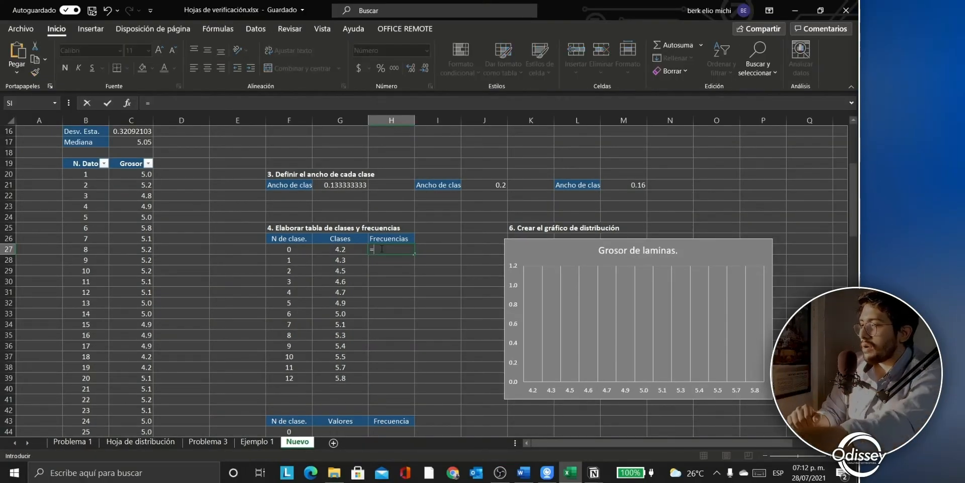
type("fre")
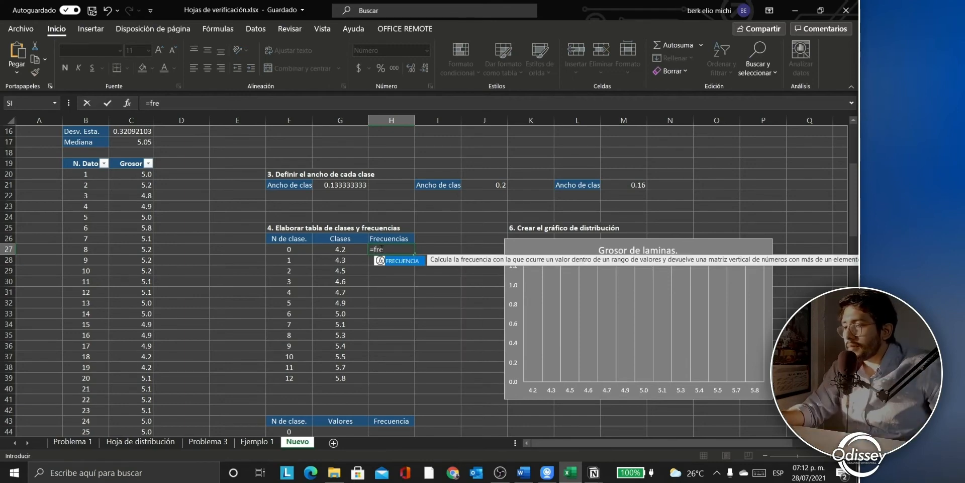
double_click(403, 261)
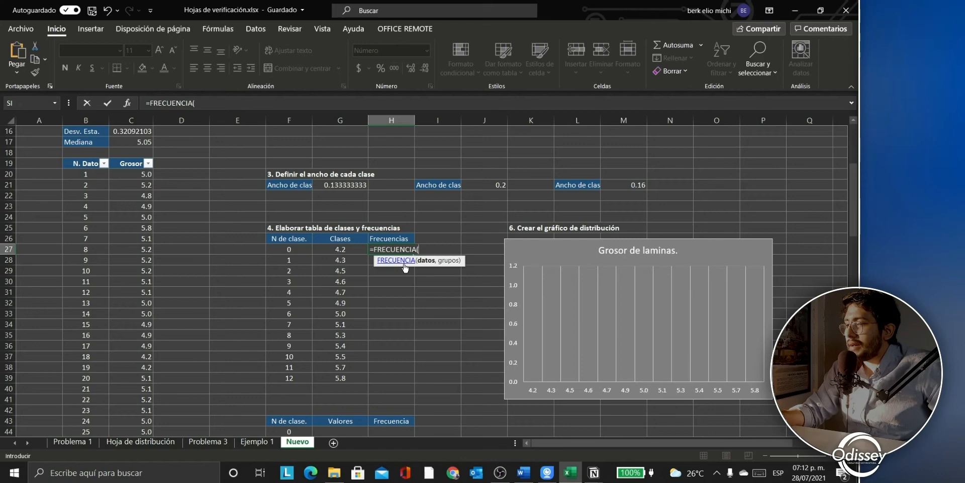
left_click(208, 101)
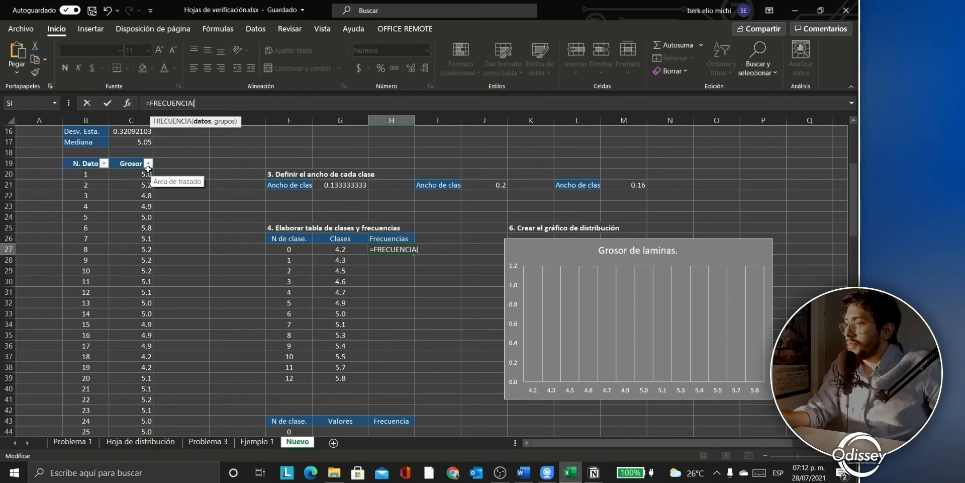
left_click_drag(139, 179, 134, 367)
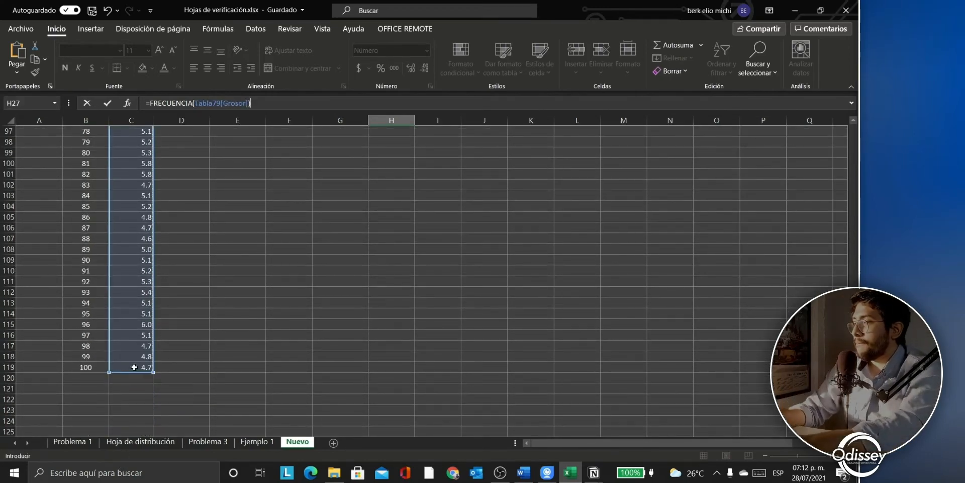
Step: Add G27:G39 as the class range and enter it as an array formula, giving 3.0
type(",")
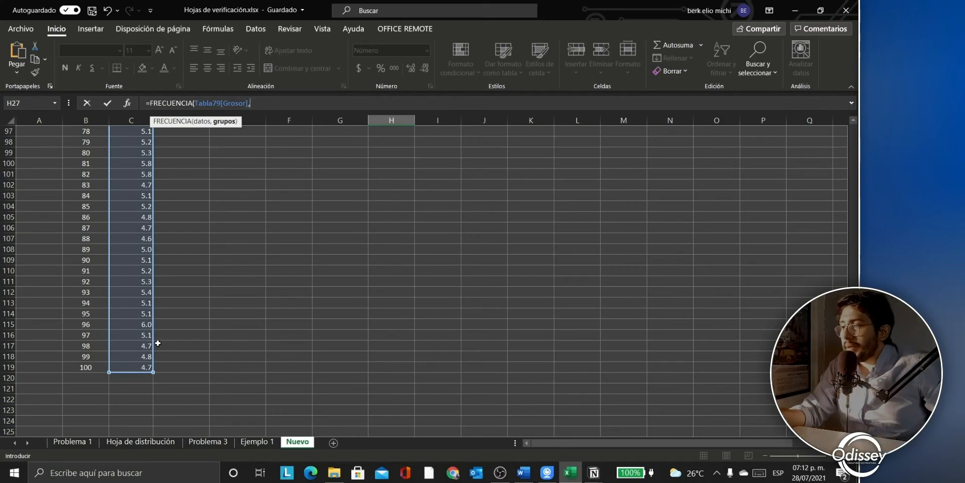
scroll(232, 311, "up", 11)
scroll(272, 341, "up", 15)
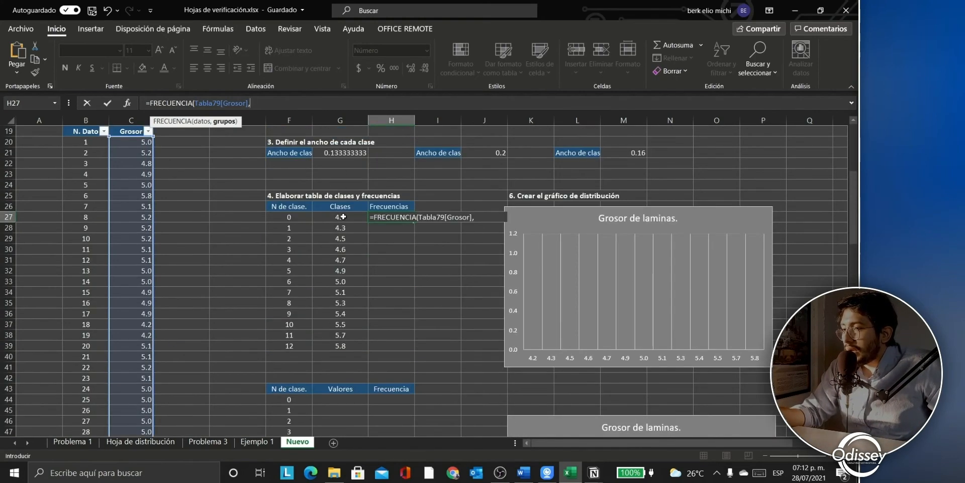
left_click_drag(342, 216, 345, 347)
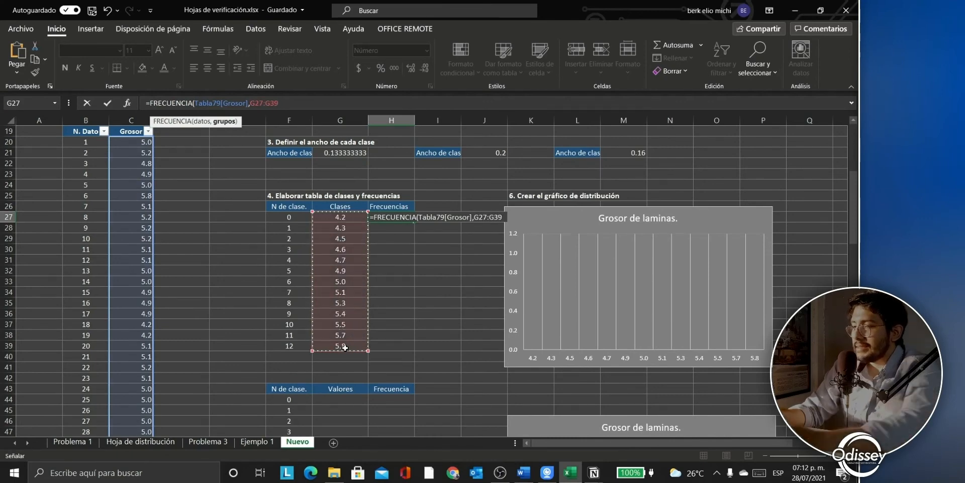
type(")")
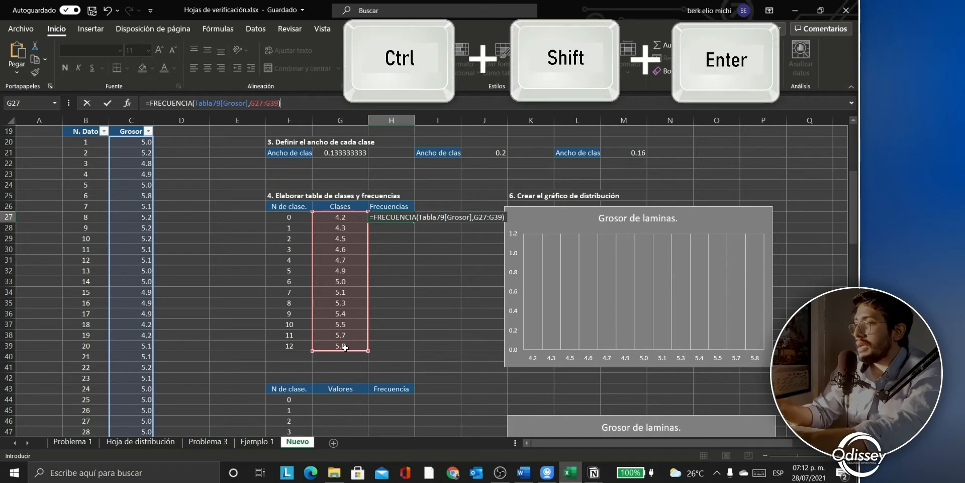
key("ctrl+shift+Return")
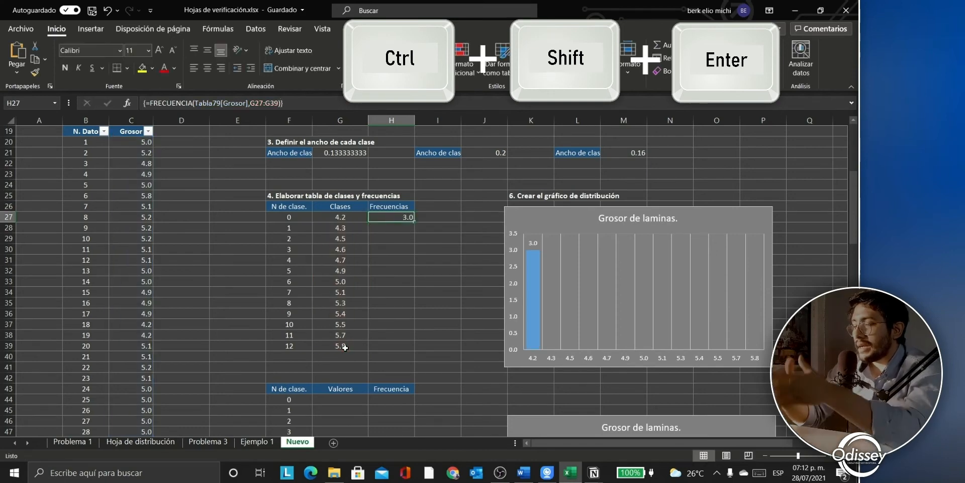
left_click(430, 281)
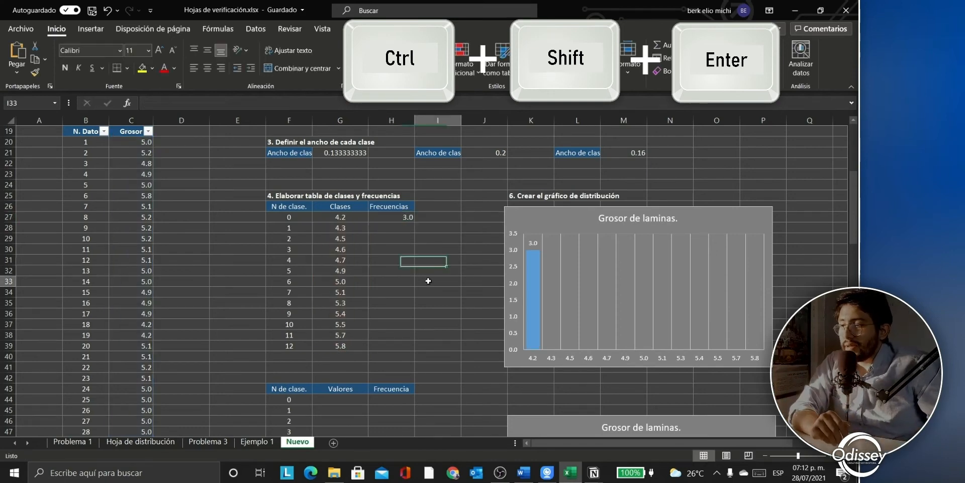
left_click(402, 220)
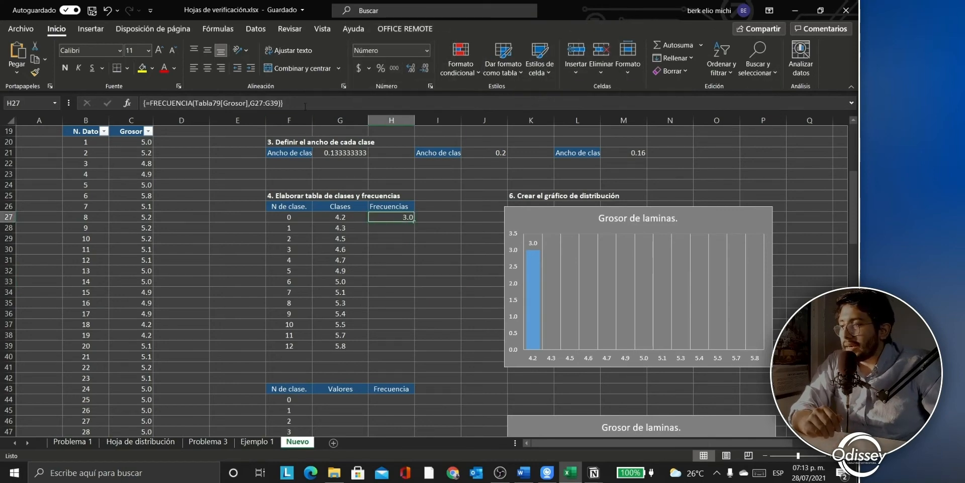
Step: Re-enter the FRECUENCIA formula as an array across H27:H39, showing all 13 counts peaking at 42
left_click(305, 106)
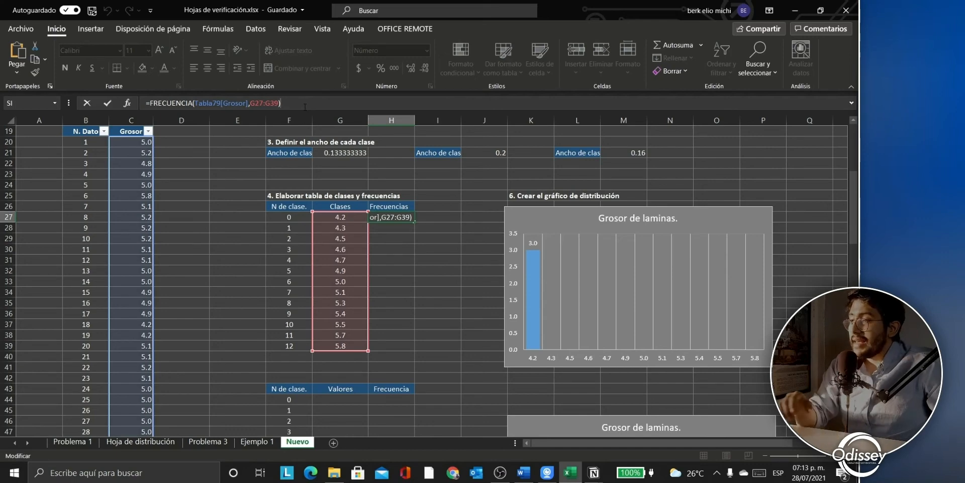
left_click(438, 237)
left_click_drag(408, 217, 402, 353)
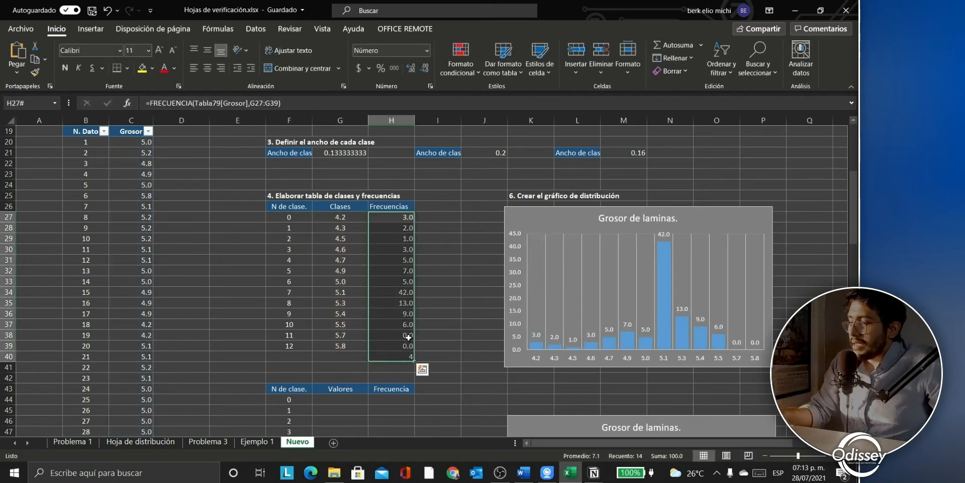
key("ctrl+z")
left_click_drag(404, 217, 402, 347)
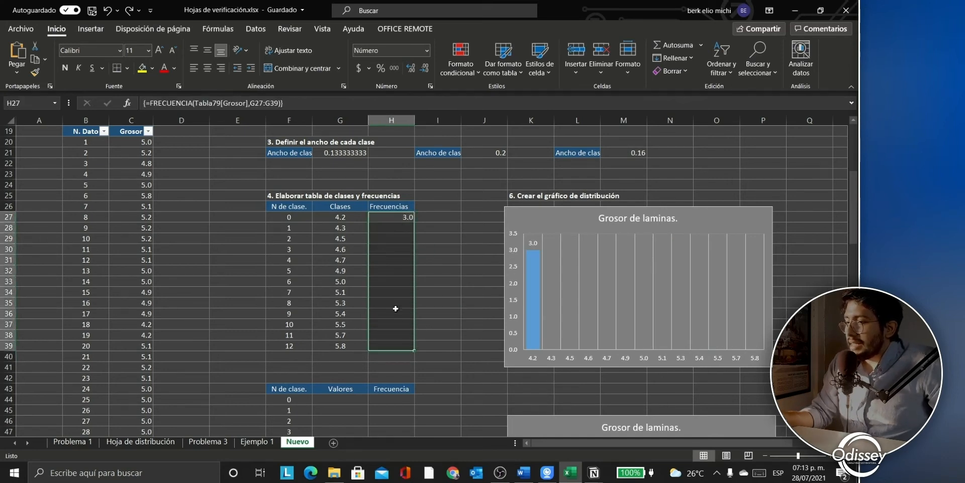
left_click(303, 103)
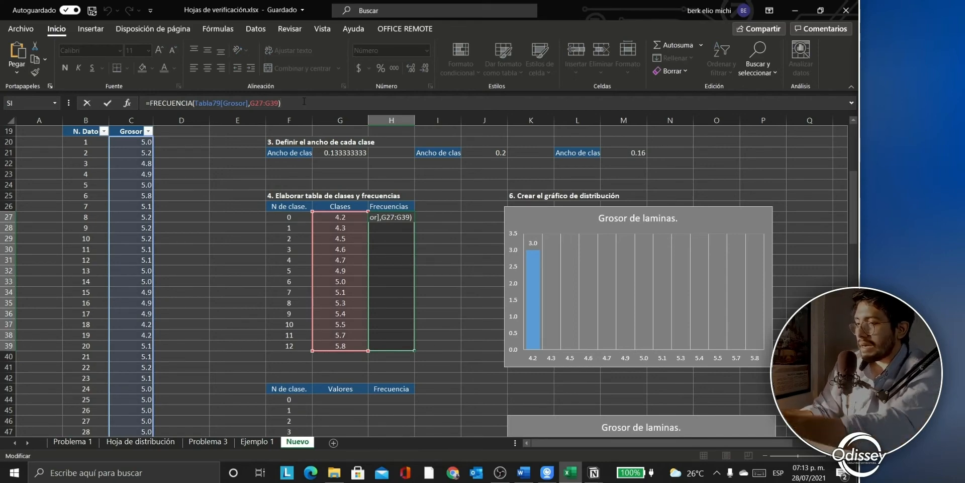
key("ctrl+shift+Return")
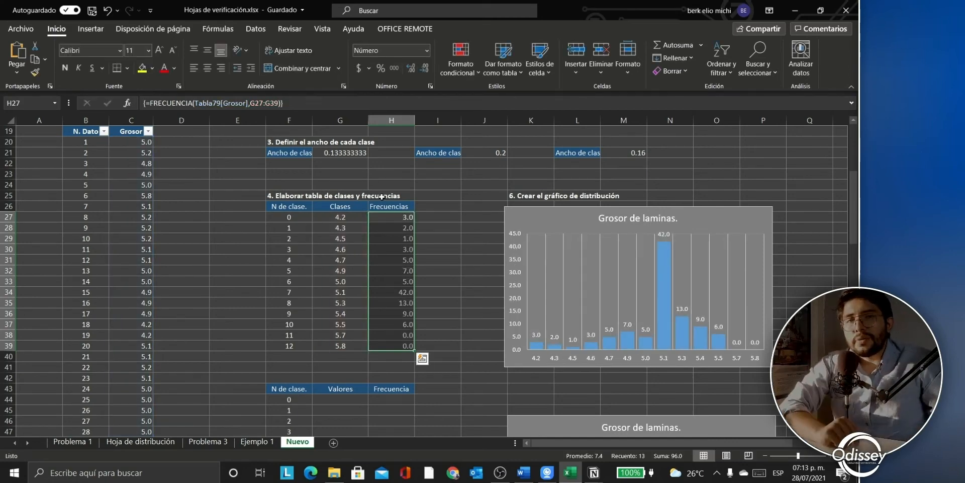
left_click(452, 270)
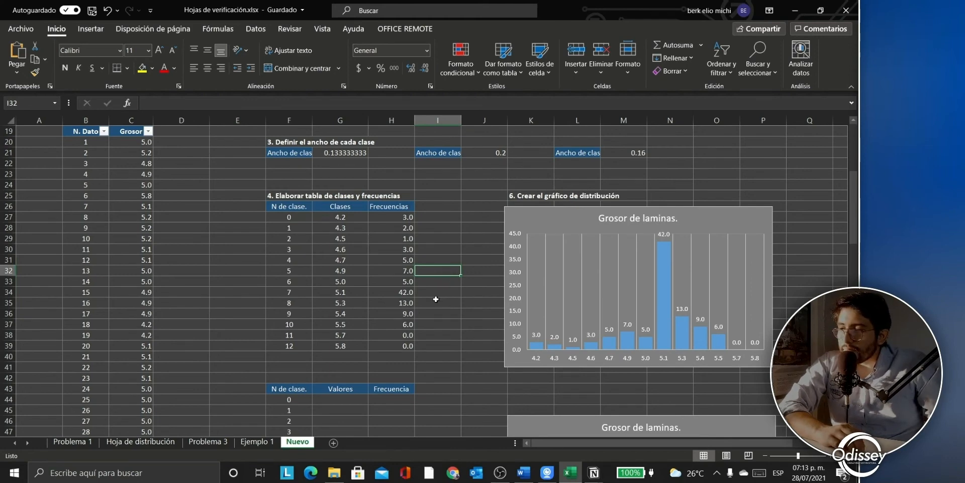
scroll(436, 299, "down", 1)
left_click(391, 203)
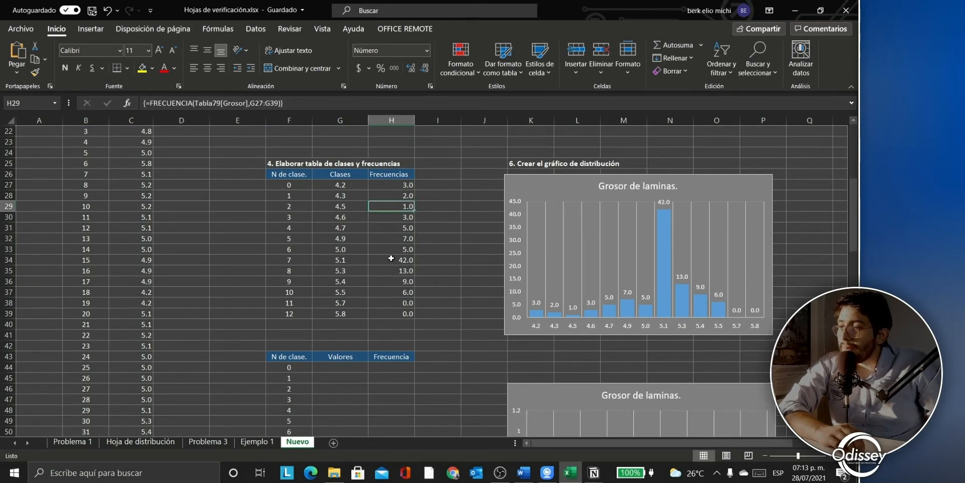
scroll(388, 226, "down", 2)
Step: Set G44 to =C10 so the Valores column starts at 4.2
left_click(352, 303)
type("=")
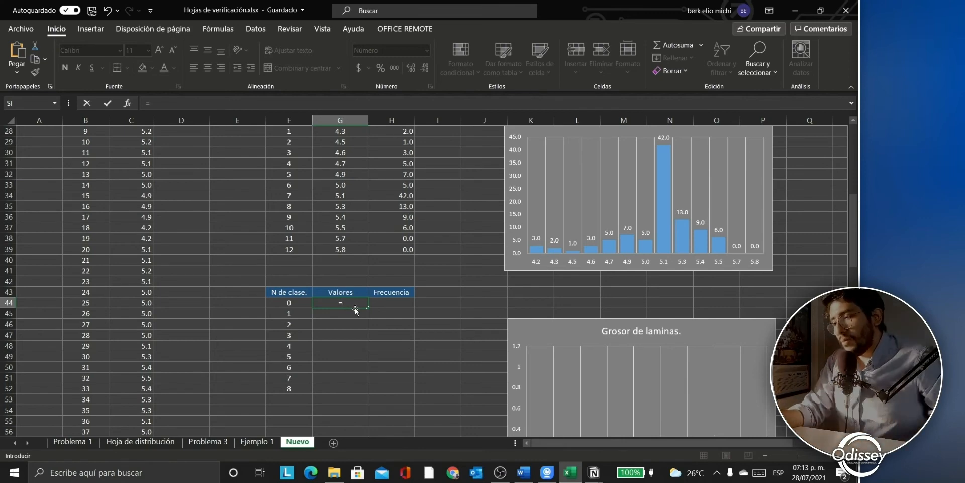
scroll(355, 310, "up", 8)
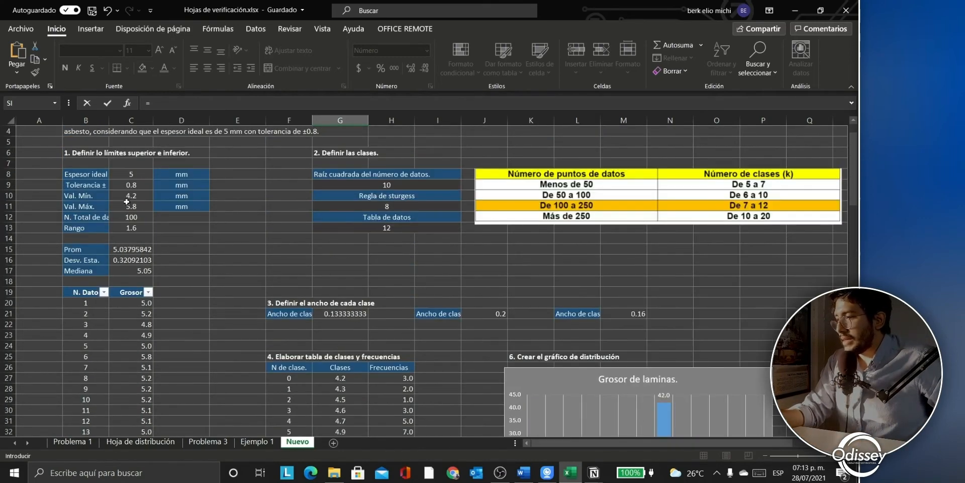
left_click(128, 196)
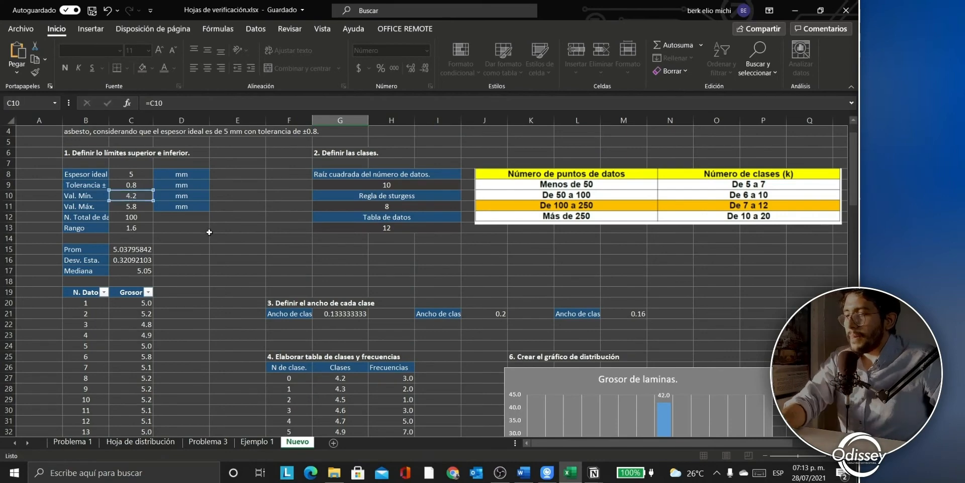
key("Return")
Step: Enter =G44+$J$21 in G45 and fill it down to G52 in 0.2 steps
type("=")
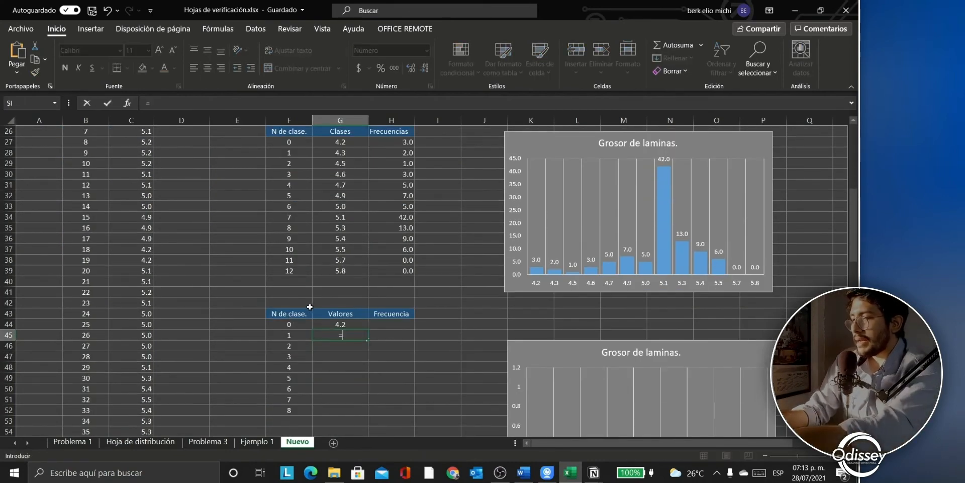
left_click(329, 323)
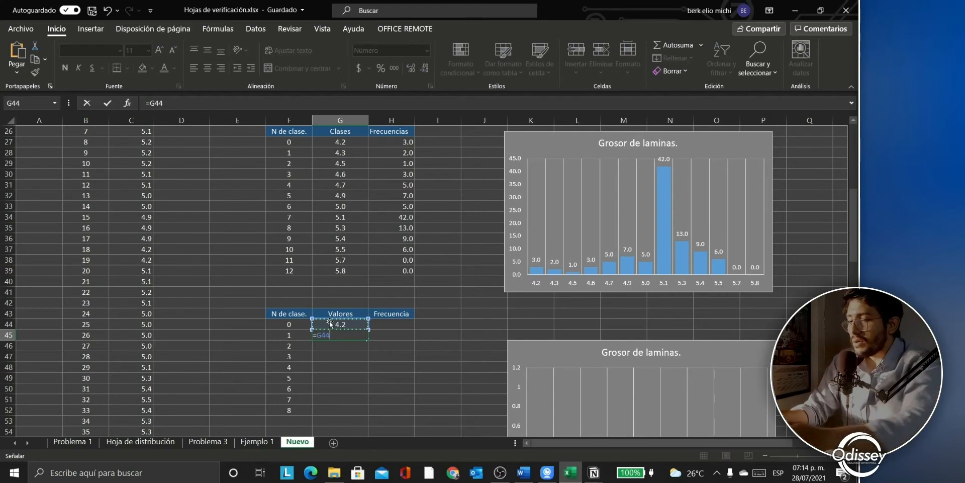
type("+")
scroll(330, 322, "up", 6)
left_click(496, 272)
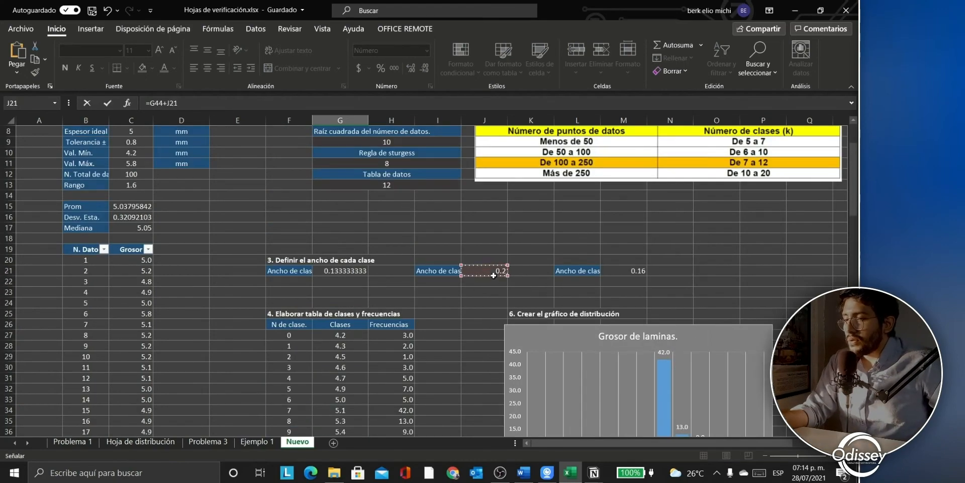
left_click(210, 103)
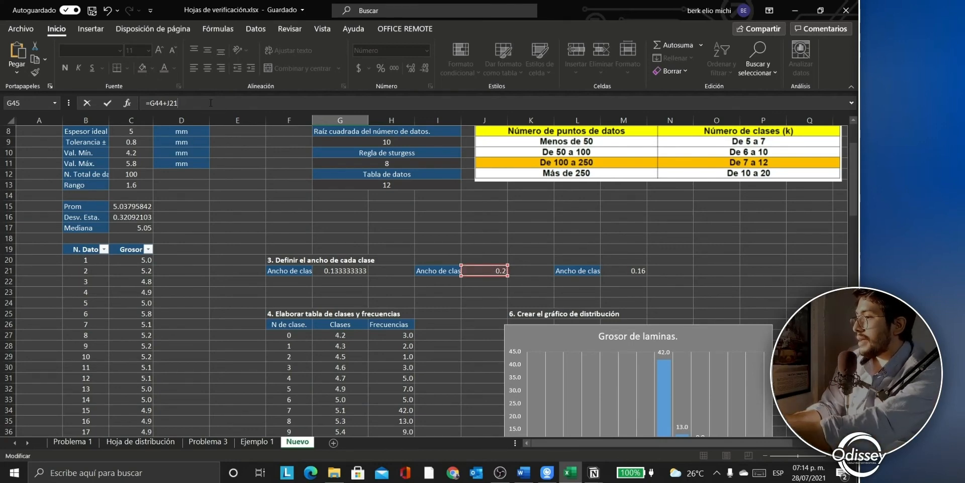
key("F4")
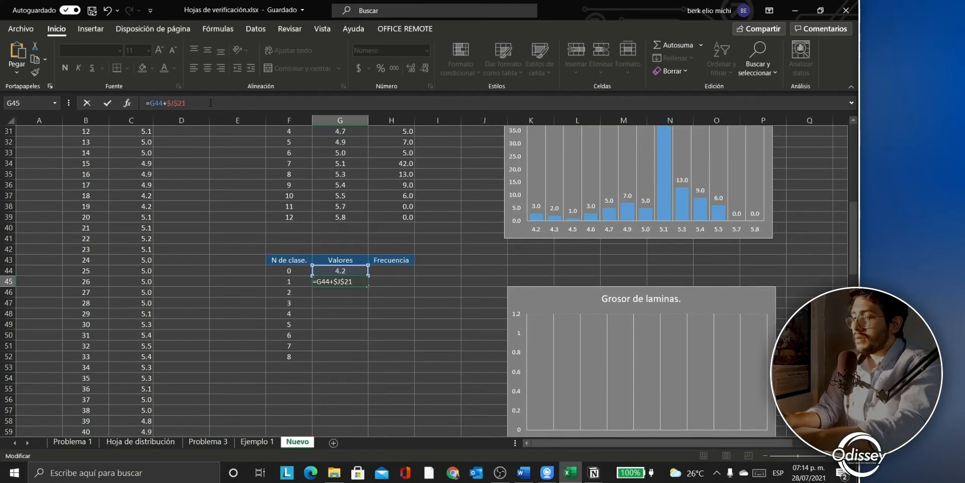
key("Return")
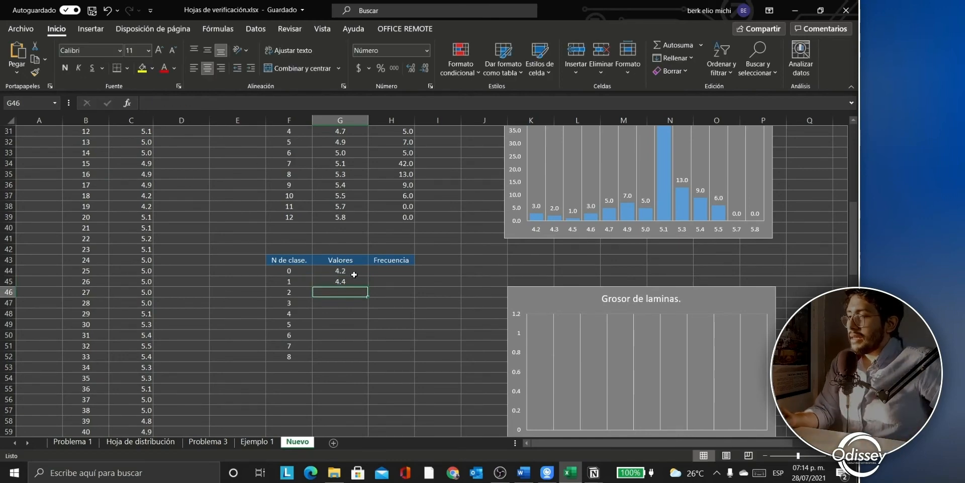
left_click(354, 280)
left_click_drag(369, 286, 358, 346)
left_click(396, 280)
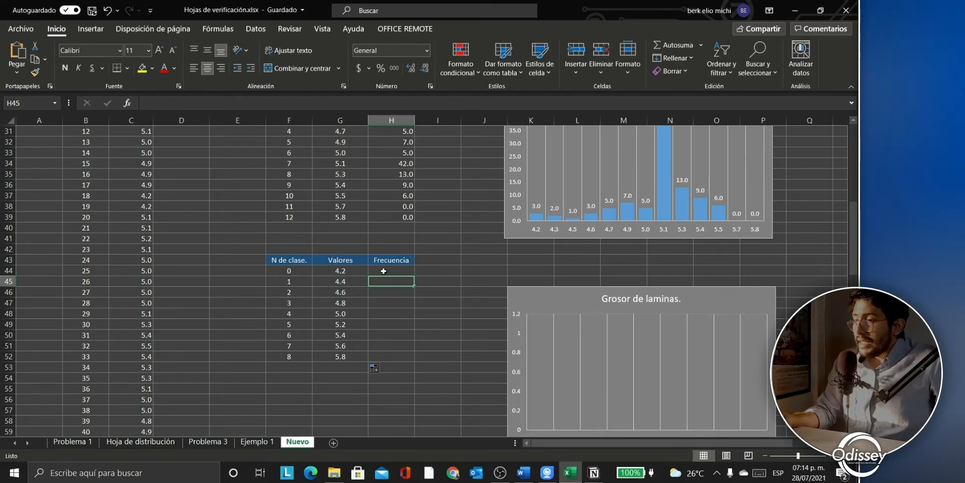
Step: Begin a FRECUENCIA formula in H44, then cancel it
left_click(384, 271)
type("=")
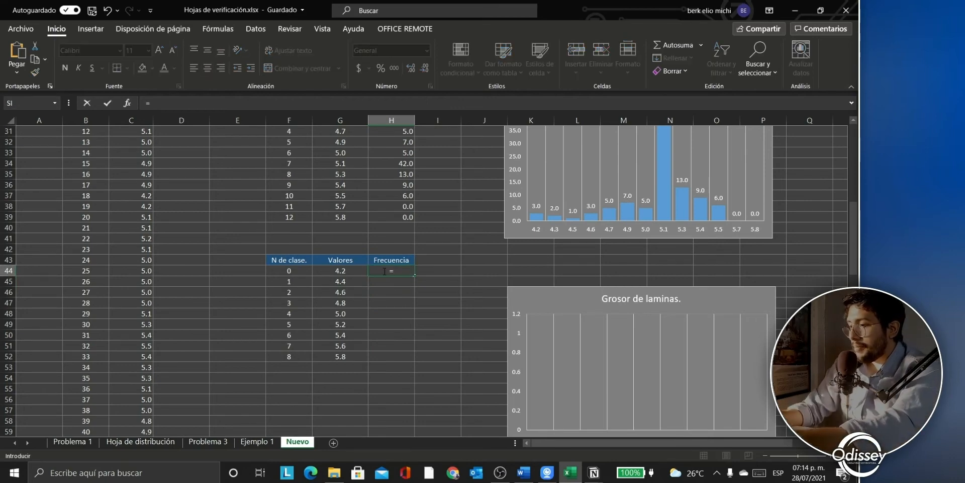
type("fre")
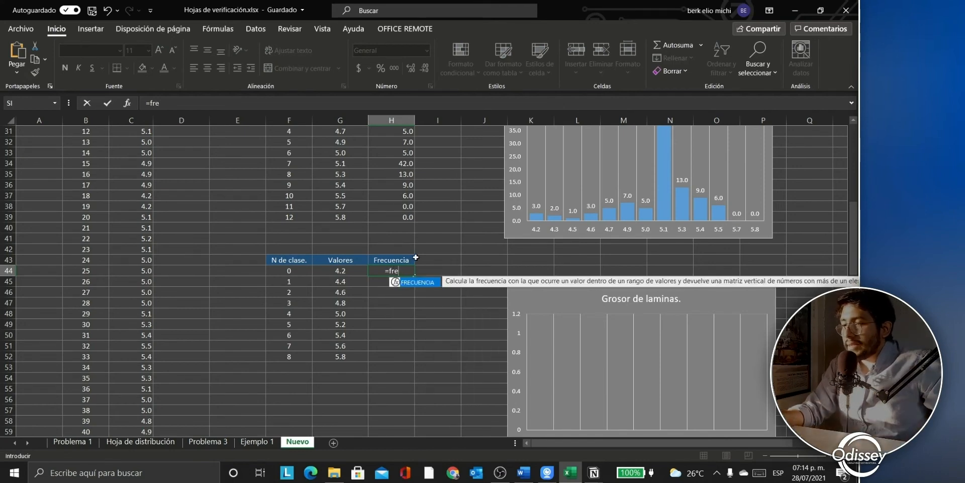
double_click(420, 281)
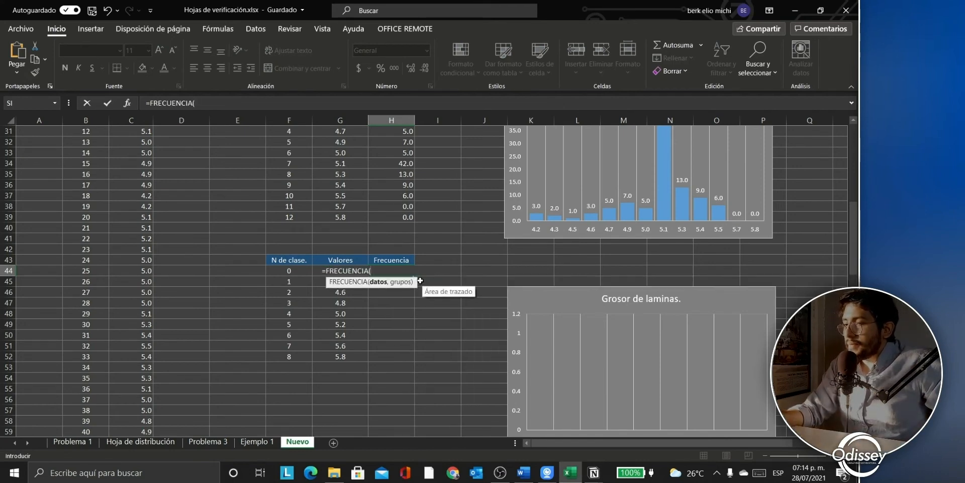
left_click(428, 272)
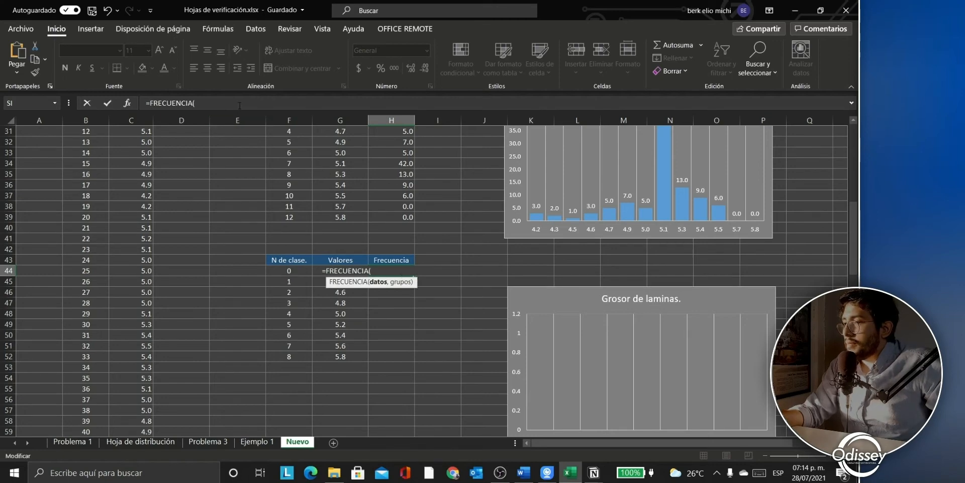
key("Escape")
Step: Review the G27 and G28 class formulas and re-commit H27's FRECUENCIA as an array
scroll(372, 249, "up", 2)
scroll(366, 253, "up", 2)
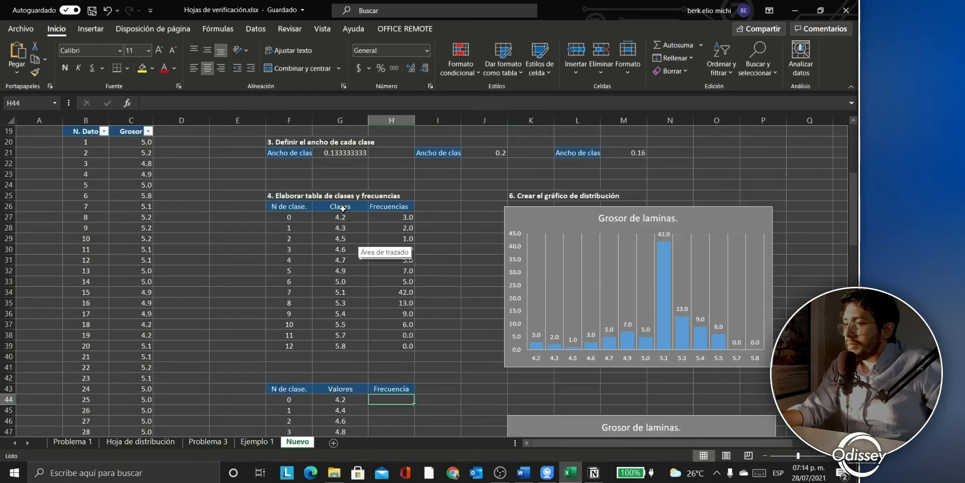
left_click(350, 218)
left_click(339, 229)
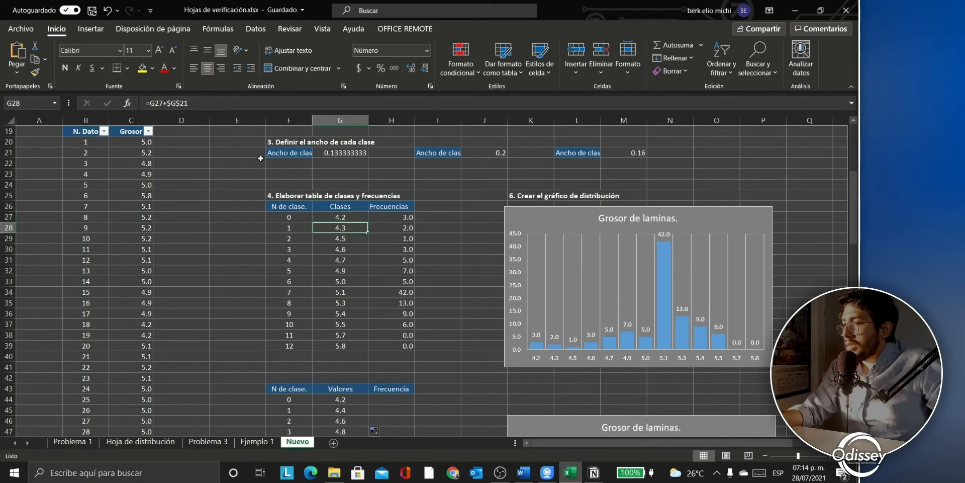
left_click(395, 216)
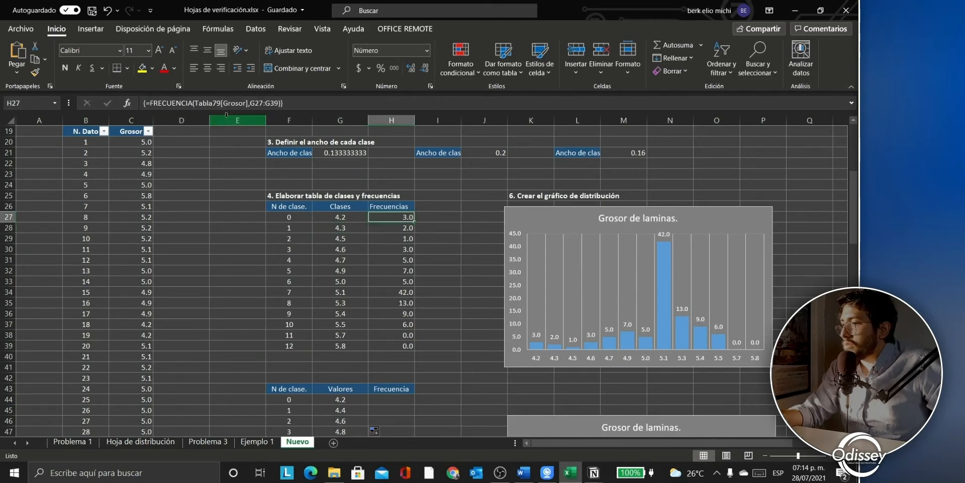
left_click(211, 102)
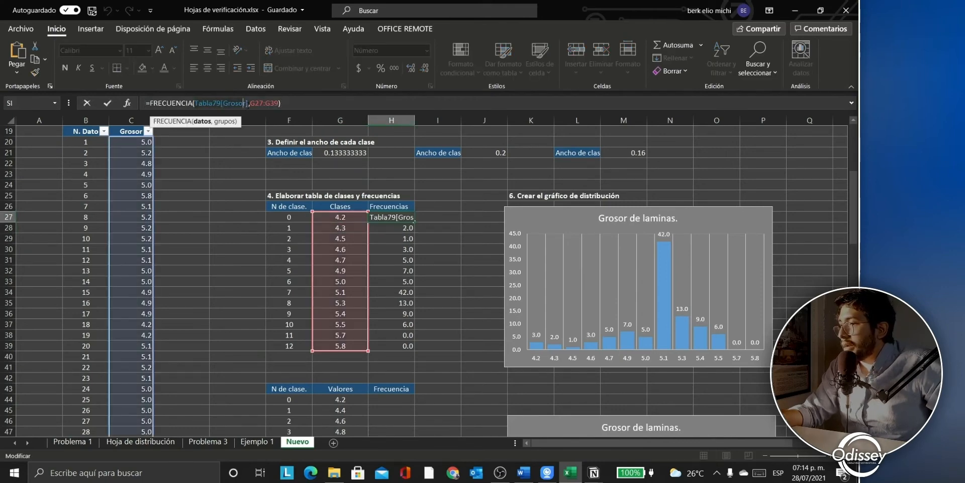
left_click(250, 103)
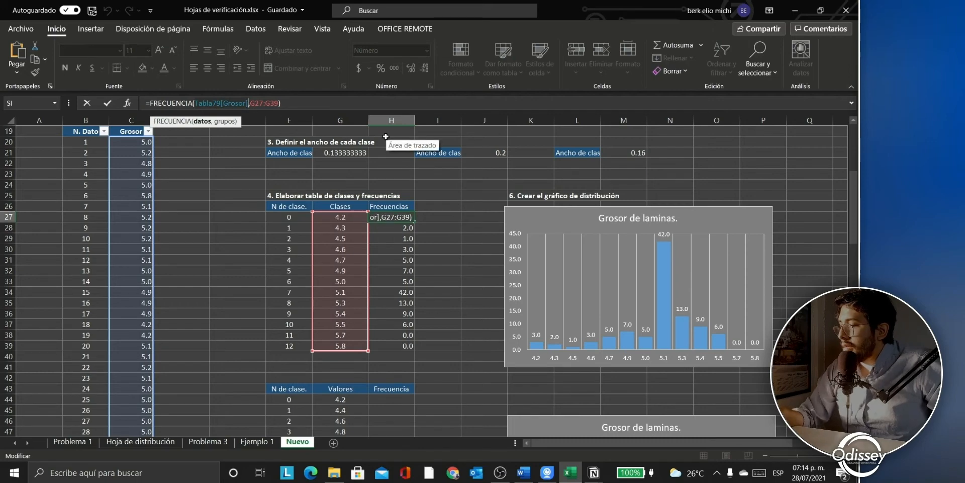
key("ctrl+shift+Return")
Step: Enter =FRECUENCIA(Tabla79[Grosor],G44:G52) as an array in H44:H52, giving counts 3, 3, 3, 9, 32, 31, 14, 1, 3
scroll(374, 298, "down", 4)
scroll(374, 297, "down", 1)
left_click(396, 238)
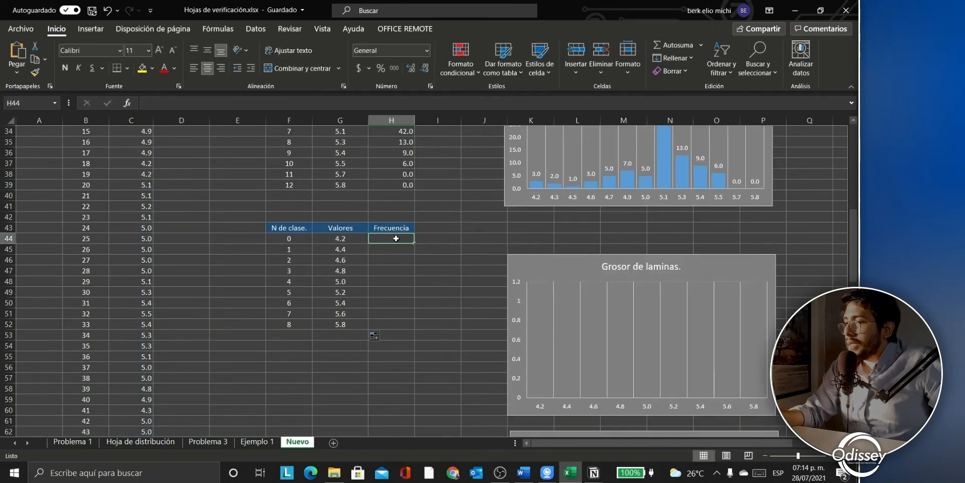
left_click_drag(398, 241, 384, 326)
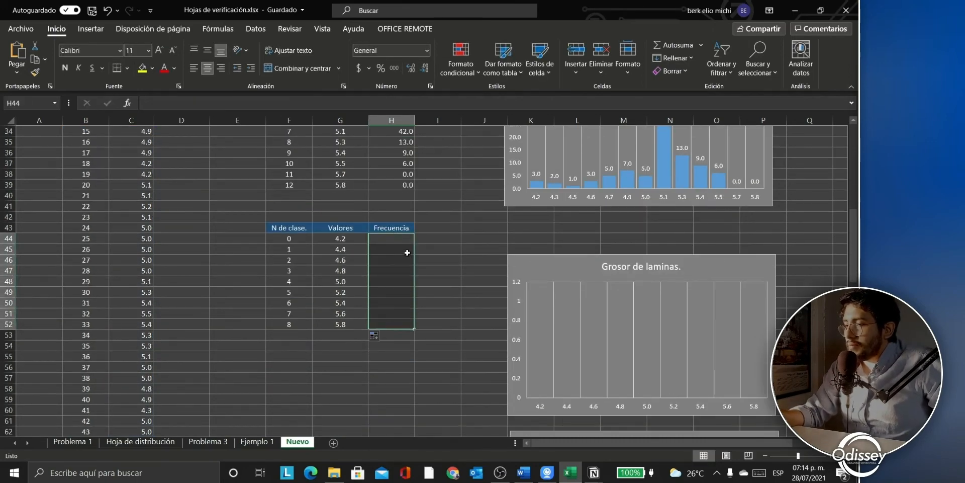
left_click(261, 103)
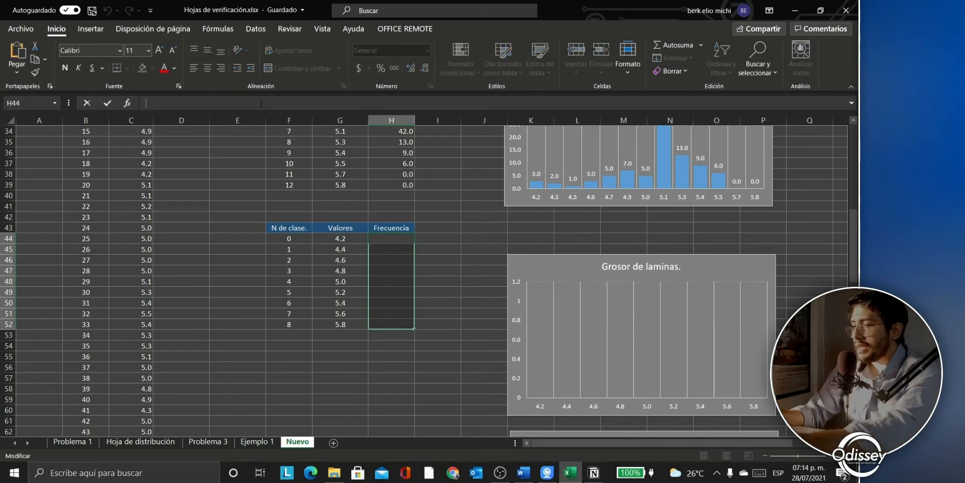
type("=frec")
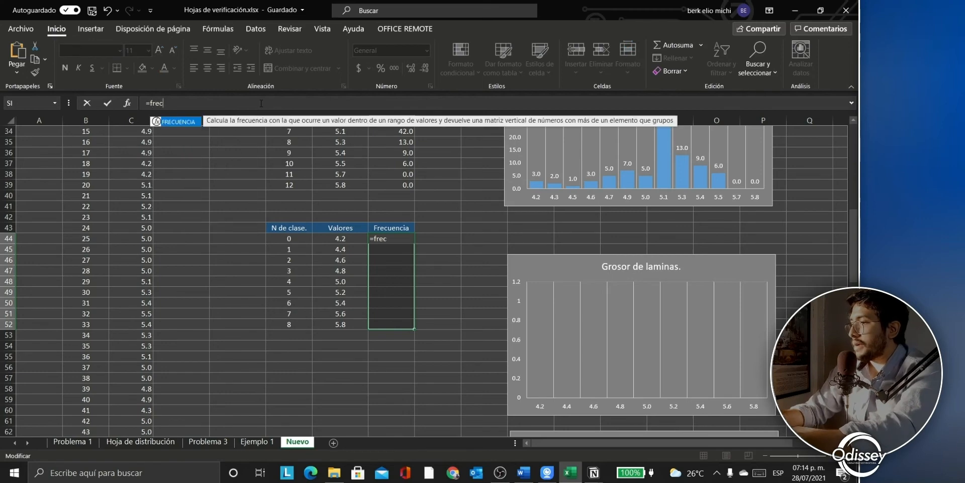
type("uencia(")
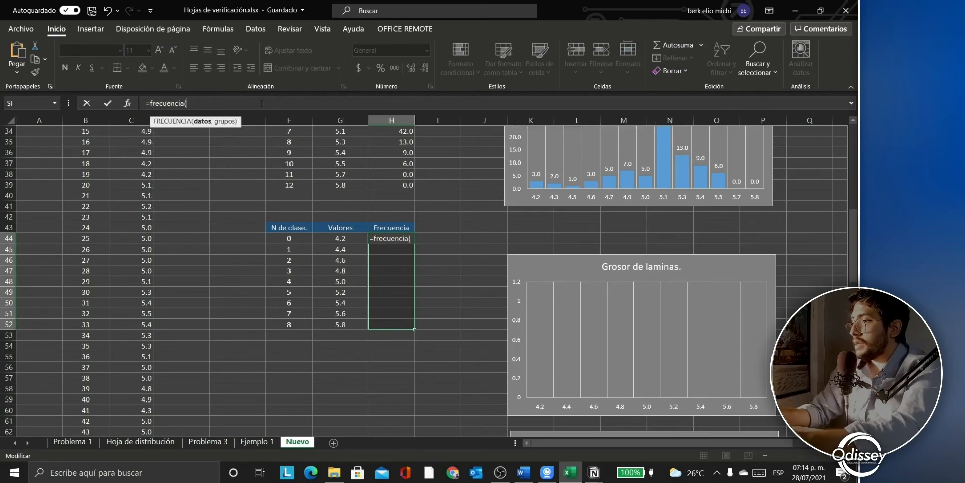
type("Tabla79[Grosor]")
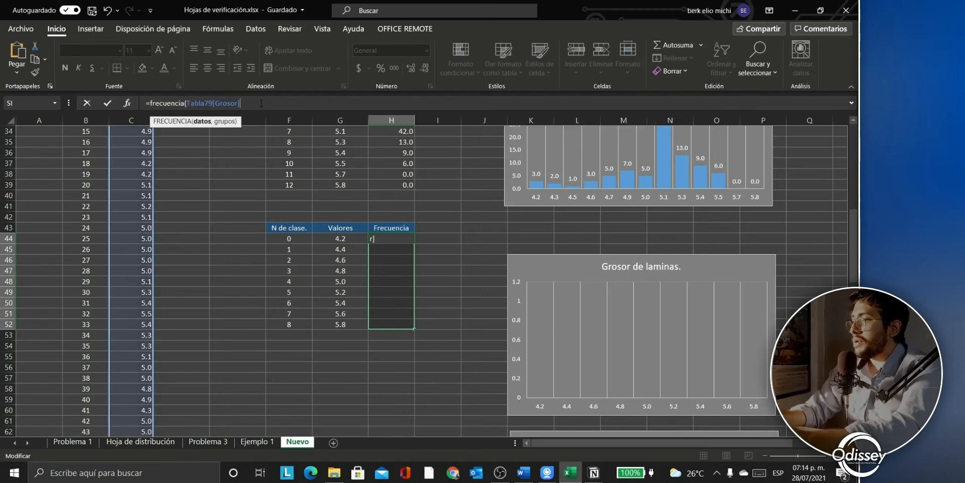
type(",")
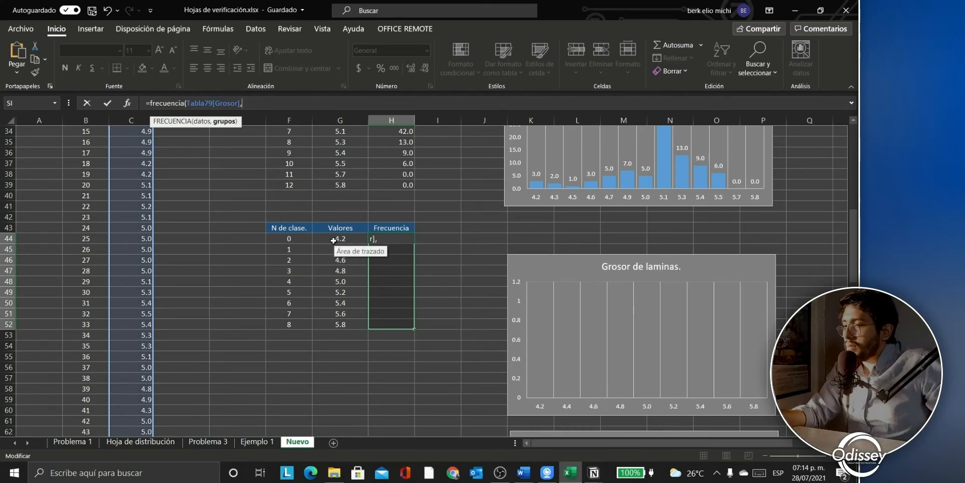
left_click_drag(340, 238, 334, 324)
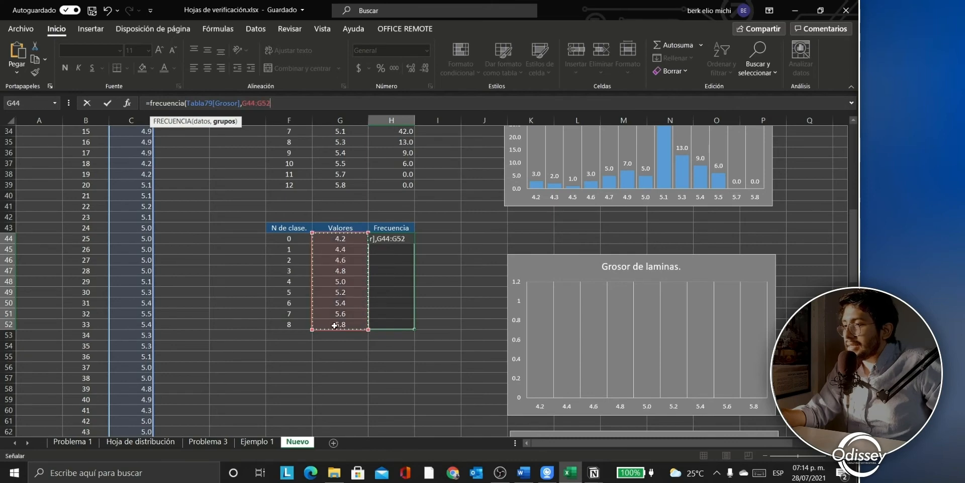
type(")")
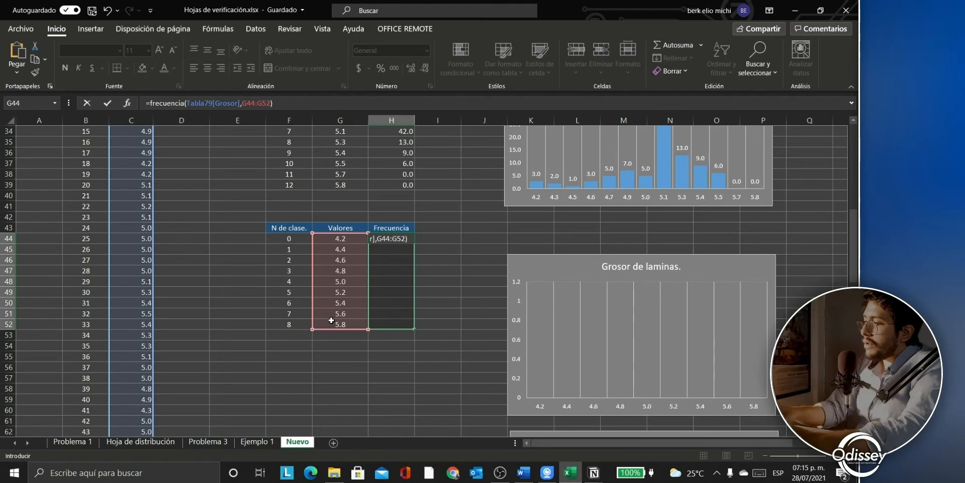
key("ctrl+shift+Return")
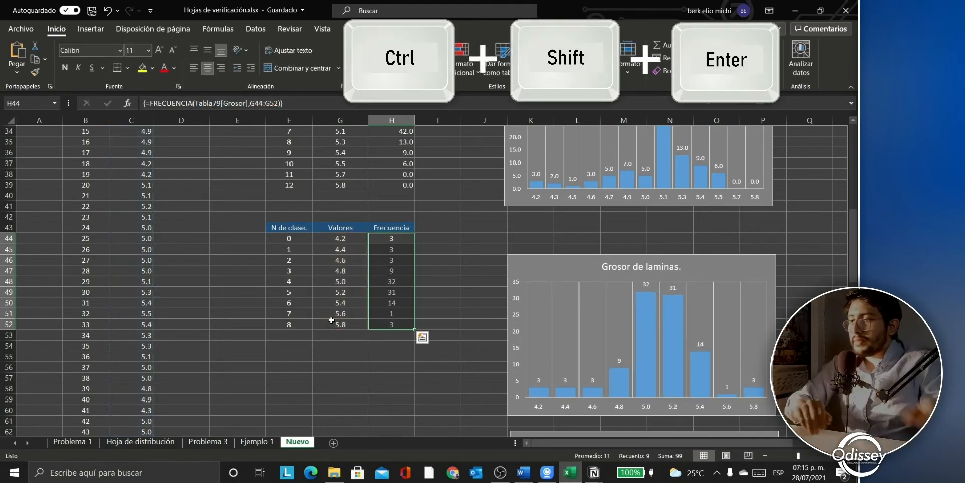
scroll(344, 350, "down", 4)
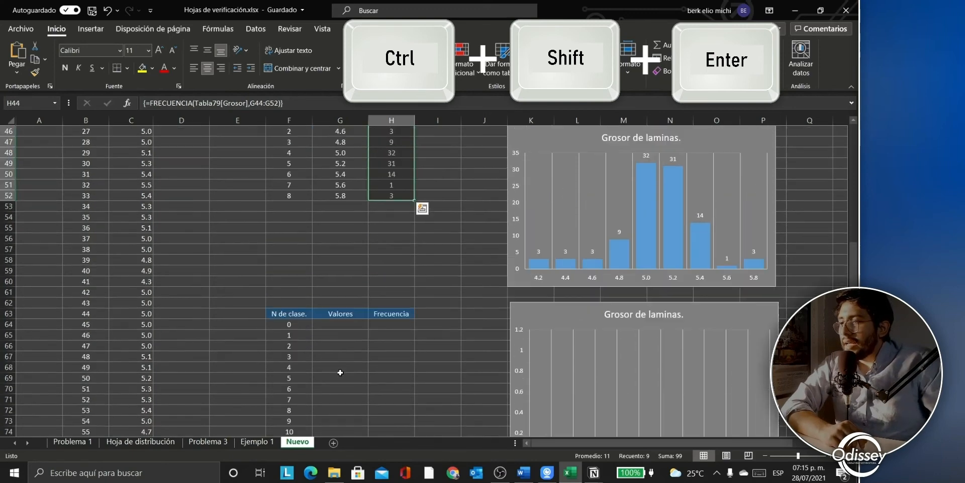
Step: Link G64 to =C10 so the new Valores column starts at 4.2
left_click(336, 328)
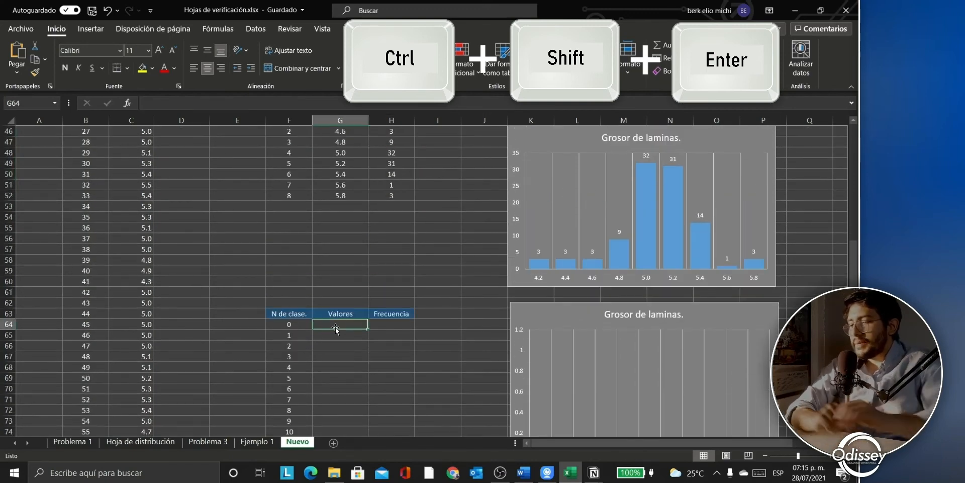
type("=4.2")
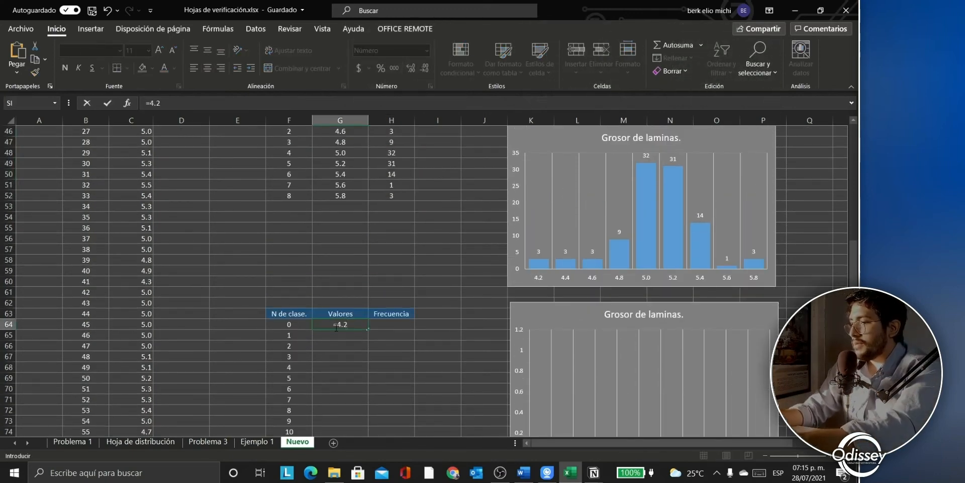
scroll(351, 356, "up", 13)
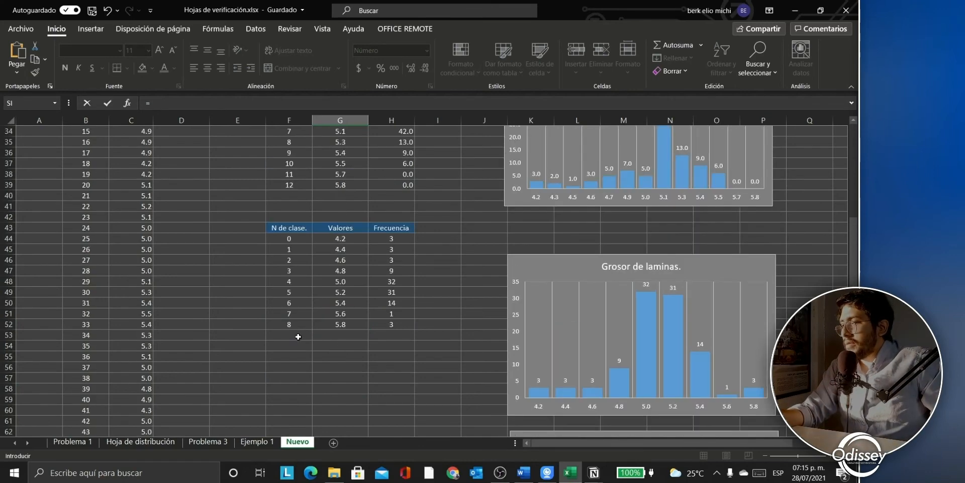
left_click(129, 169)
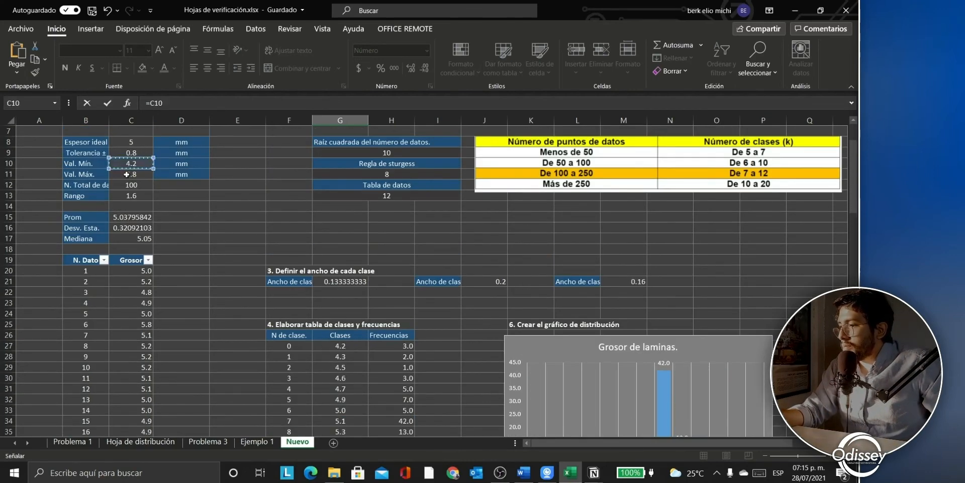
key("Return")
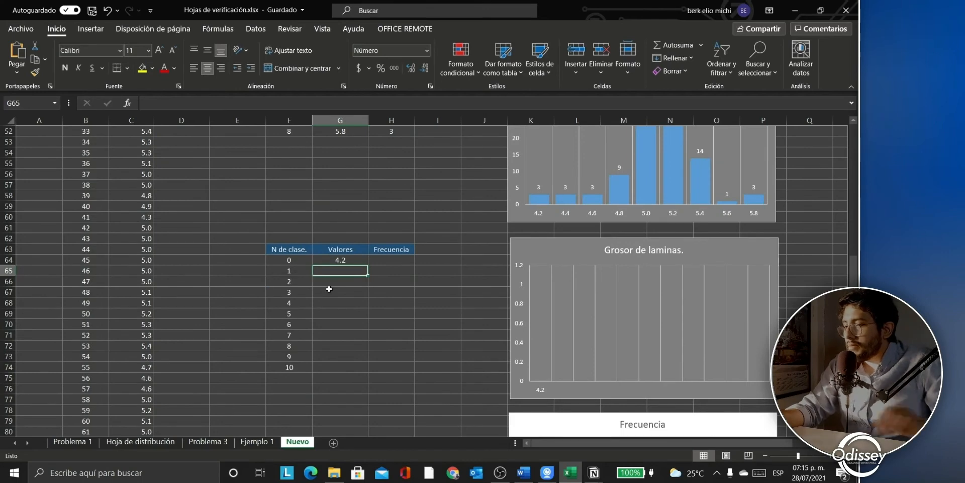
Step: Enter =G64+$M$21 in G65 and fill it down to G74 in 0.16 steps
type("=")
left_click(328, 259)
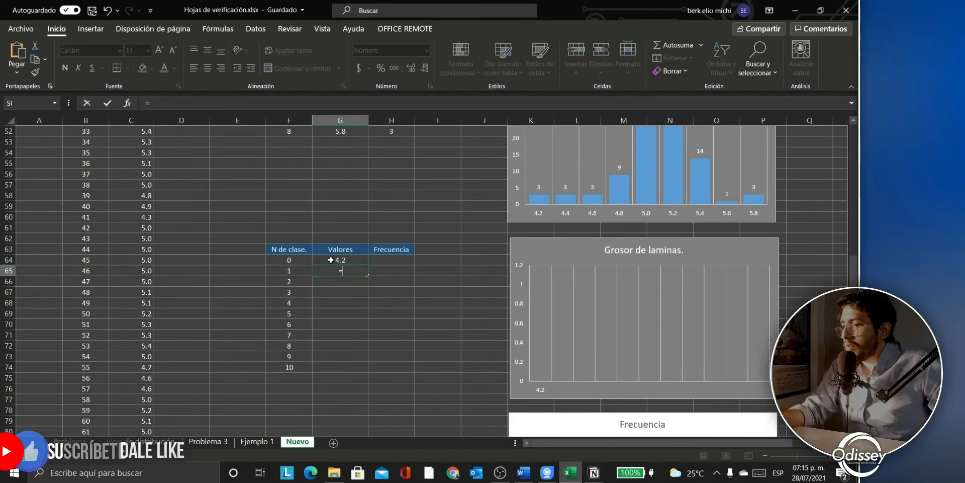
type("+")
scroll(440, 307, "up", 4)
scroll(440, 308, "up", 11)
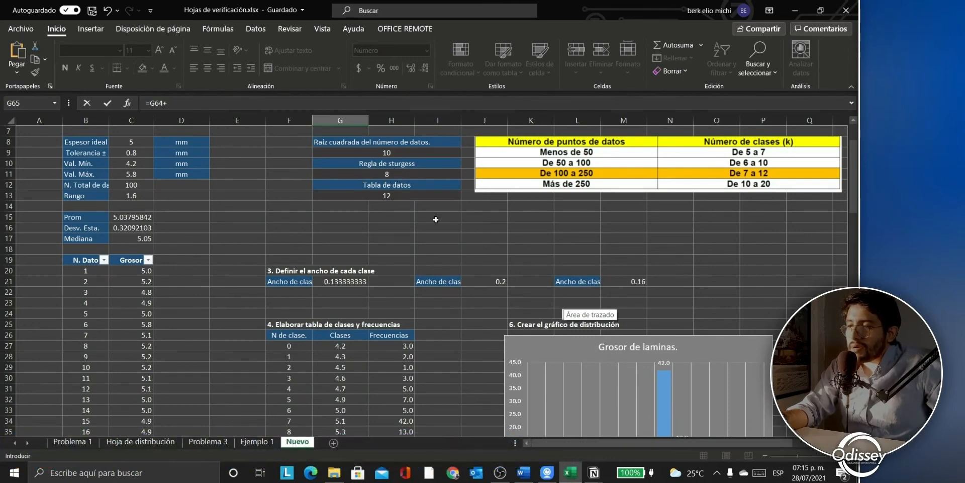
left_click(618, 281)
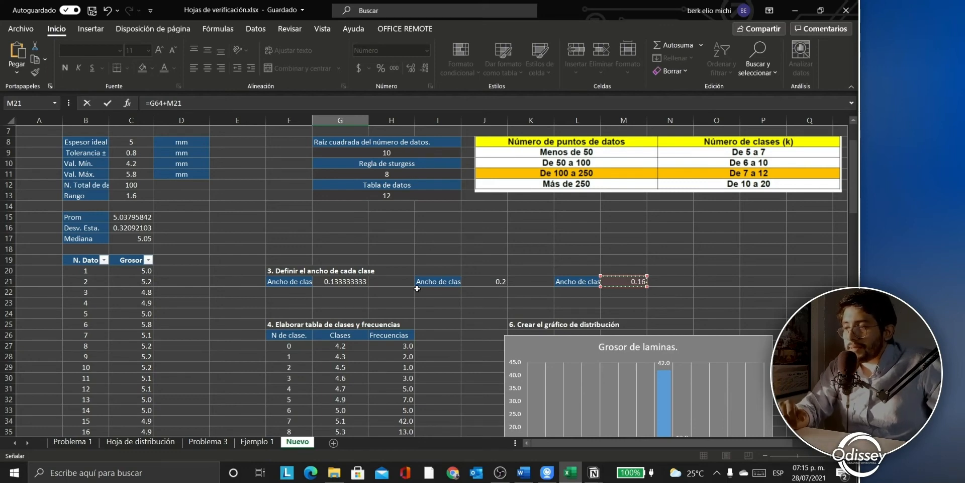
scroll(410, 159, "down", 12)
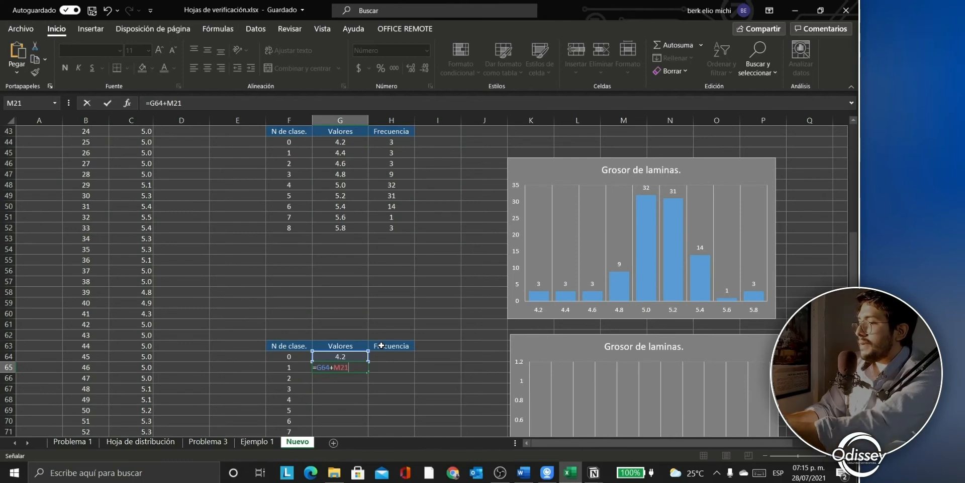
key("F4")
key("Return")
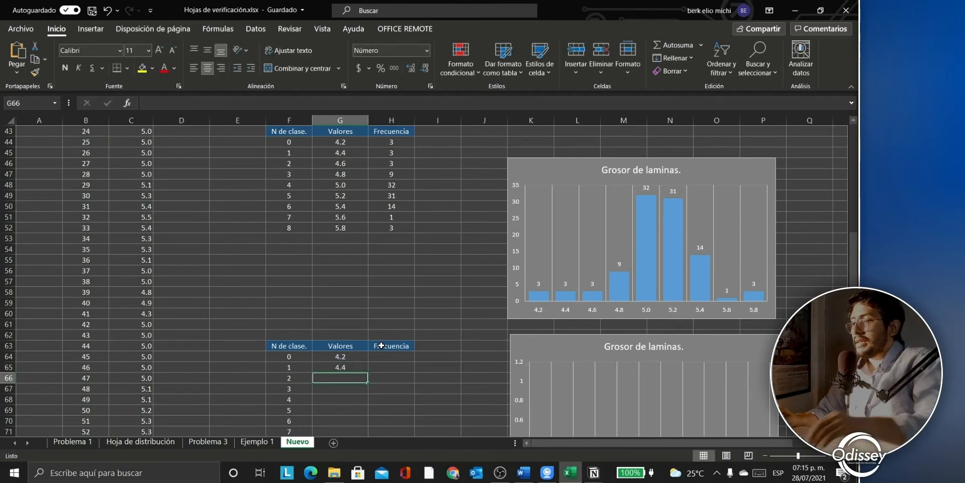
scroll(381, 345, "down", 2)
left_click(355, 304)
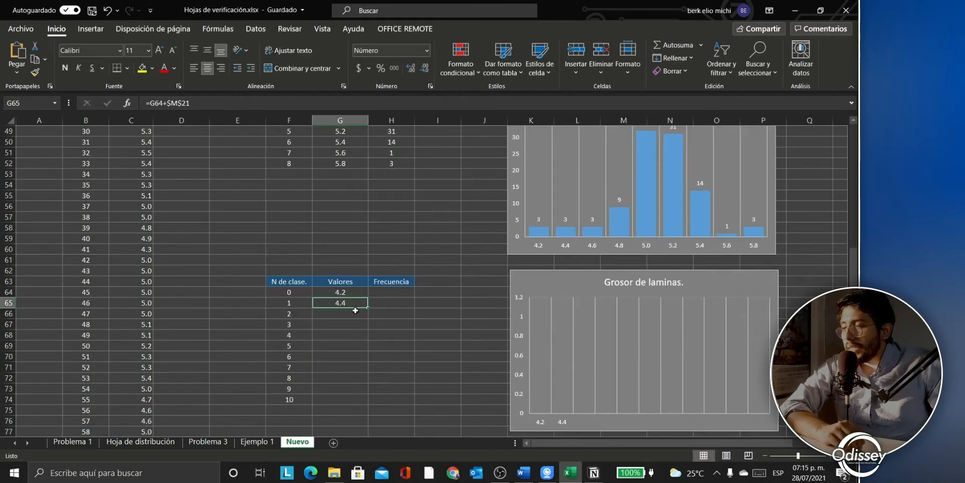
left_click_drag(366, 309, 368, 403)
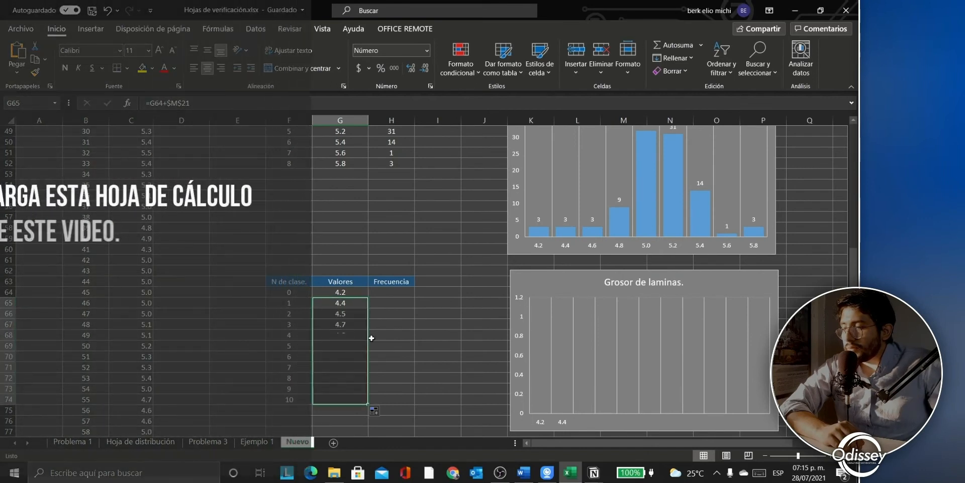
Step: Select the empty Frecuencia range H64:H74
left_click(394, 293)
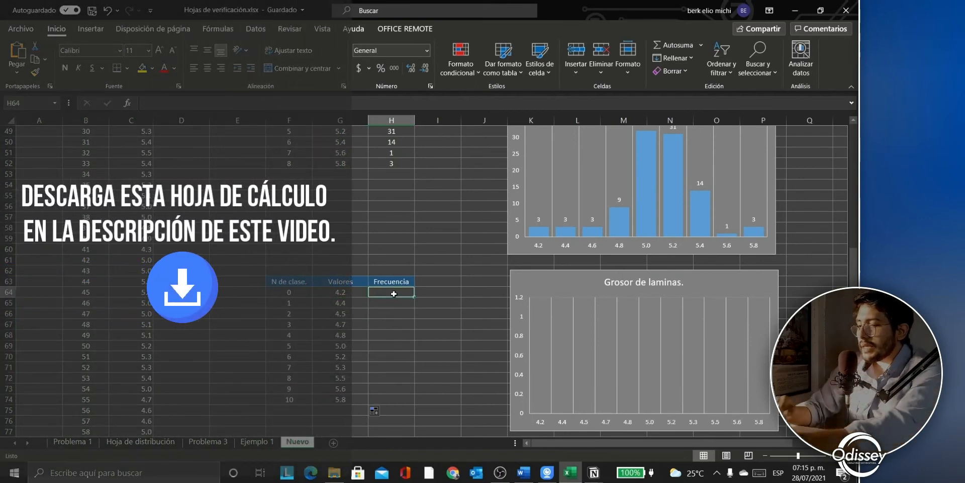
type("=")
key("BackSpace")
key("Return")
left_click(393, 293)
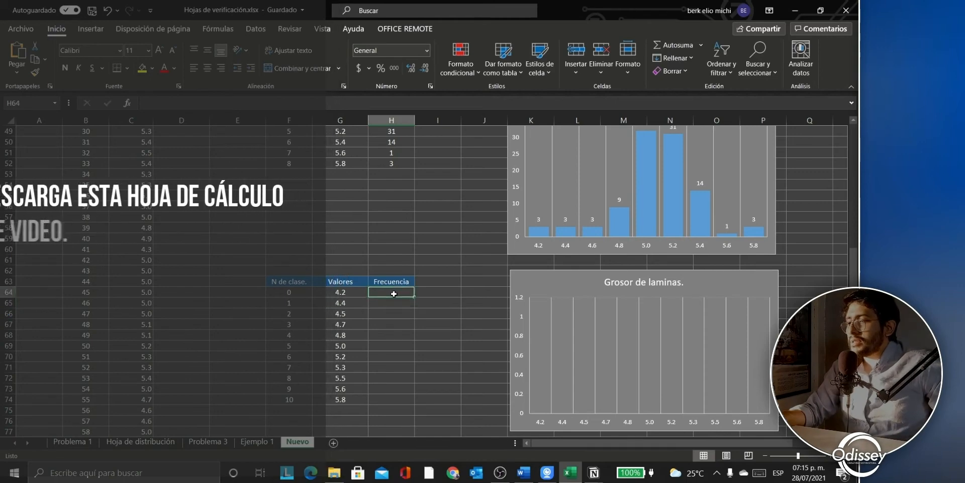
left_click_drag(394, 294, 387, 402)
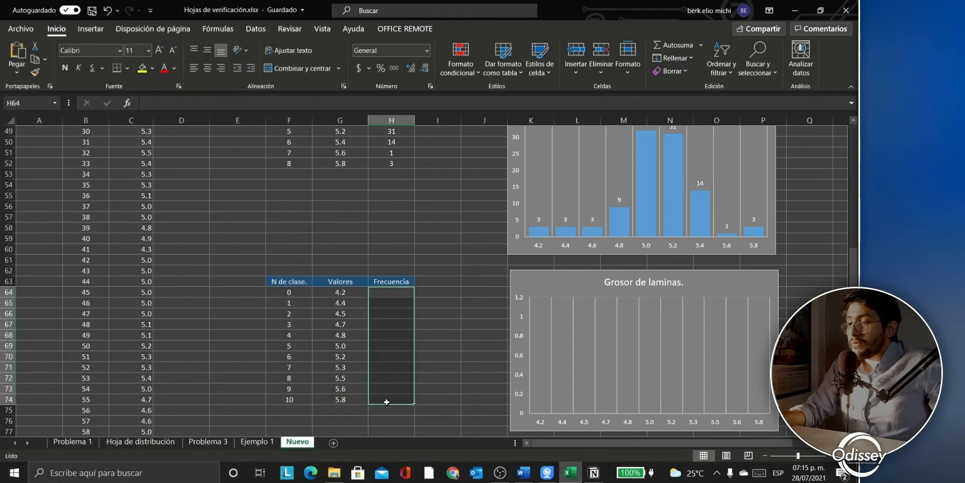
Step: Enter =FRECUENCIA(Tabla79[Grosor],G64:G74) as an array in H64:H74, giving counts 3, 2, 1, 3, 12, 29, 19, 21, 5, 1, 3
left_click(232, 104)
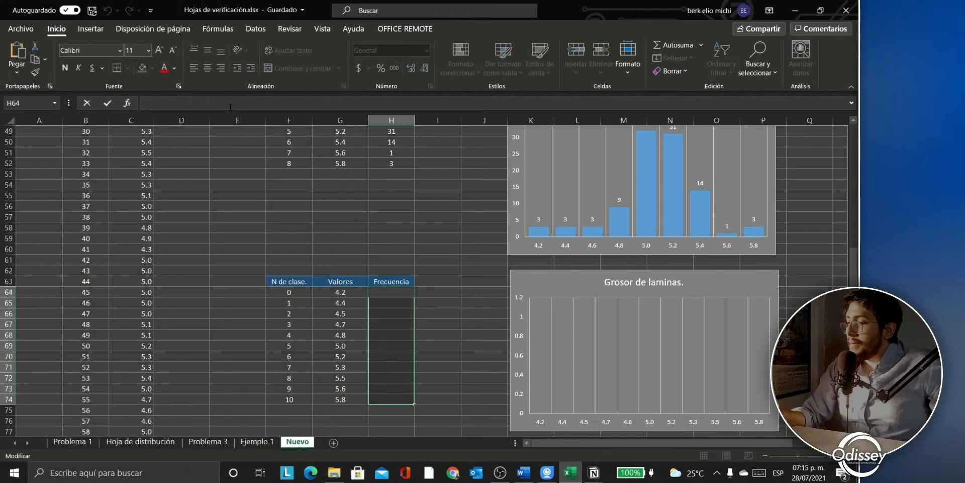
type("=fr")
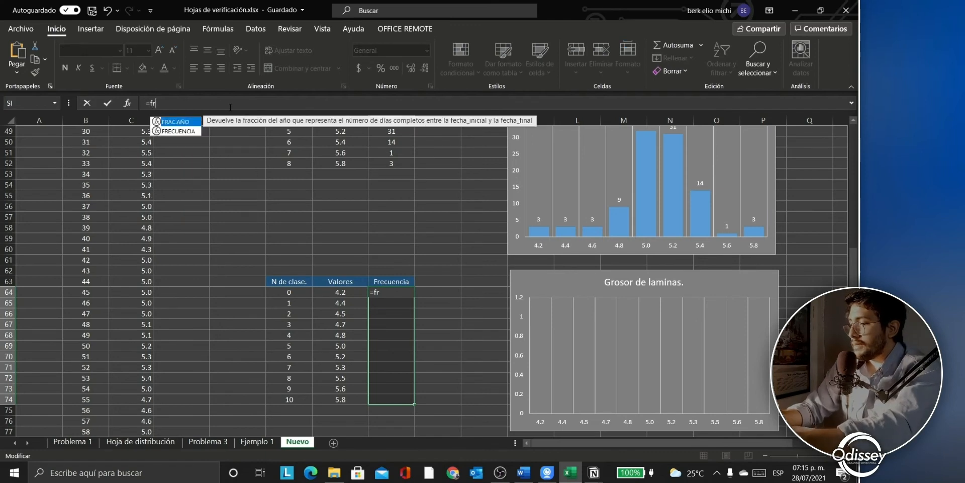
type("ecuencia(")
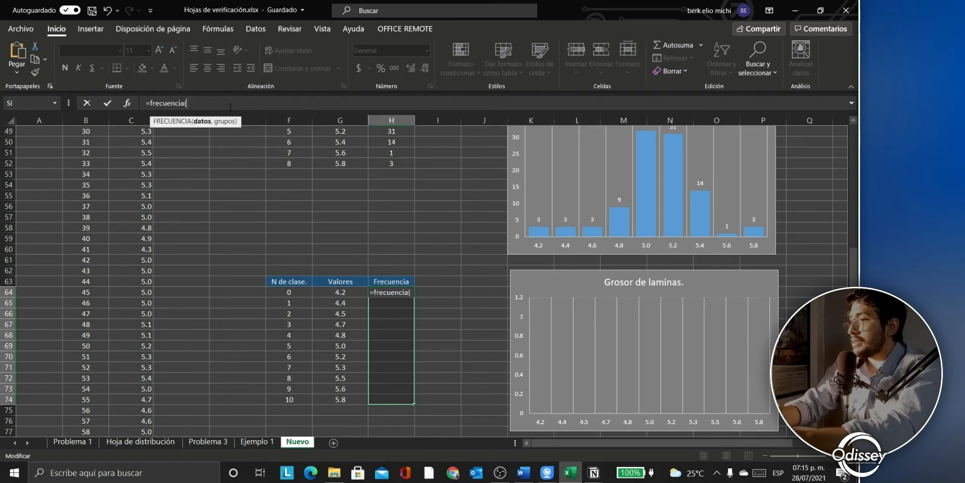
type("Tabla79[Grosor]")
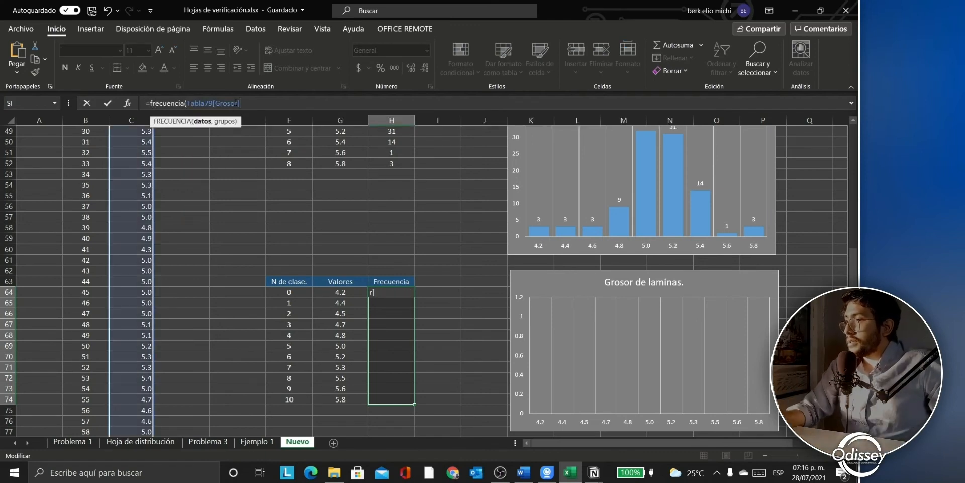
type(",")
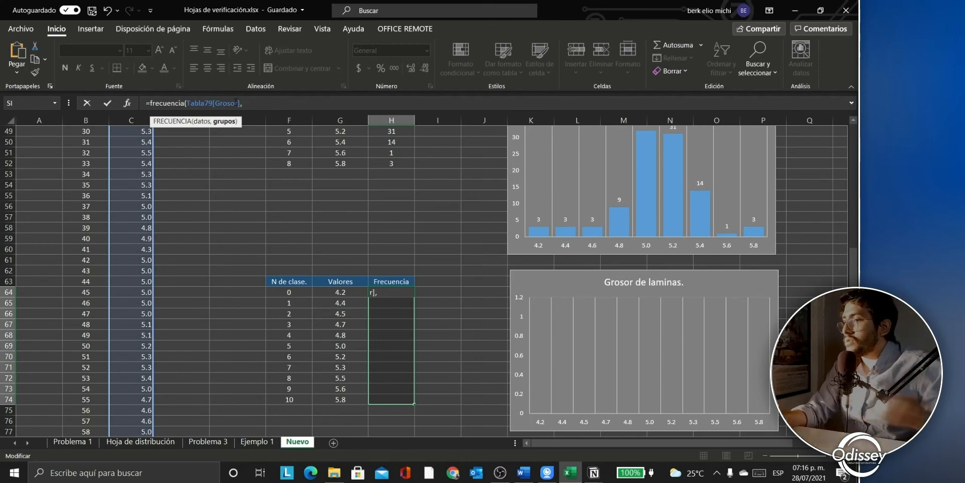
left_click_drag(342, 292, 335, 401)
type(")")
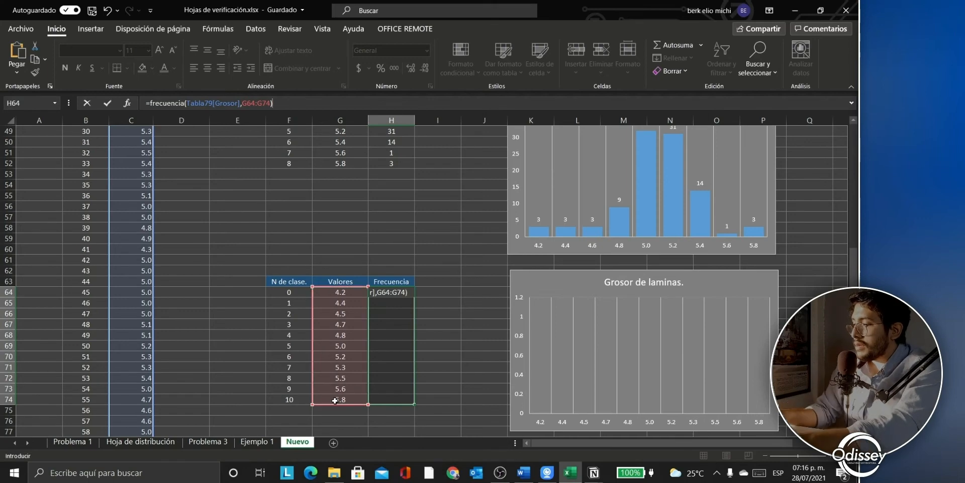
key("ctrl+shift+Return")
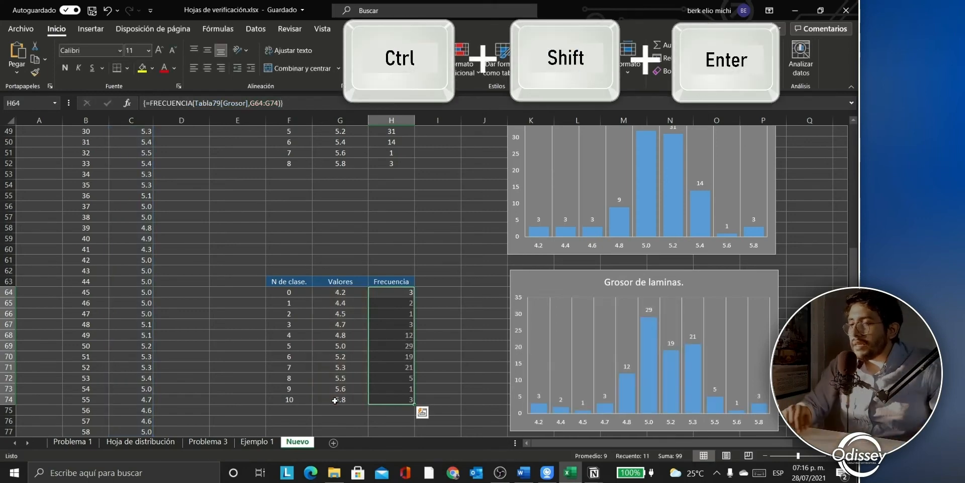
Step: Review the results and select the old Frecuencia chart
left_click(466, 327)
scroll(415, 306, "up", 5)
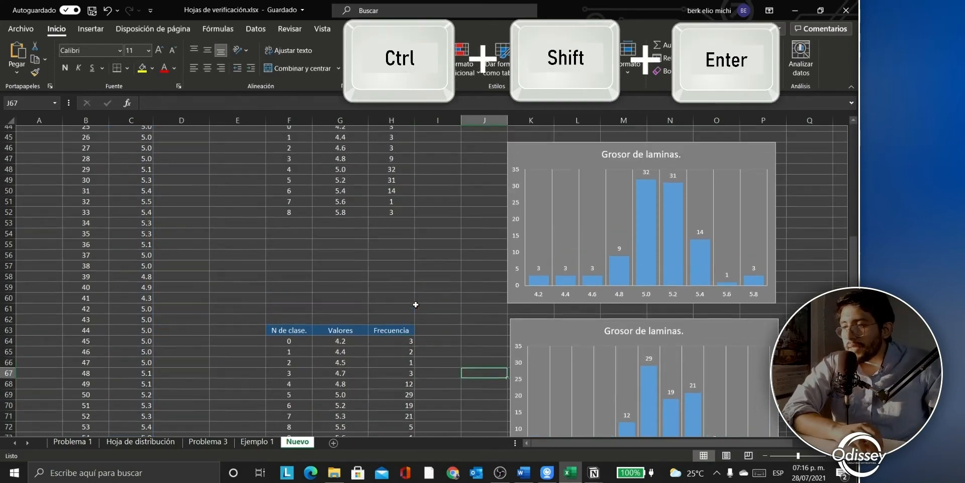
scroll(415, 304, "up", 3)
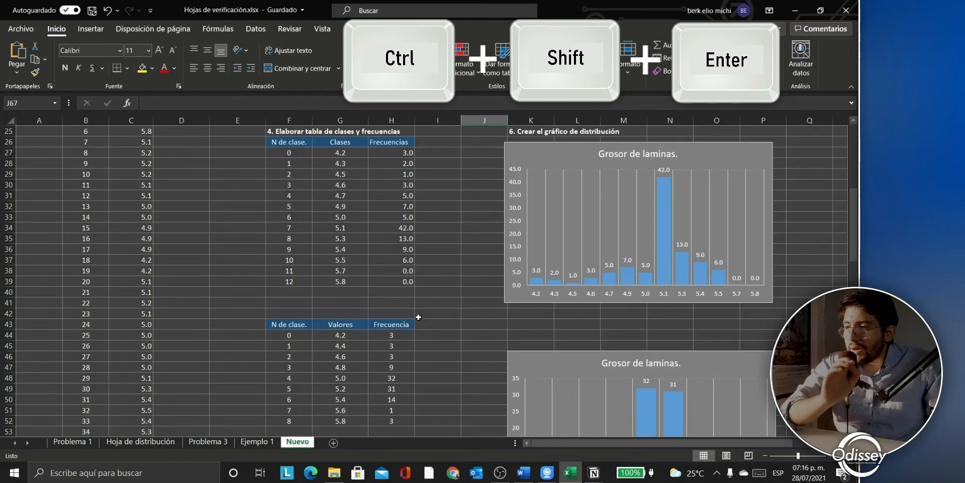
scroll(415, 316, "down", 7)
scroll(434, 349, "down", 2)
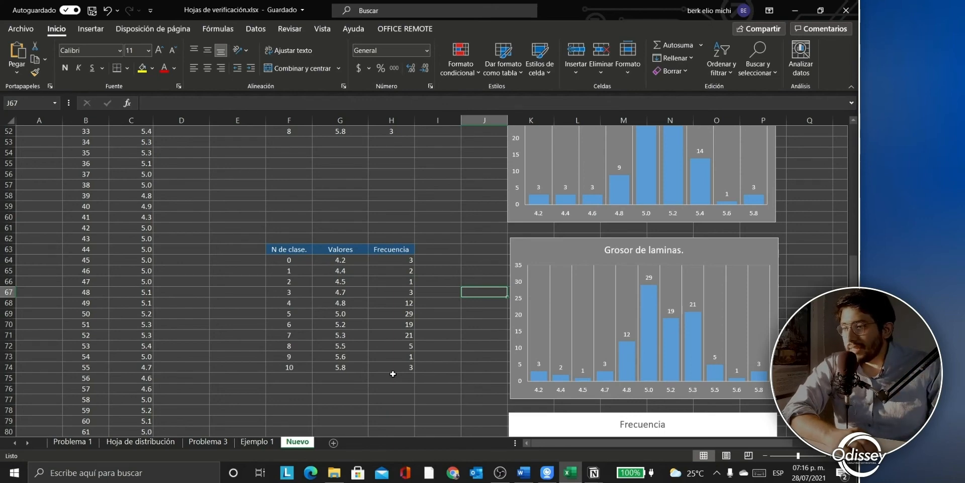
scroll(415, 335, "up", 3)
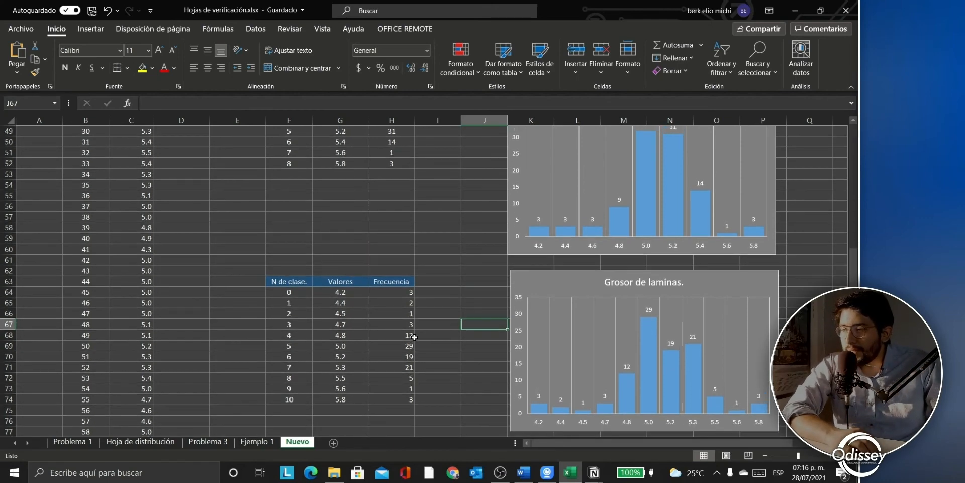
scroll(430, 345, "down", 5)
scroll(431, 347, "up", 1)
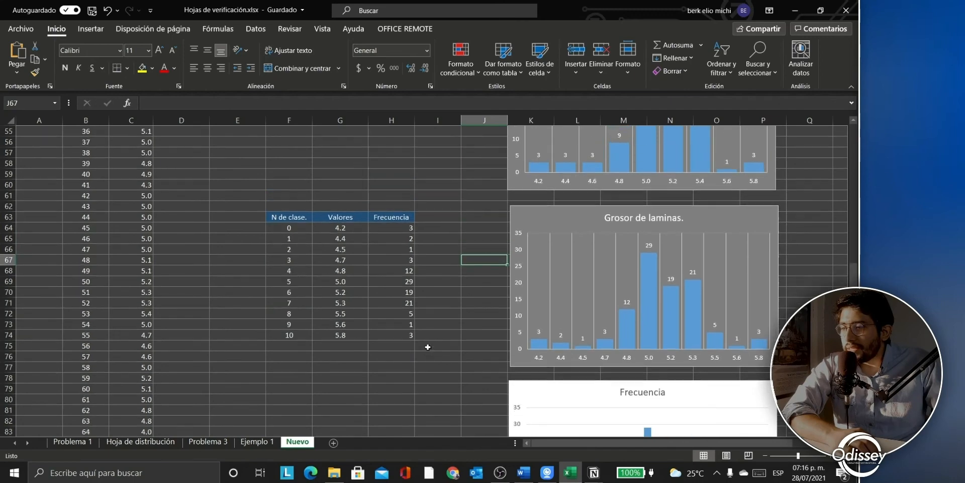
scroll(432, 351, "down", 1)
scroll(437, 358, "up", 2)
scroll(435, 360, "down", 1)
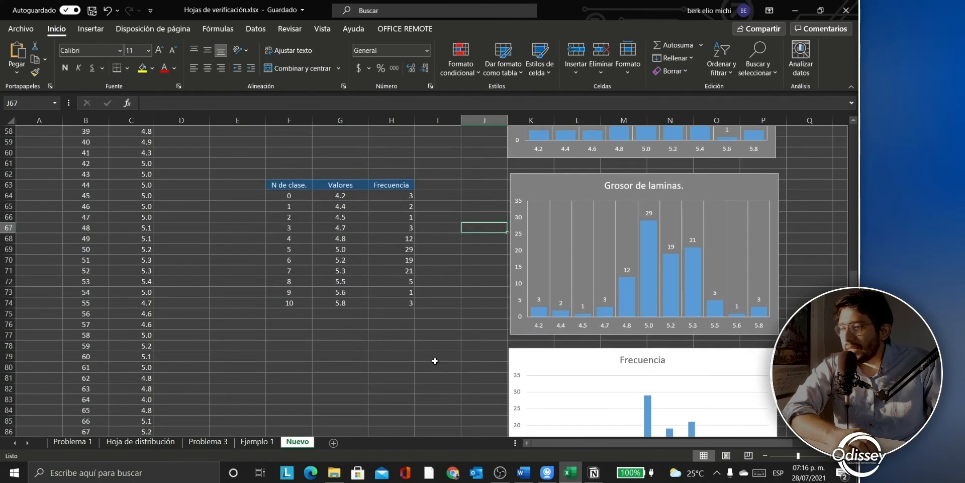
left_click(518, 356)
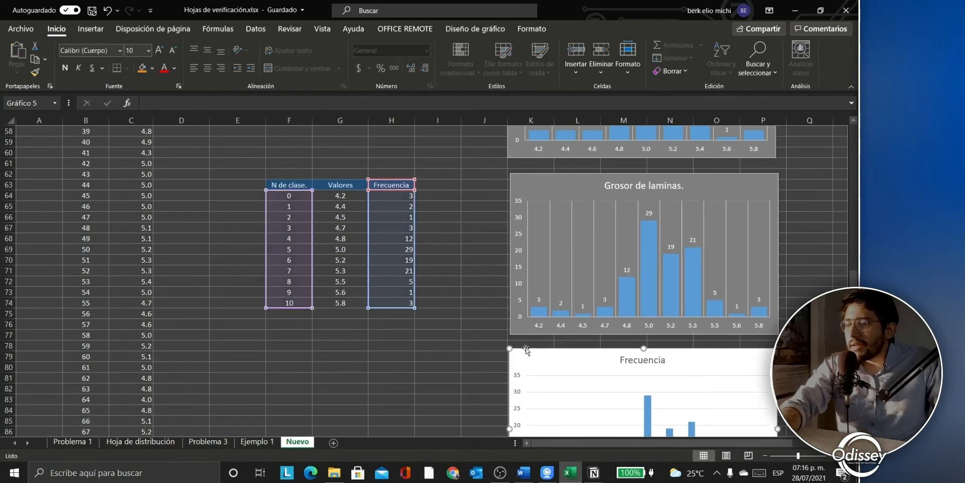
Step: Delete the old Frecuencia chart and insert a clustered 2-D column chart below the frequency table
key("Delete")
scroll(488, 356, "down", 2)
scroll(465, 356, "up", 2)
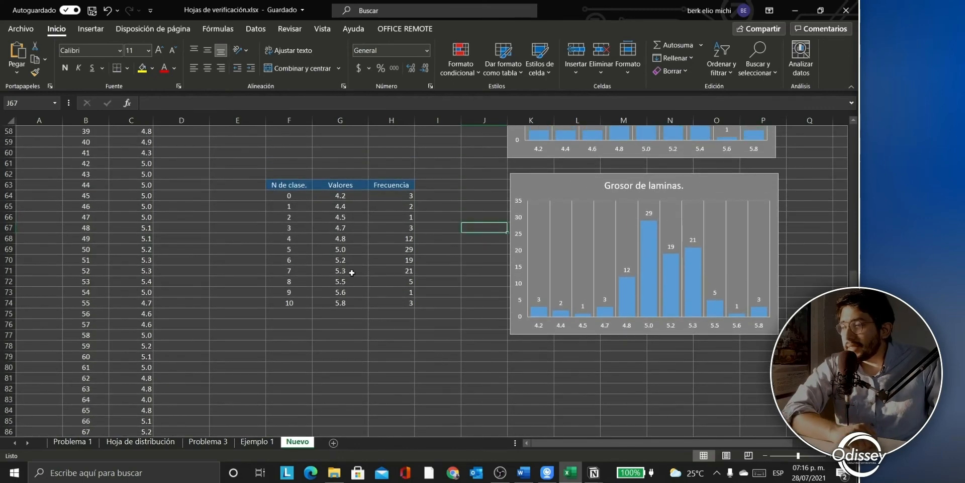
left_click(91, 29)
left_click(329, 45)
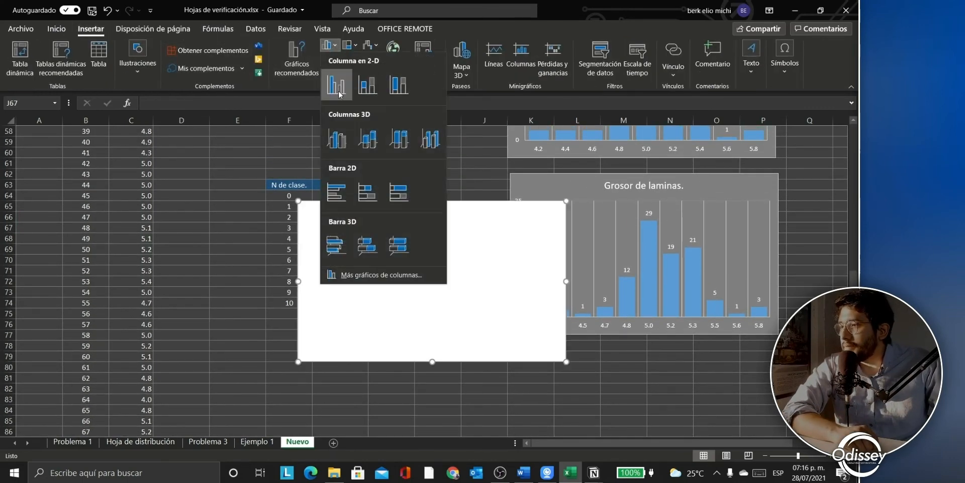
left_click(340, 95)
left_click_drag(416, 267, 582, 394)
mouse_move(586, 358)
left_mouse_down()
mouse_move(502, 366)
mouse_move(300, 349)
mouse_move(327, 336)
left_mouse_up()
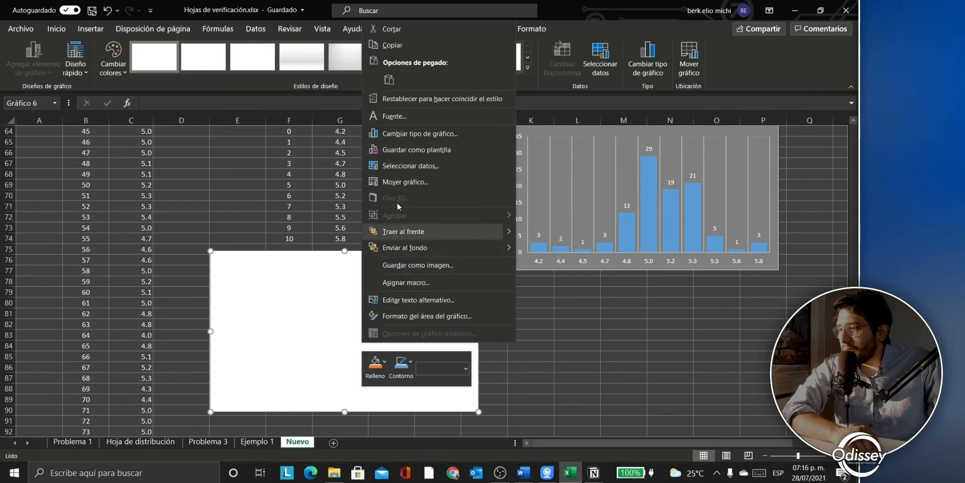
Step: Add a chart series named 'Frecuencias' with values H64:H74
left_click(408, 164)
left_click(522, 117)
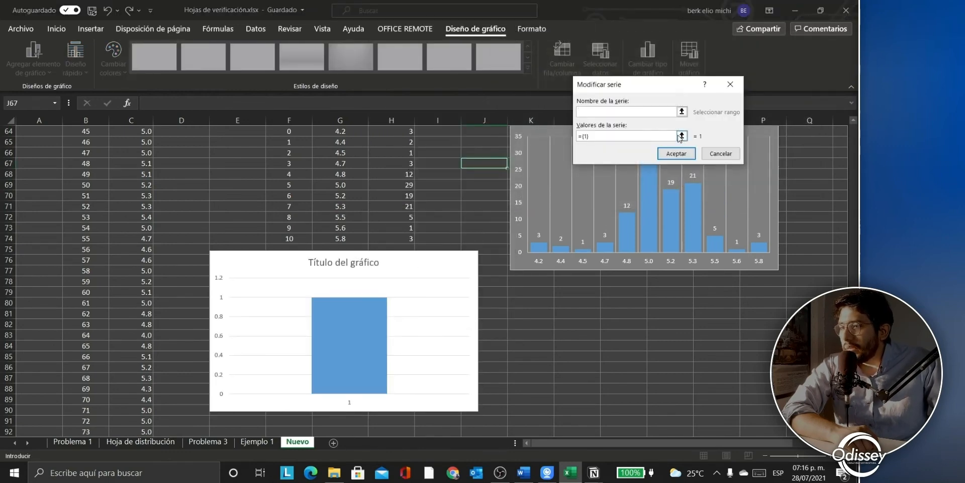
left_click(584, 111)
type("Fr")
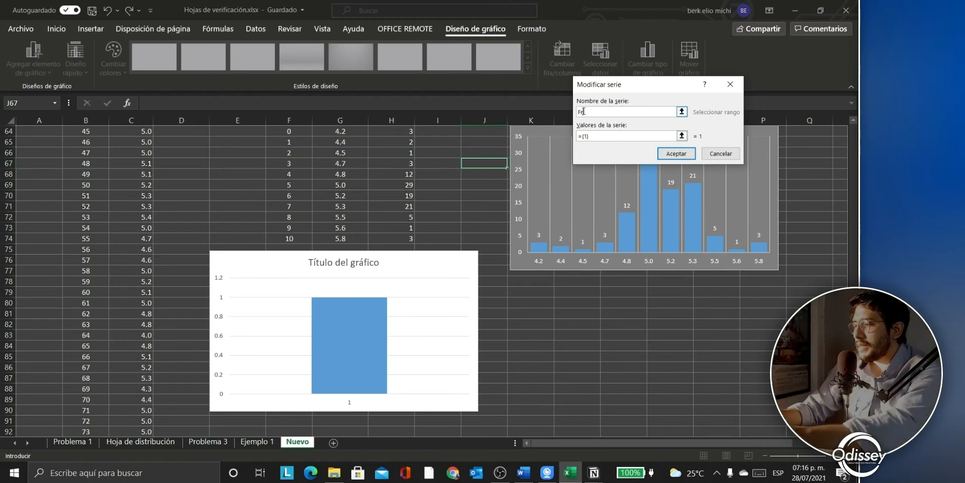
type("ecuencias")
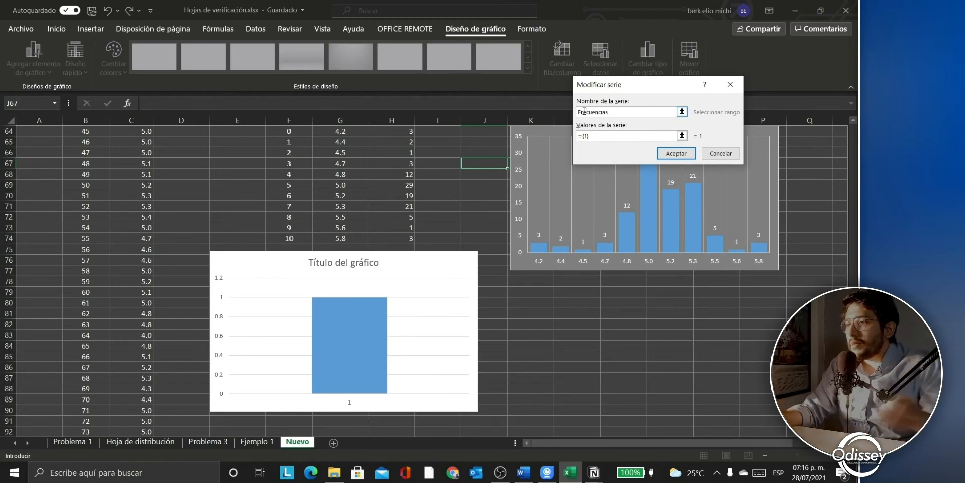
key("Tab")
left_click(681, 135)
scroll(471, 170, "up", 1)
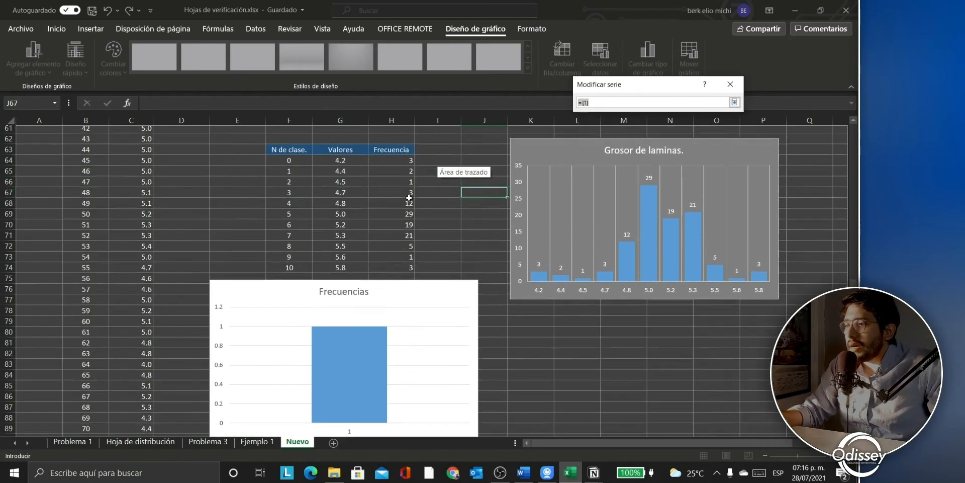
left_click_drag(405, 163, 403, 282)
left_click_drag(404, 164, 411, 270)
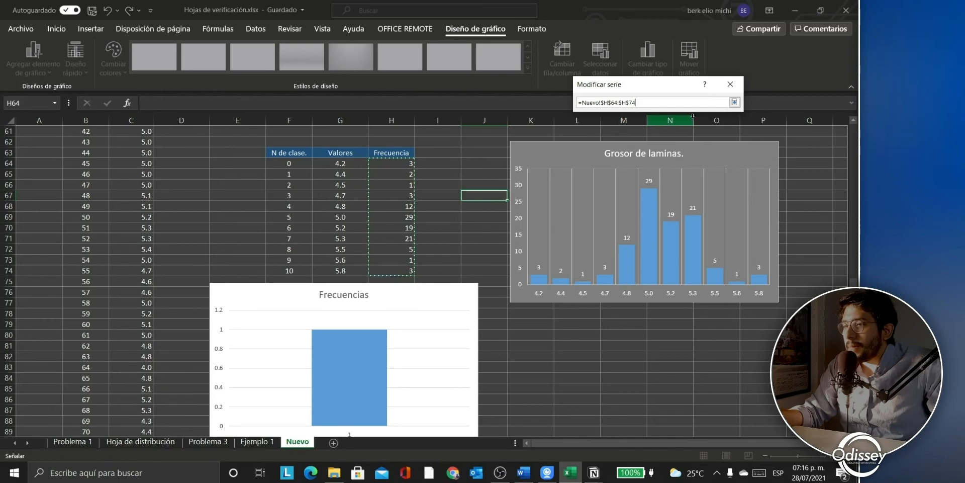
left_click(734, 103)
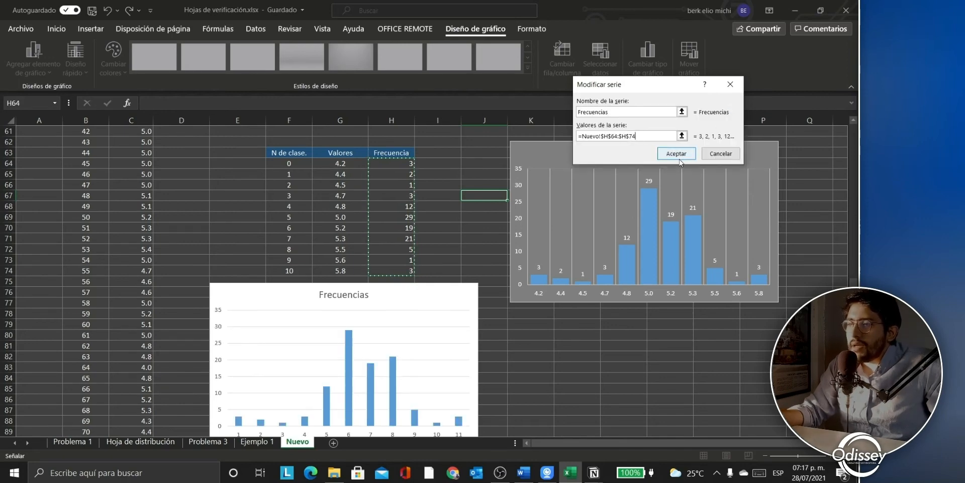
left_click(680, 159)
Step: Set the category axis labels to the G64:G74 class values (4.2–5.8) and confirm
left_click(683, 123)
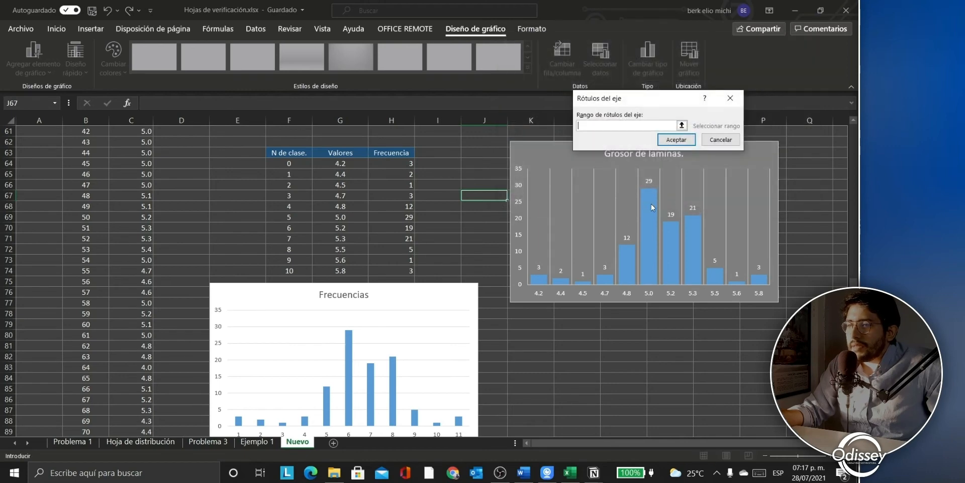
left_click(682, 125)
left_click_drag(340, 164, 351, 272)
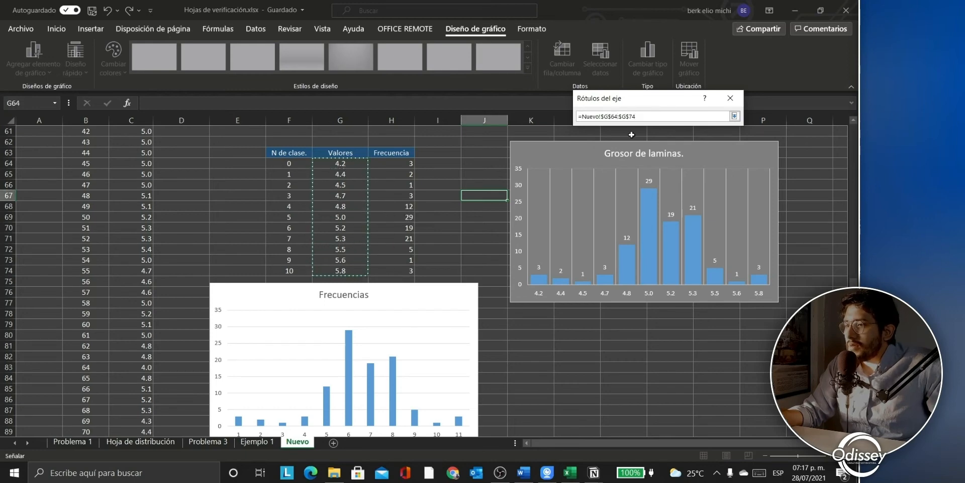
left_click(735, 117)
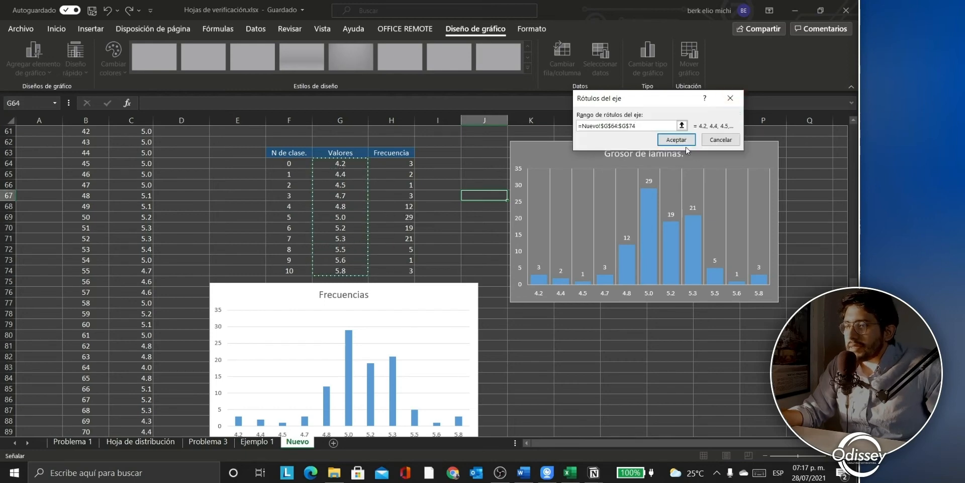
left_click(675, 170)
left_click(753, 200)
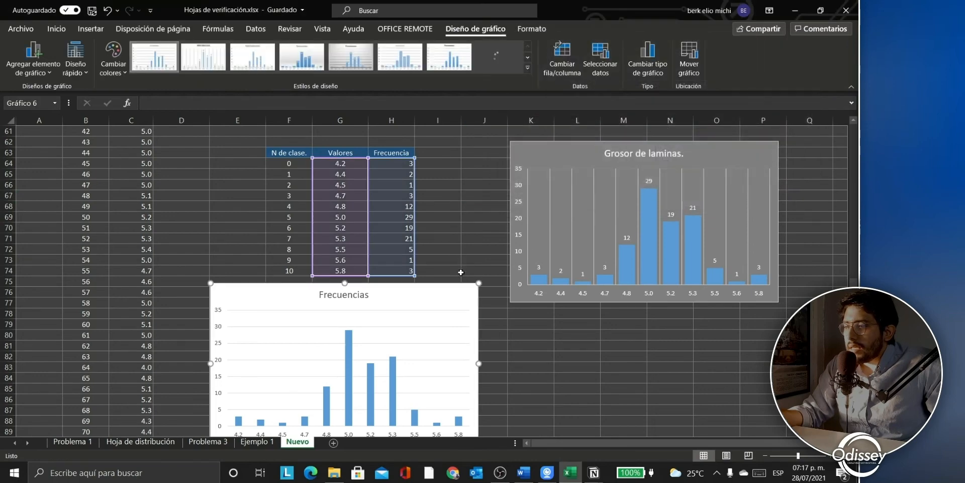
scroll(431, 206, "down", 4)
left_click(431, 206)
Step: Move the Frecuencias chart below the Grosor de laminas chart and select the Grosor de laminas chart
left_click_drag(430, 166, 732, 192)
left_click(438, 249)
scroll(438, 249, "up", 5)
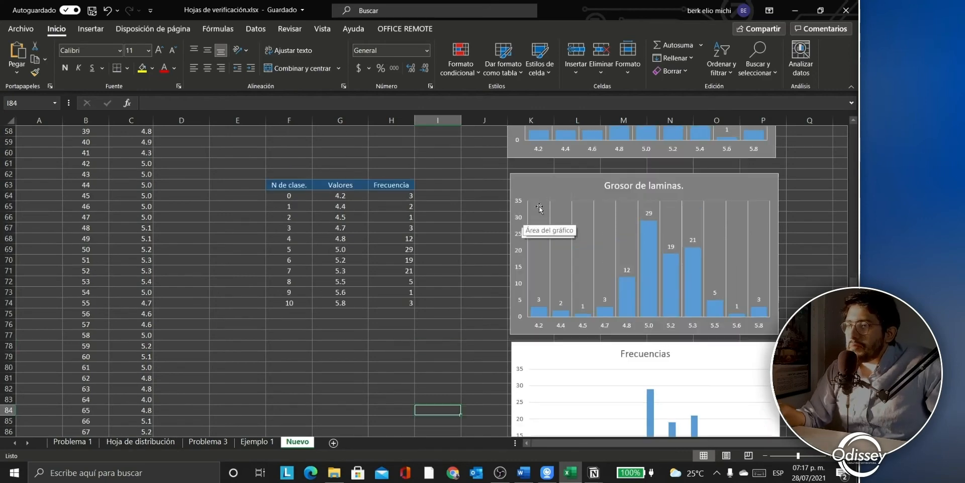
left_click(562, 188)
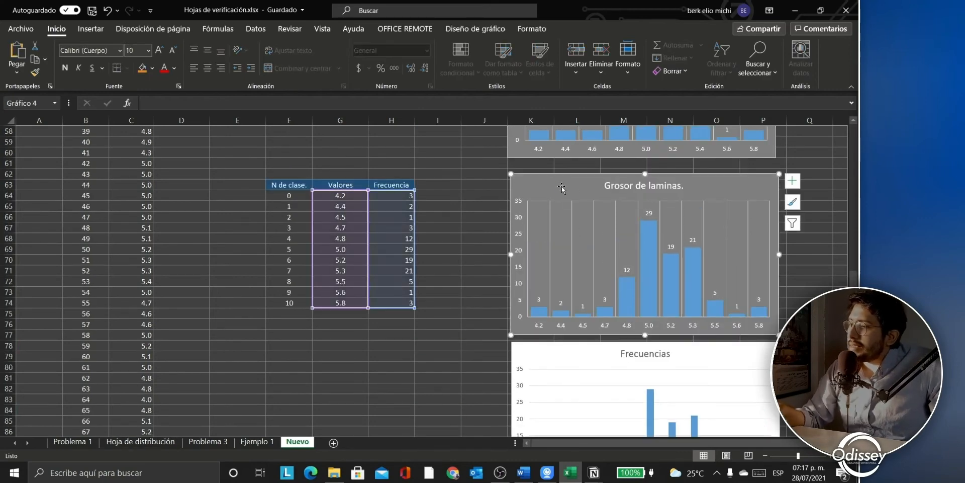
left_click(484, 271)
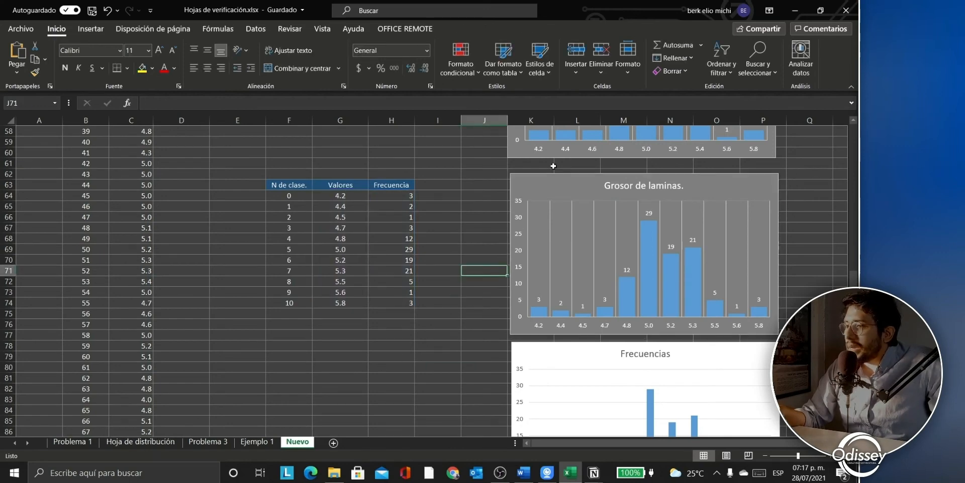
left_click(549, 185)
left_click(442, 317)
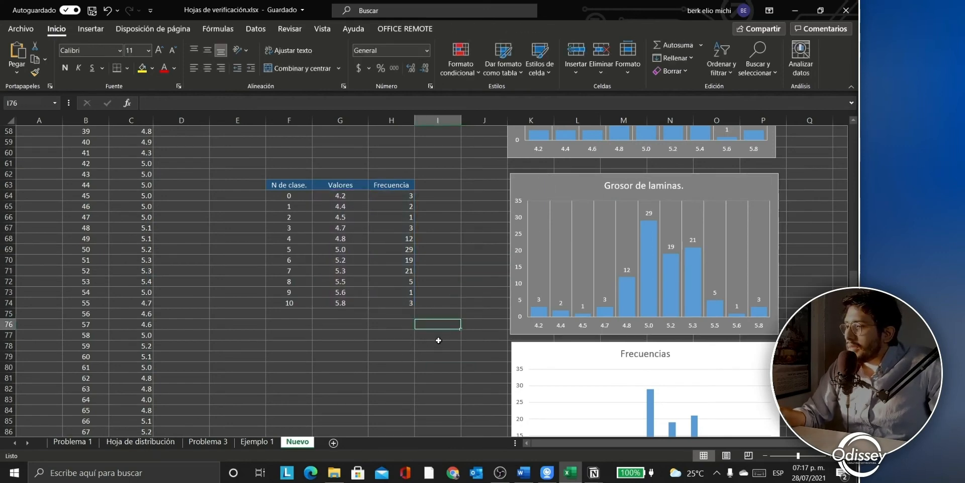
Step: On Hoja de distribución, replace the old histogram with the pasted chart, placed under the header and widened
left_click(162, 445)
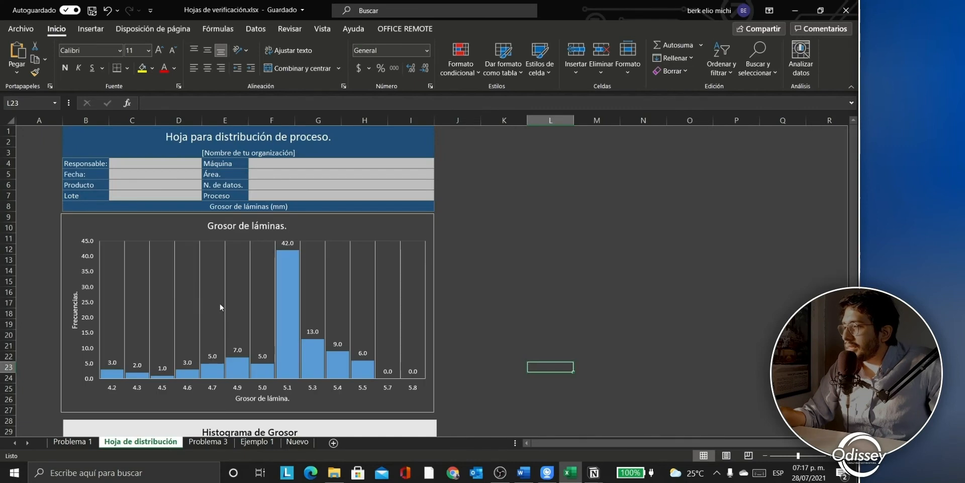
left_click(342, 226)
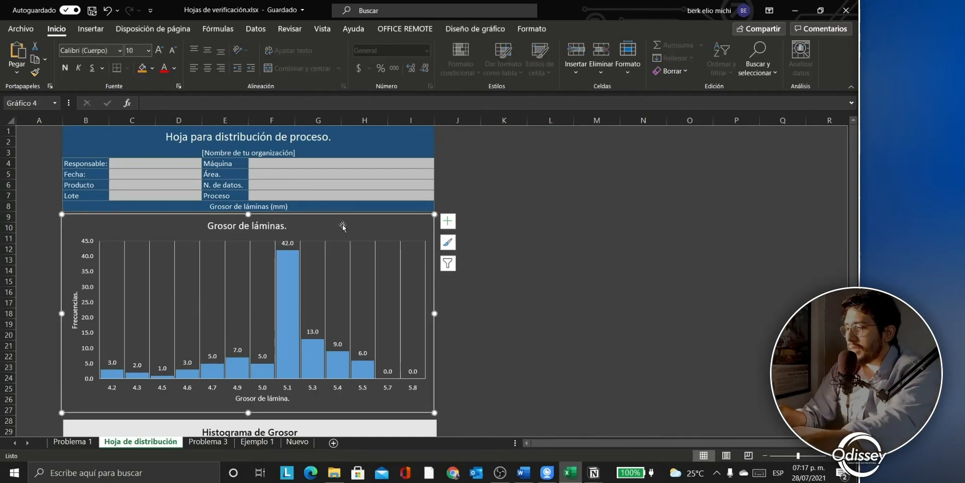
key("Delete")
key("ctrl+v")
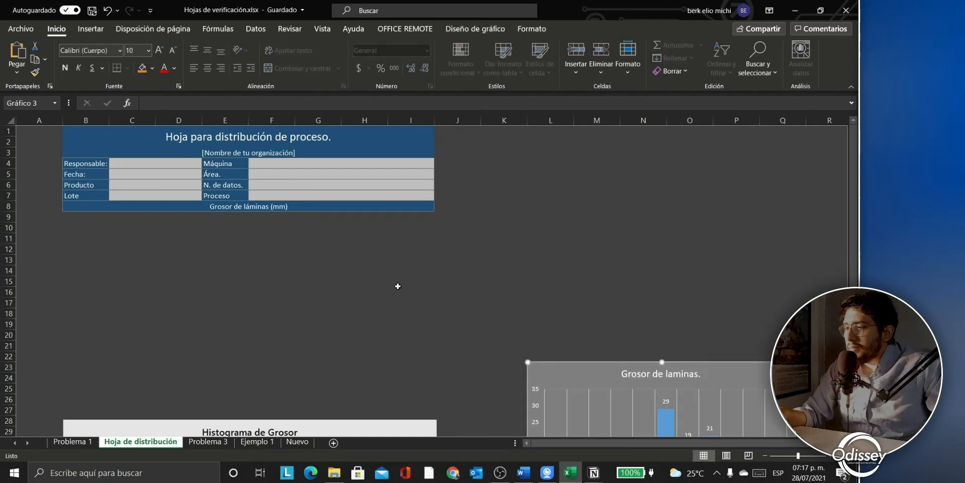
mouse_move(583, 384)
left_mouse_down()
mouse_move(456, 330)
mouse_move(118, 236)
left_mouse_up()
left_click_drag(331, 380, 433, 409)
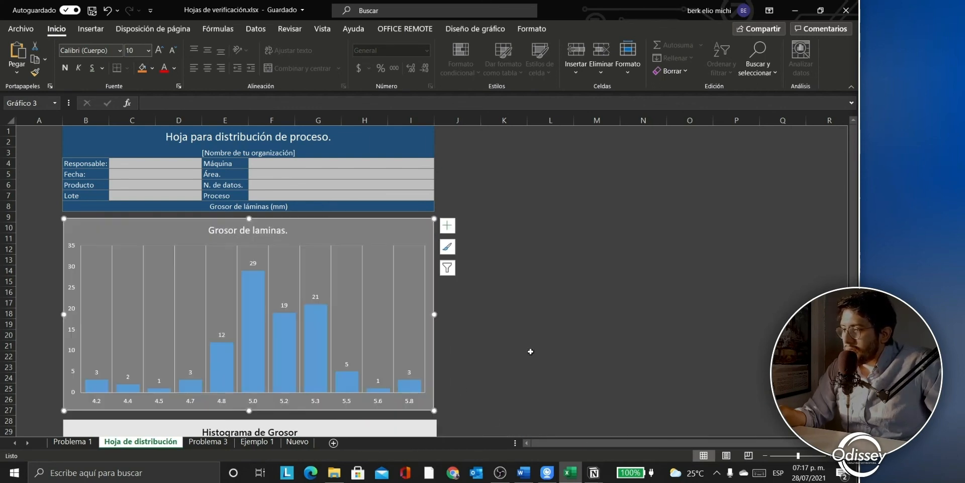
left_click(551, 352)
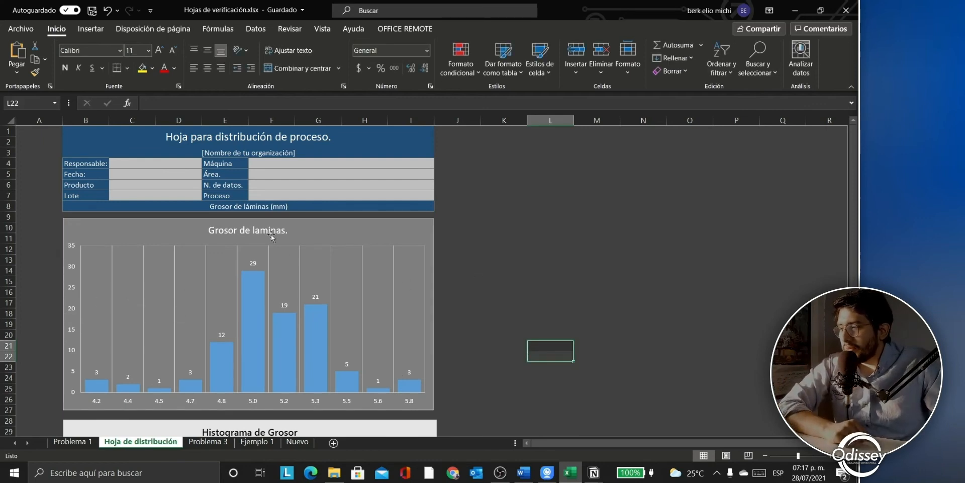
Step: Go over the header fields: Responsable, Fecha, Producto, Lote, Máquina, Área and N. de datos
left_click(103, 165)
left_click(93, 176)
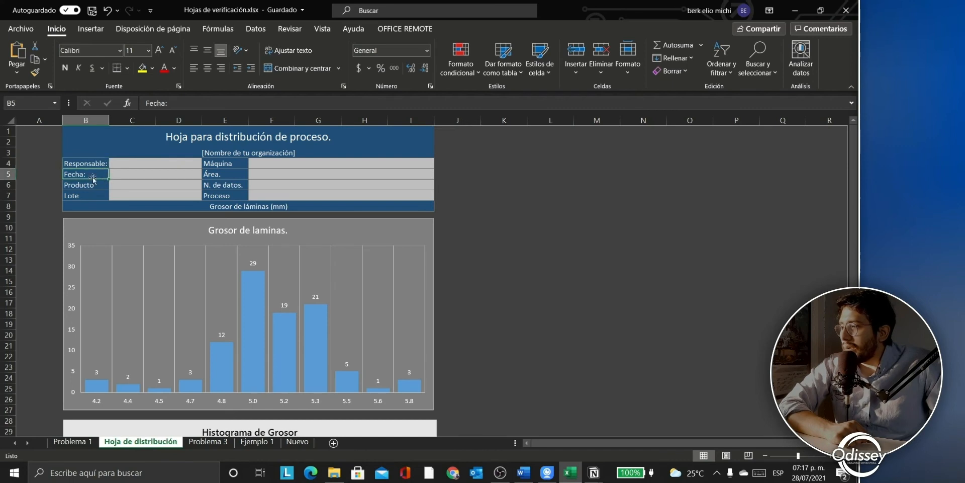
left_click(91, 186)
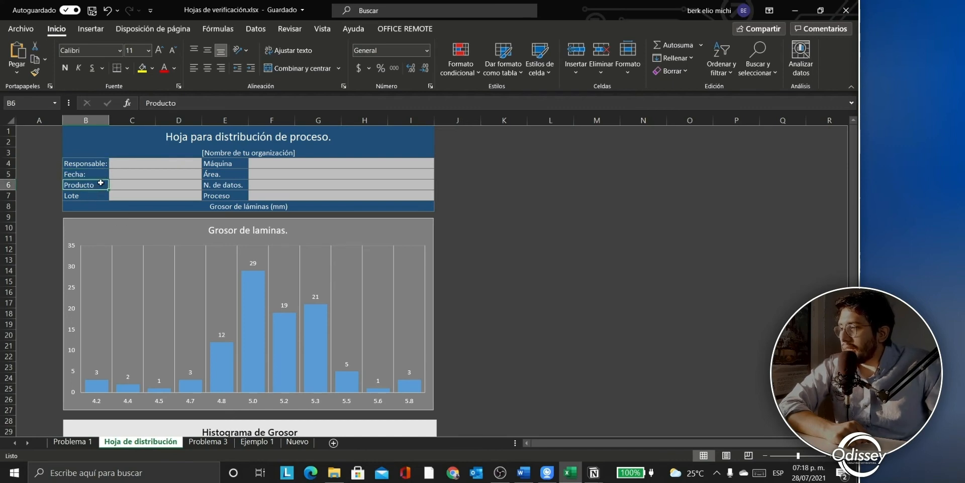
left_click(101, 193)
left_click(234, 163)
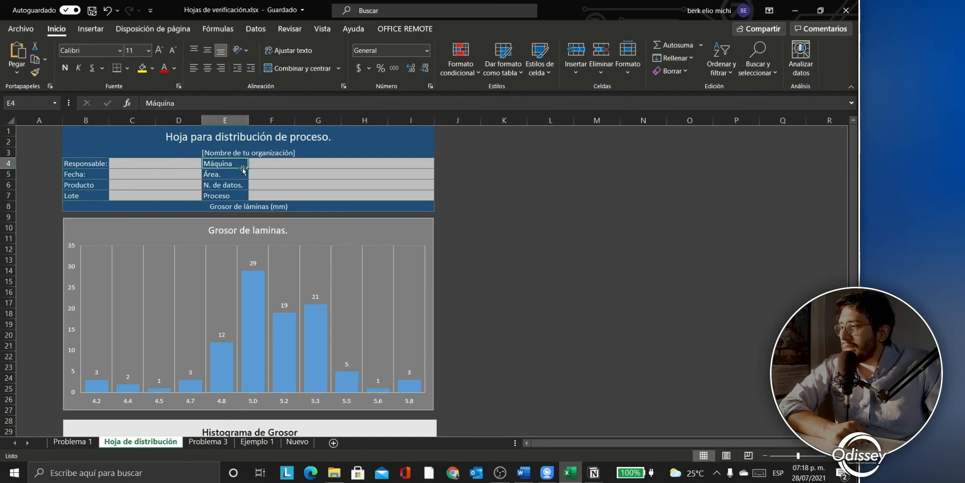
left_click(236, 176)
left_click(239, 184)
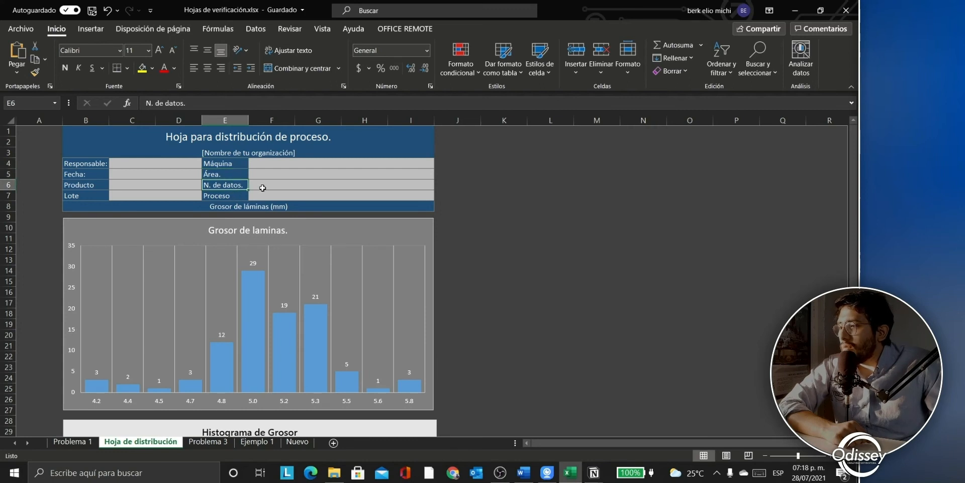
Step: Enter 100 as N. de datos and 'Lámina de asbesto' as the product
left_click(263, 187)
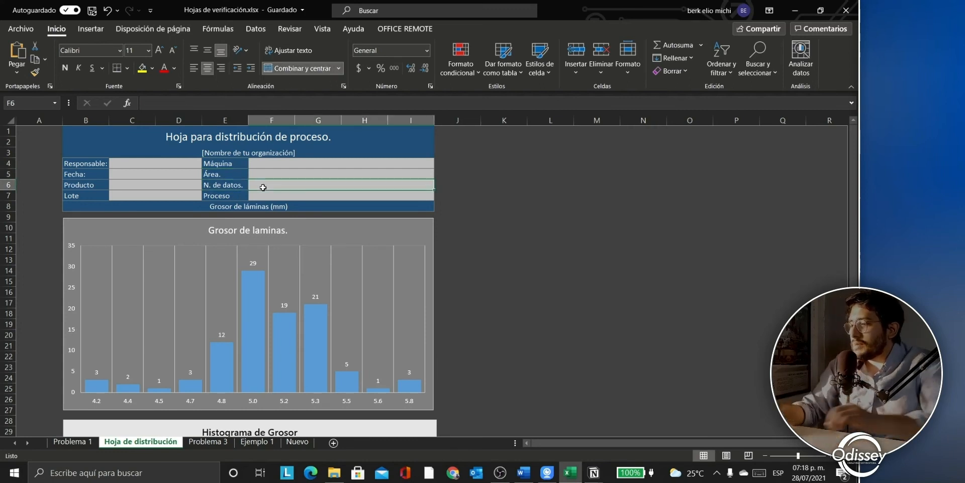
type("100")
key("Left")
key("Left")
key("Left")
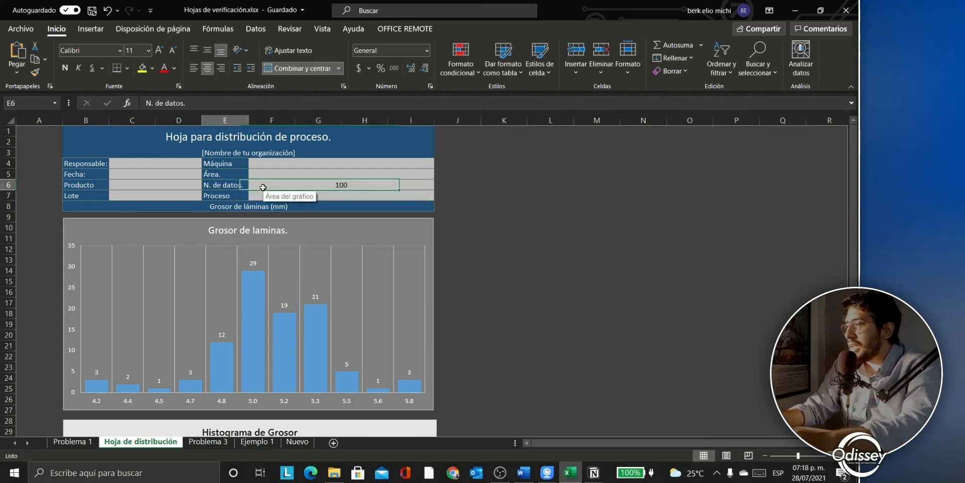
key("Right")
type("Lamina")
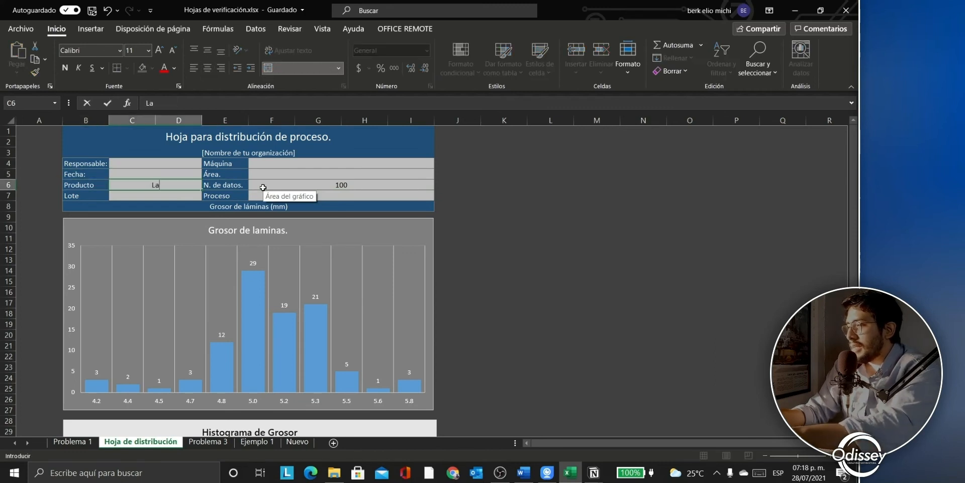
key("BackSpace")
key("BackSpace")
key("BackSpace")
key("BackSpace")
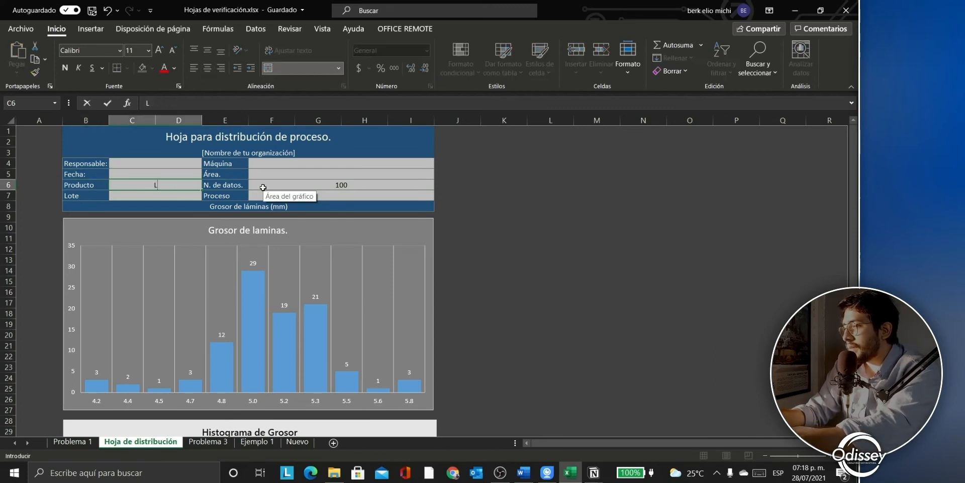
type("ámina de asbesto")
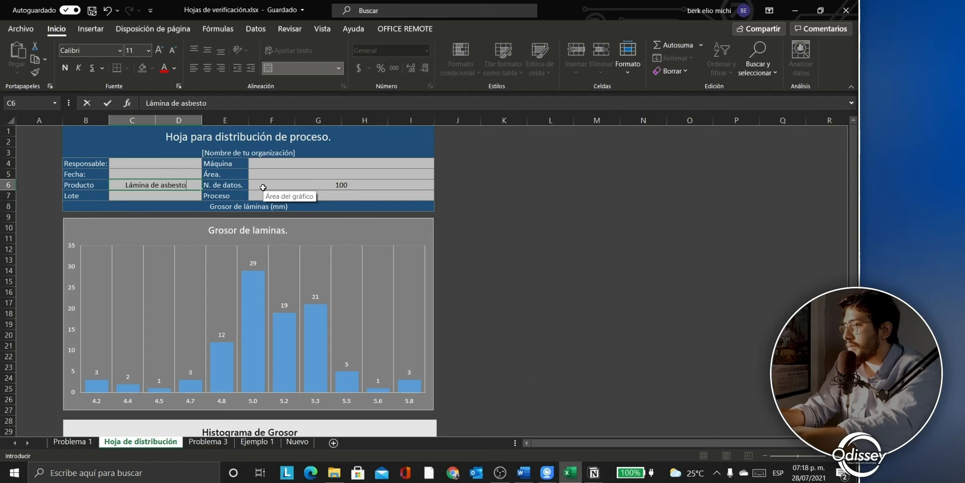
key("Return")
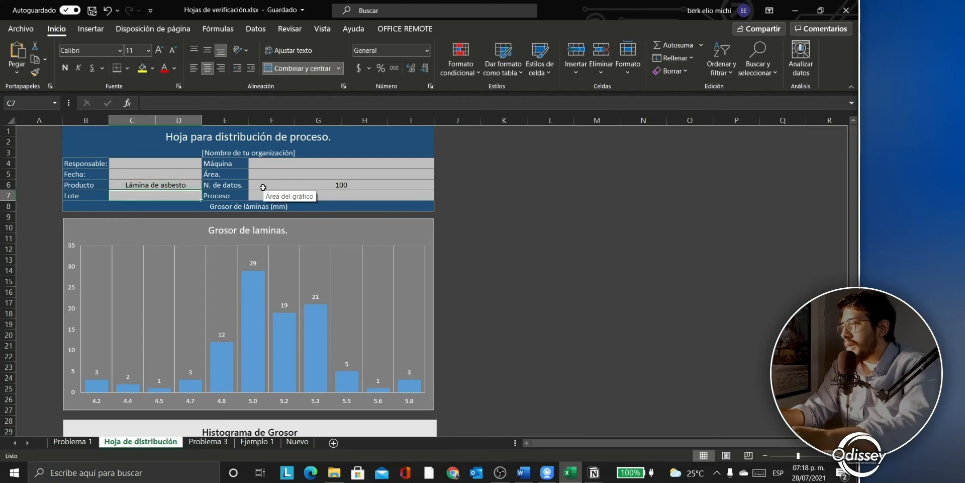
Step: Fill in the responsible person's name and machine B-12
key("Up")
key("Up")
key("Up")
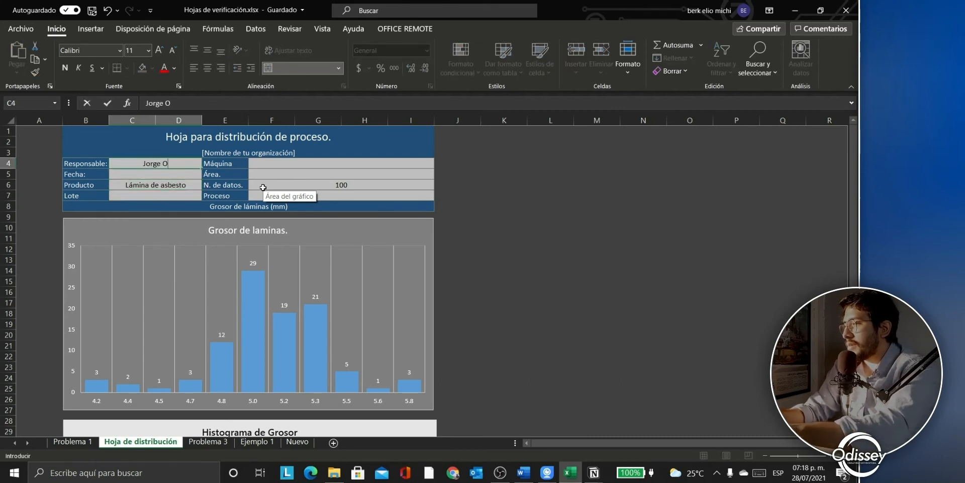
key("Return")
key("Up")
key("Right")
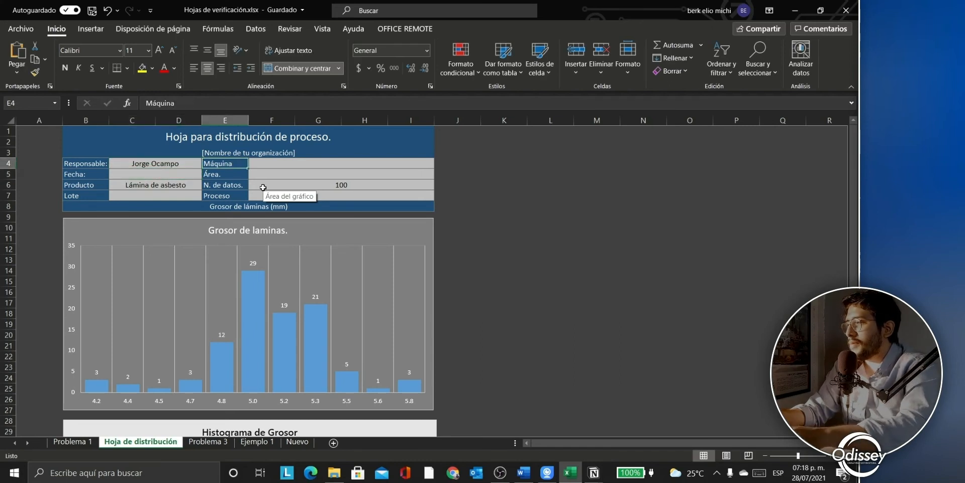
key("Right")
type("B-12")
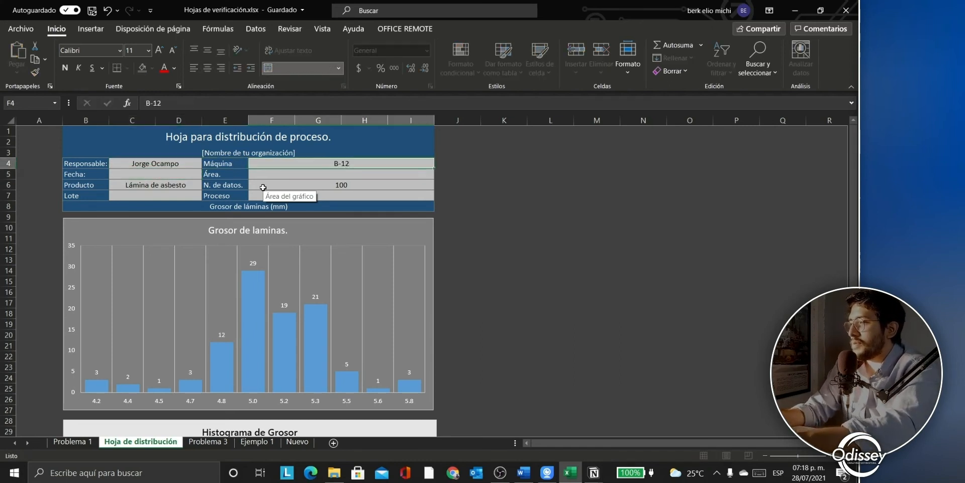
key("Return")
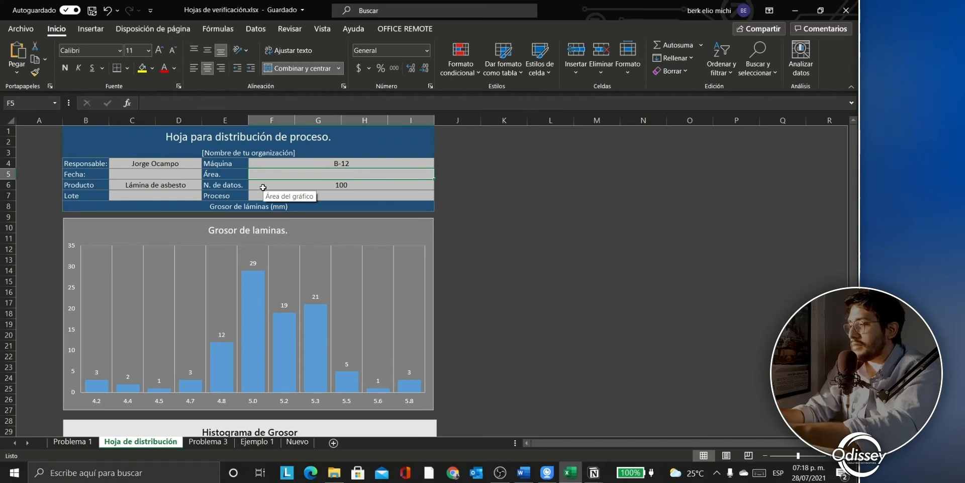
Step: Enter area Maquinado, lot B1 and date 28/07/2021
type("M")
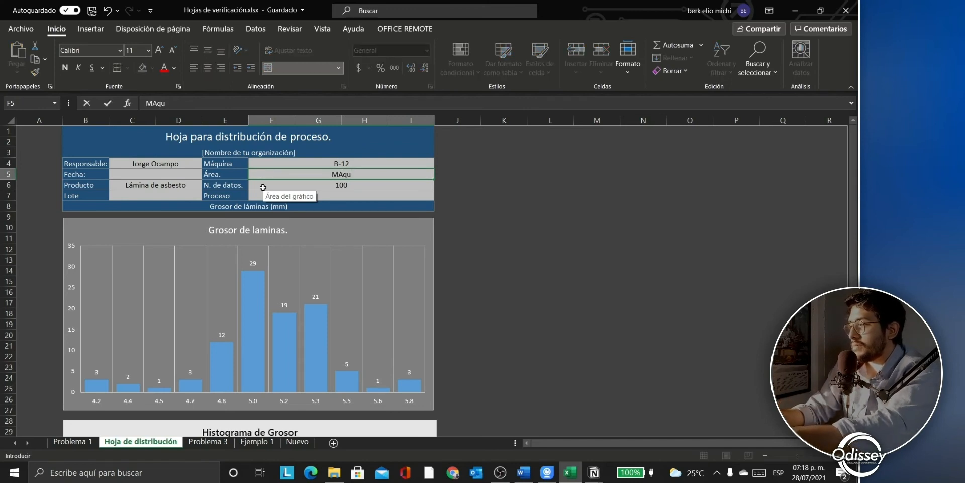
type("aqui")
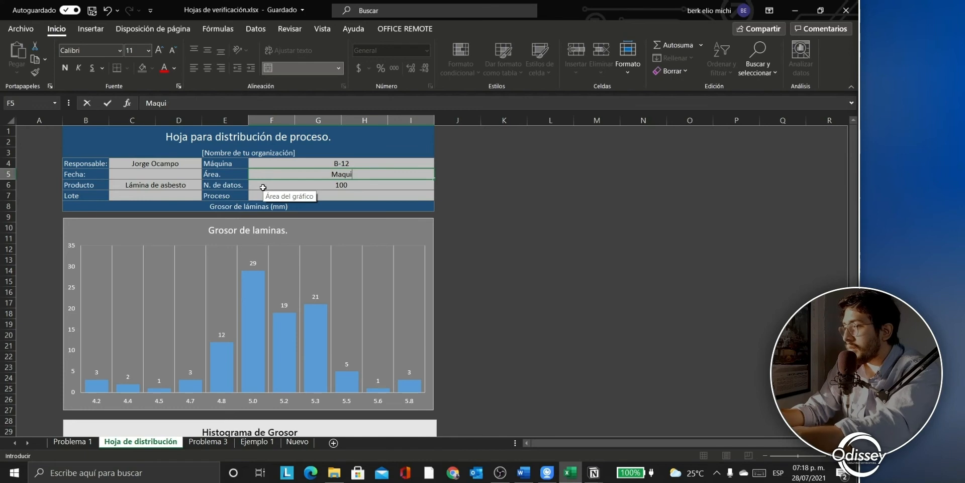
type("nado")
key("Return")
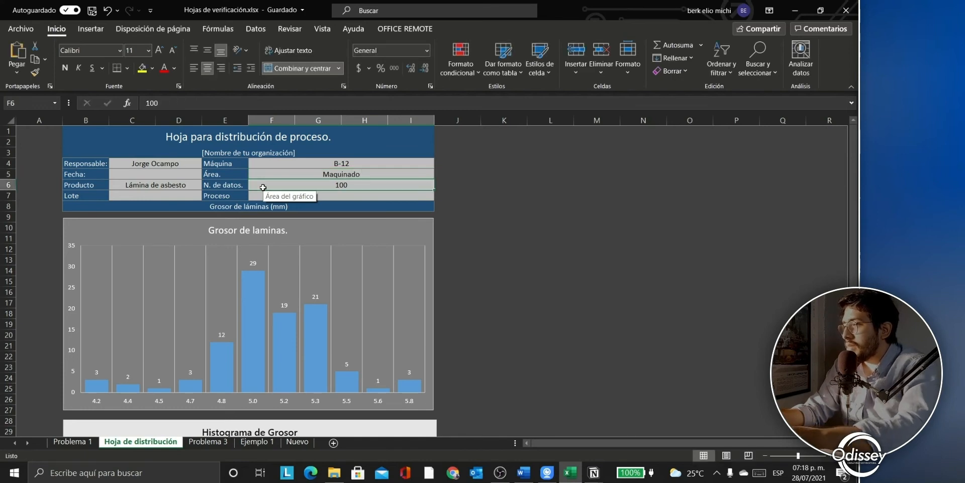
key("Return")
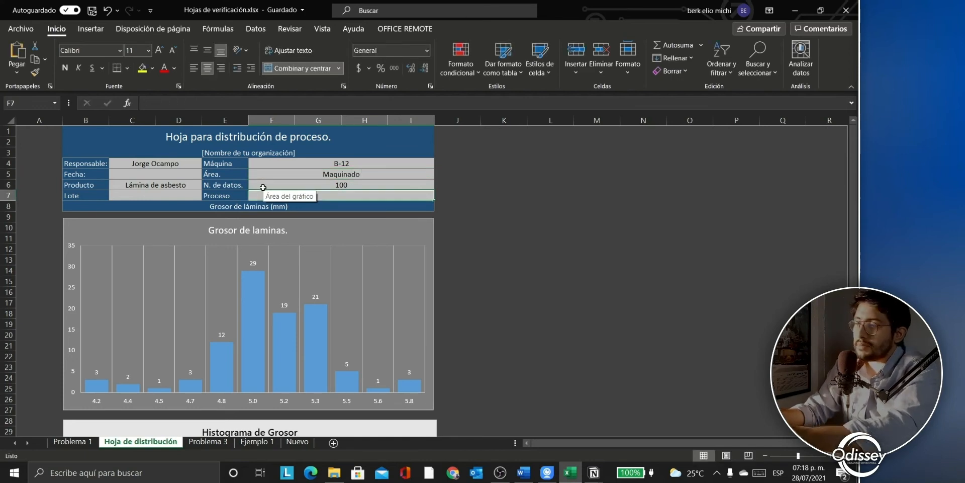
key("Left")
key("Left")
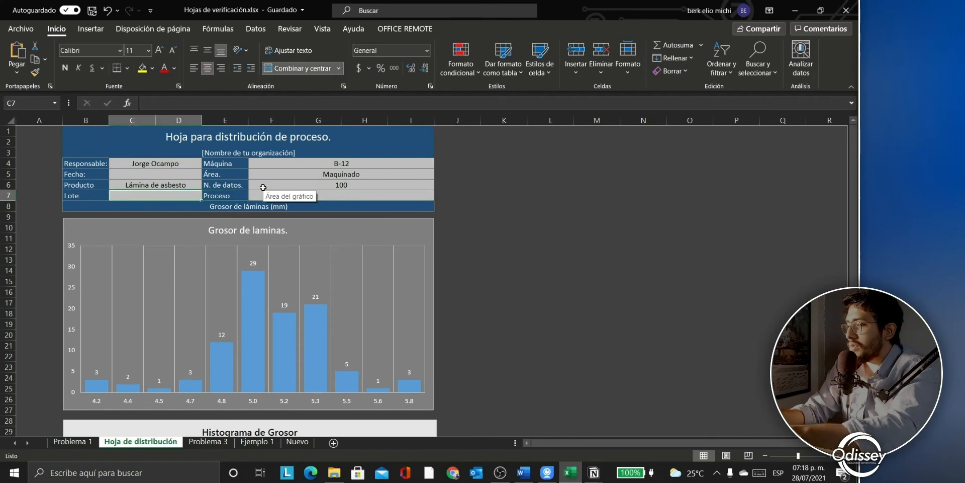
type("B")
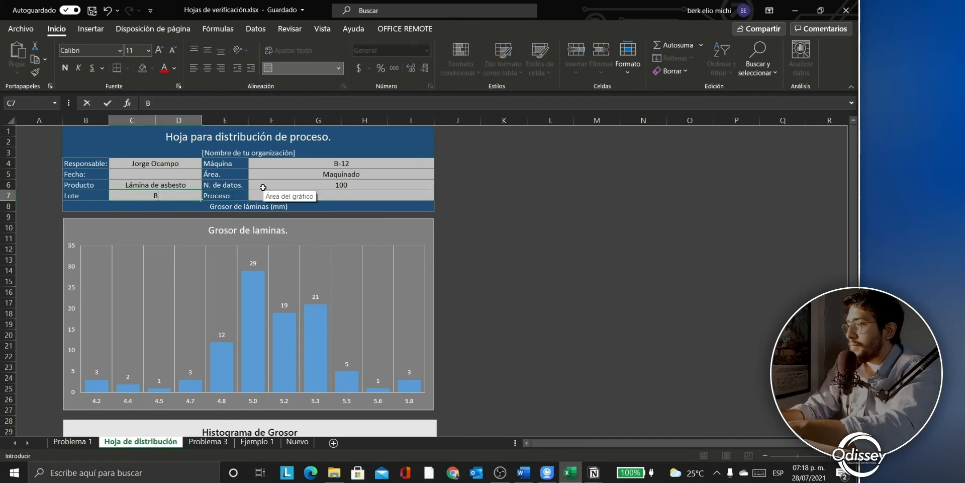
type("1")
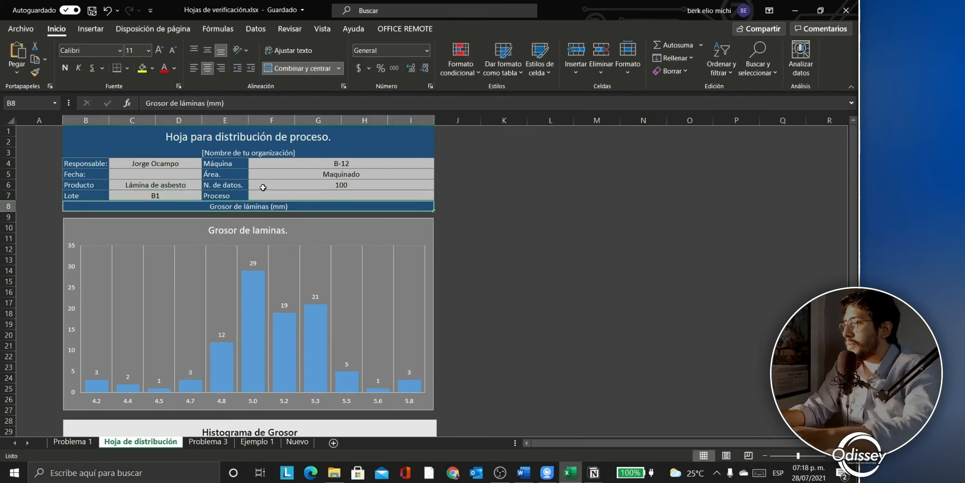
key("Up")
key("Up")
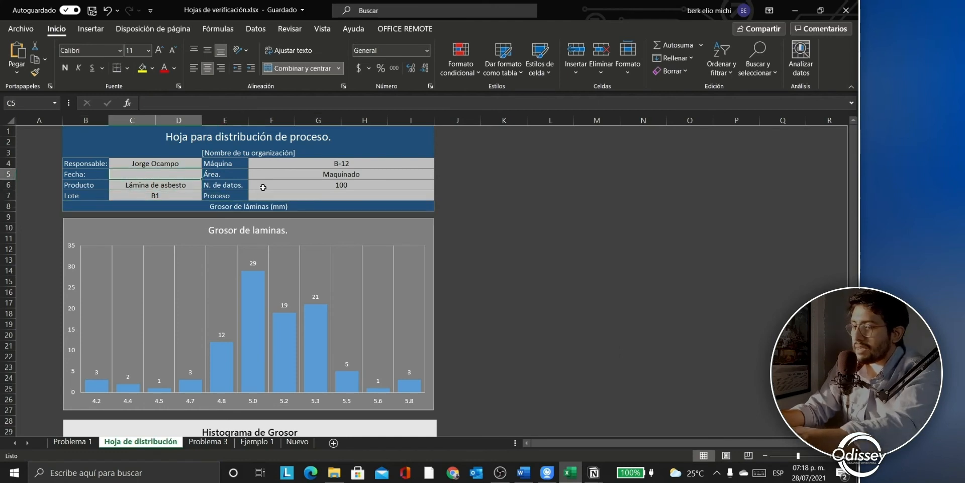
type("2")
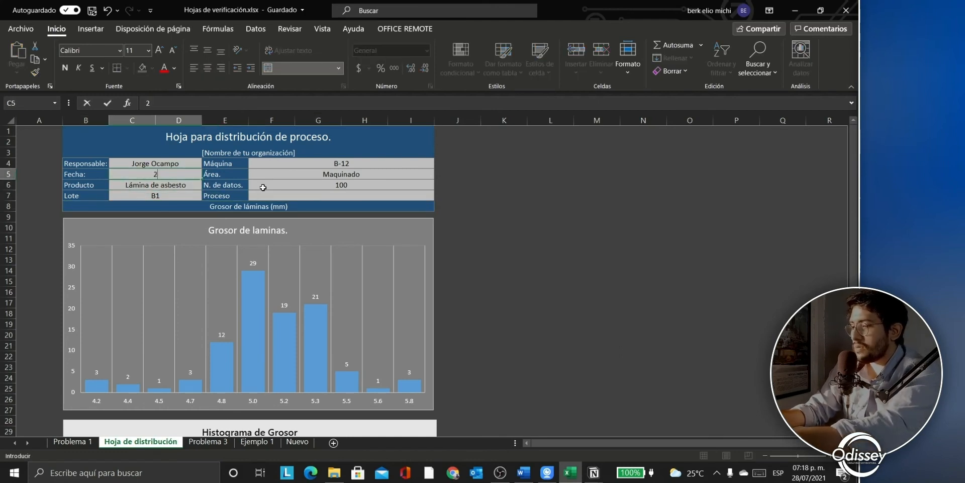
type("8/07")
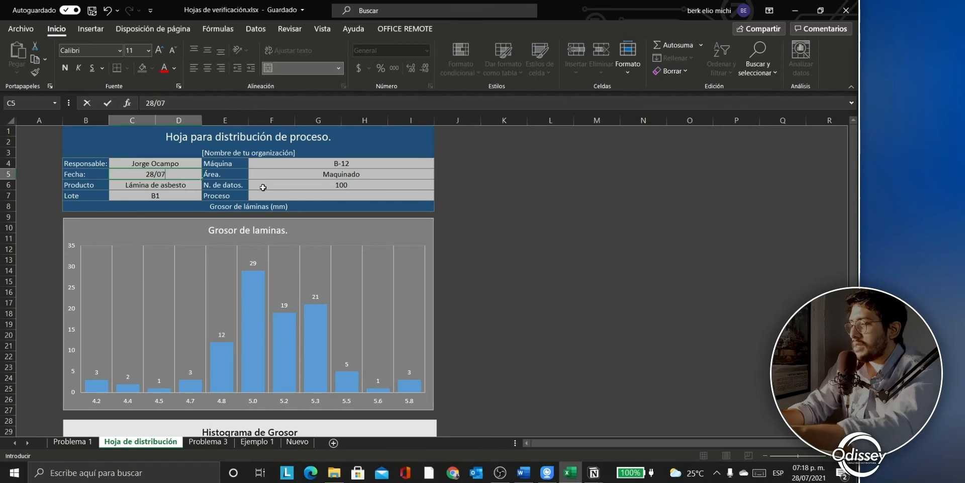
type("/20")
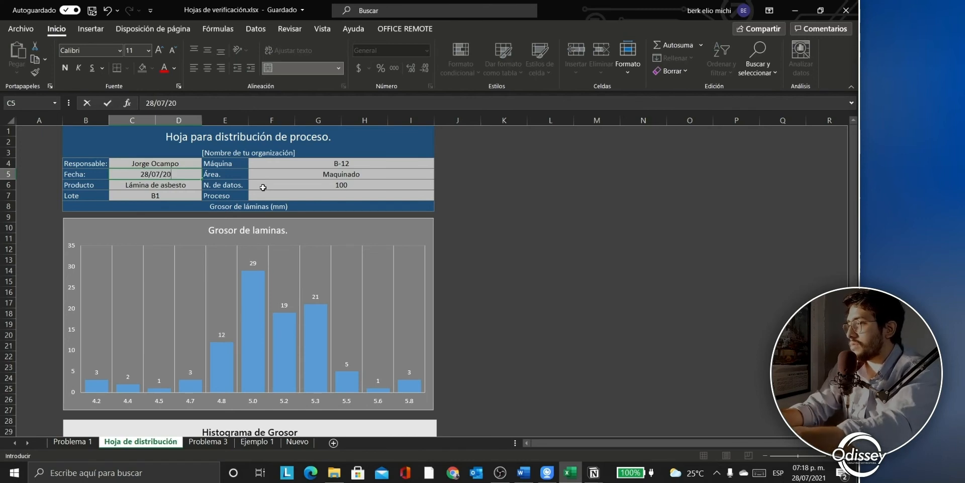
type("21")
key("Return")
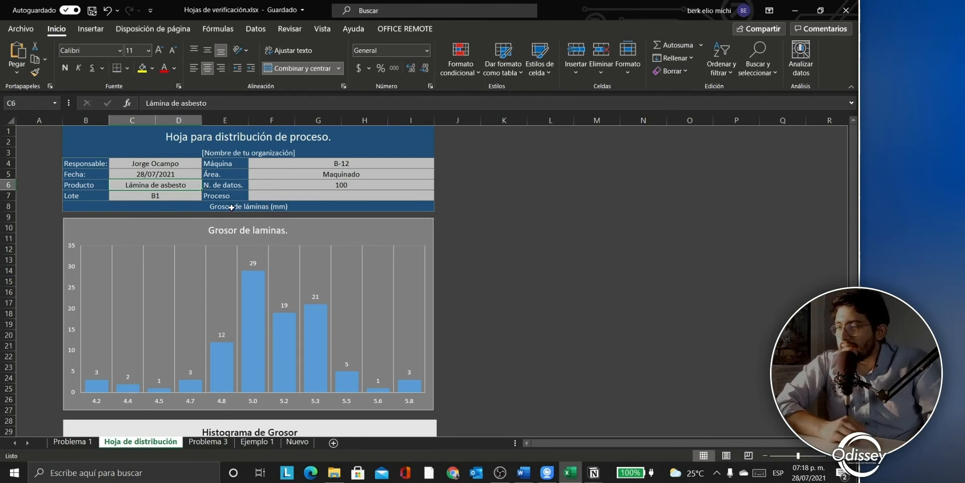
scroll(231, 206, "down", 3)
scroll(232, 206, "up", 3)
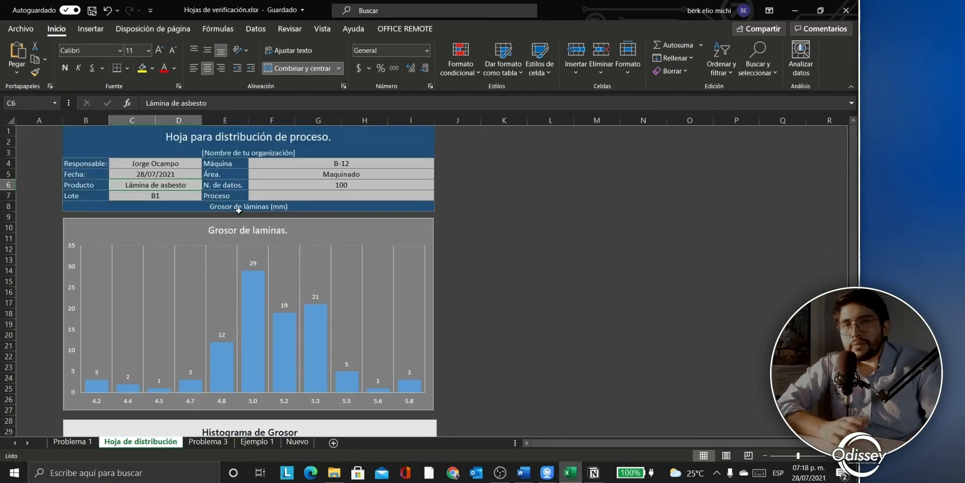
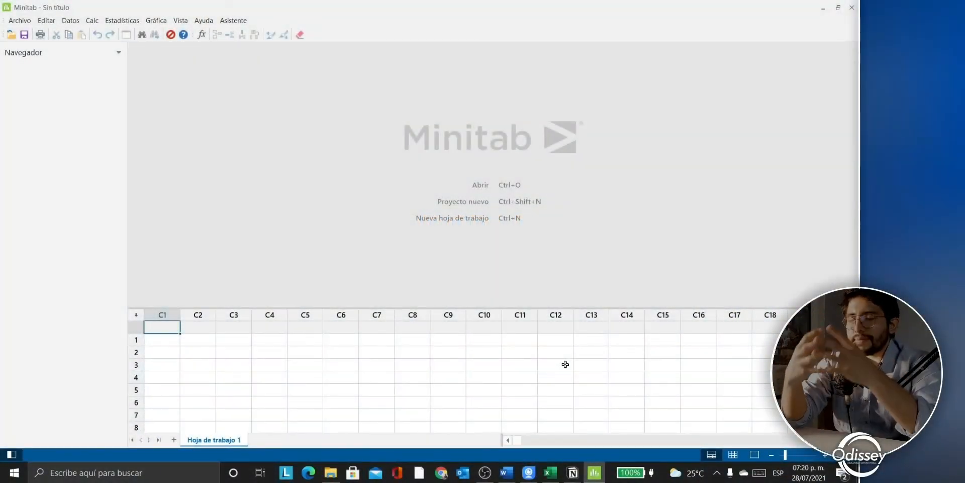
Step: Copy the 100 Grosor values (C20:C119) from Excel's Nuevo sheet and return to the empty Minitab worksheet
left_click(220, 352)
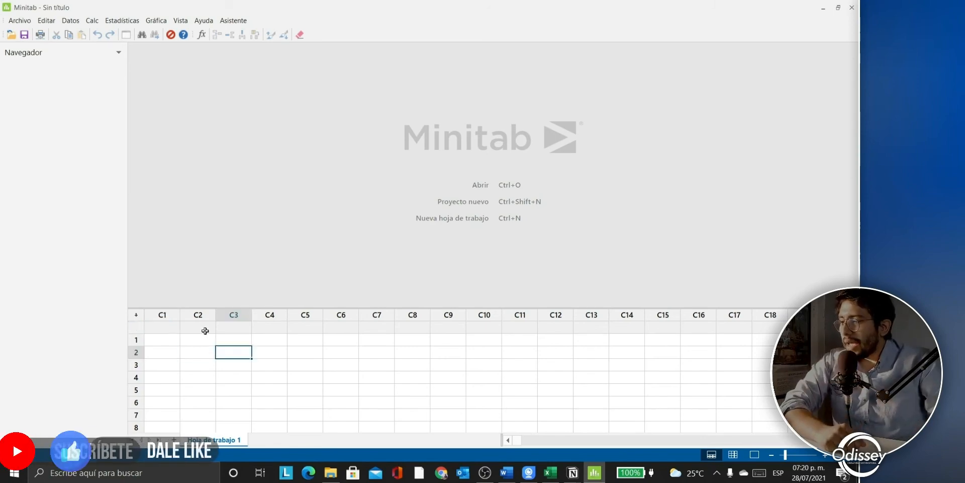
left_click(199, 339)
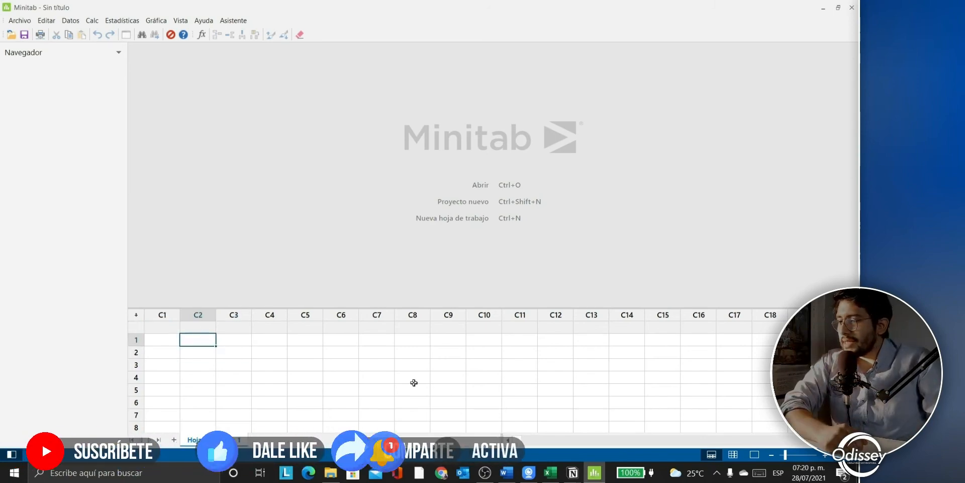
left_click(551, 472)
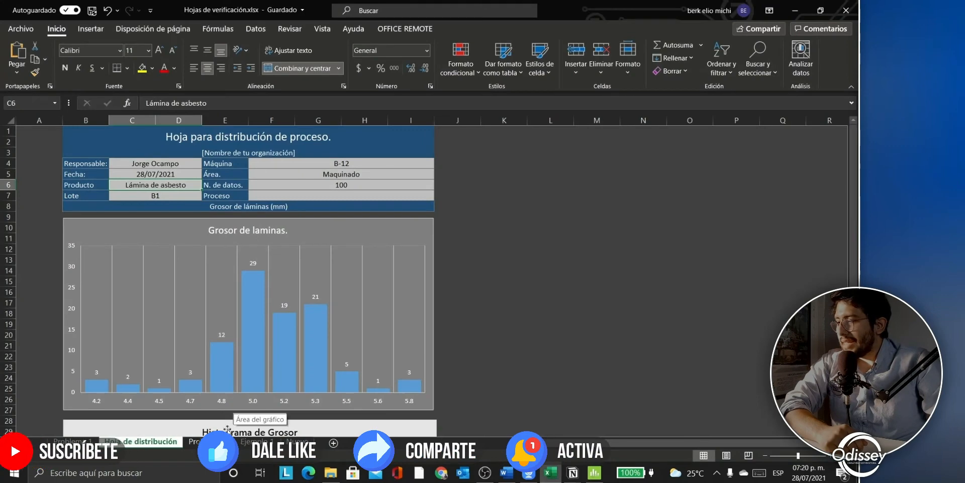
left_click(257, 441)
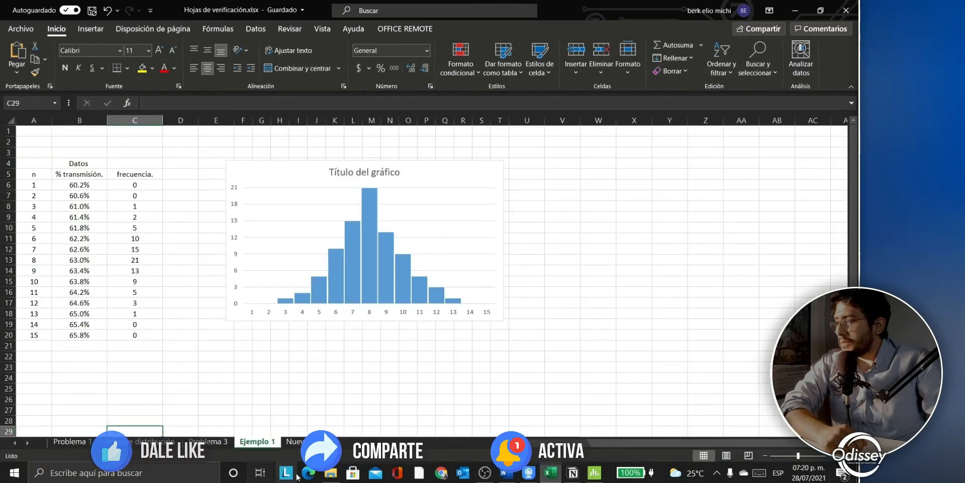
left_click(297, 441)
scroll(125, 277, "up", 13)
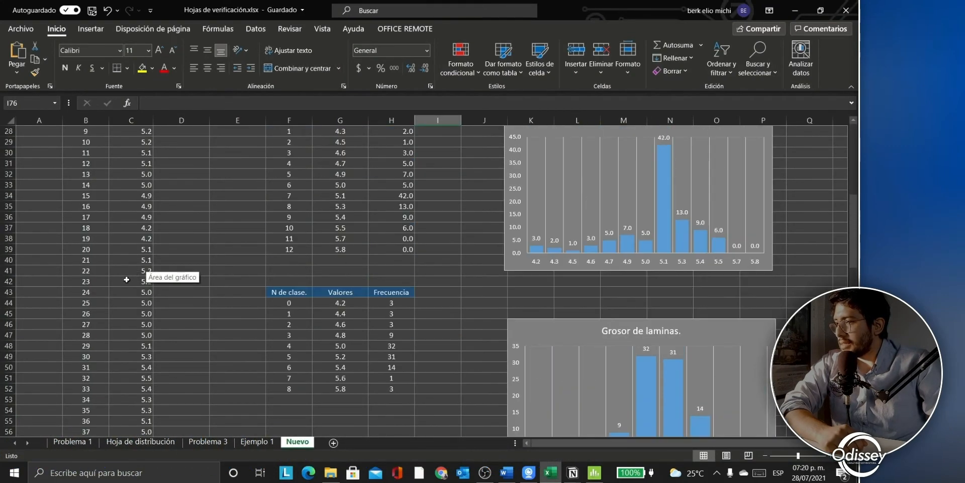
scroll(124, 277, "up", 1)
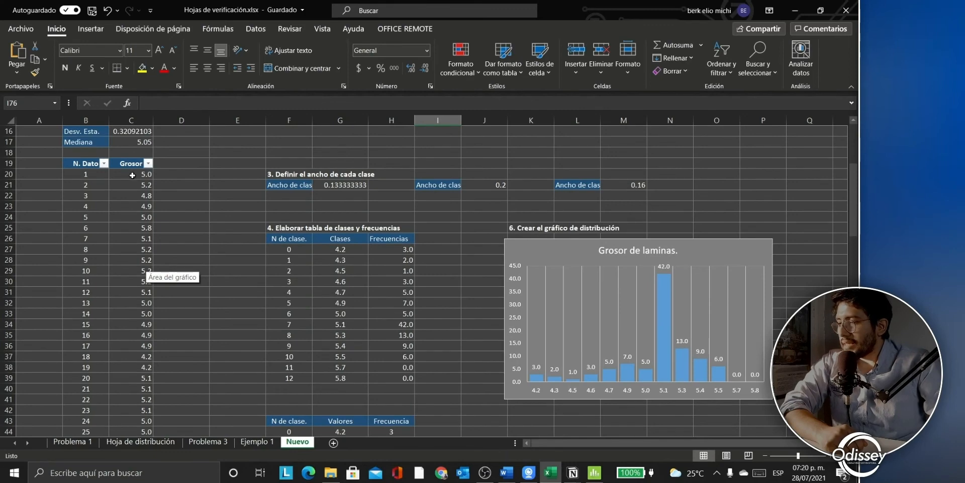
left_click_drag(131, 179, 135, 390)
key("ctrl+c")
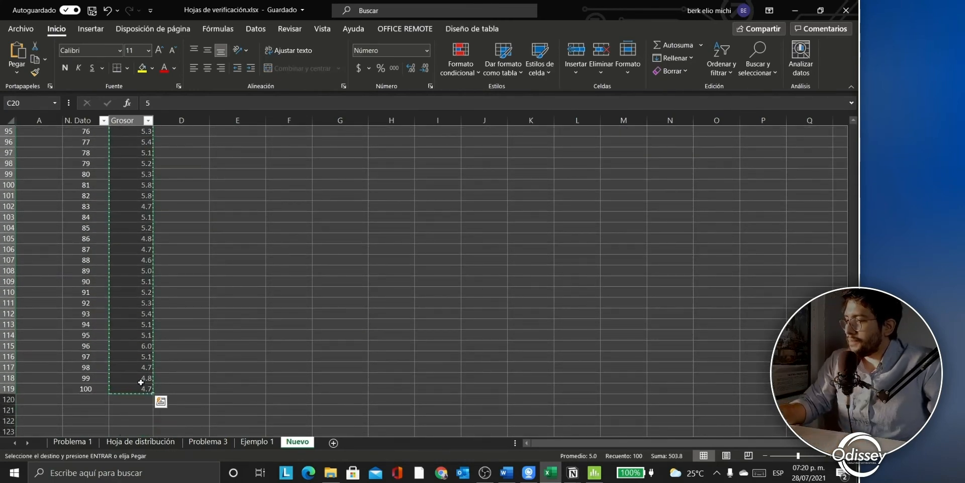
left_click(594, 475)
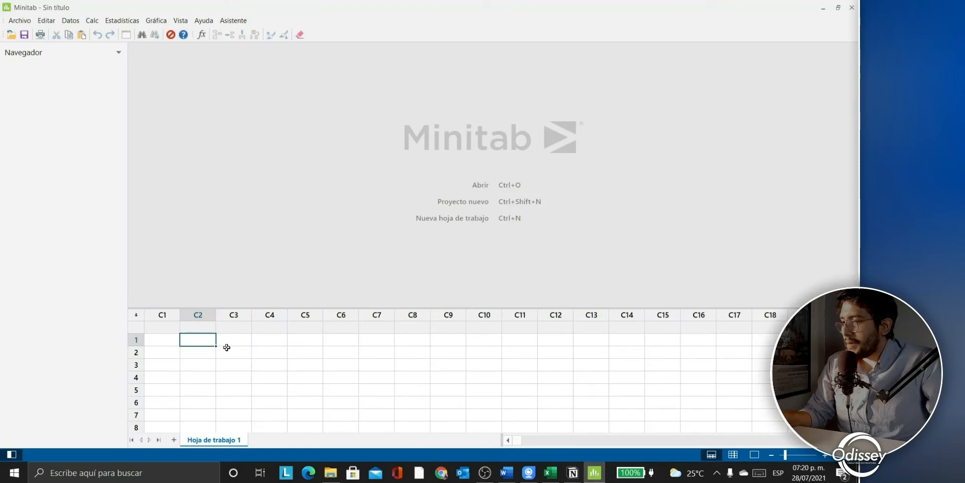
Step: Name column C2 'Grosor' and paste the thickness values into it
left_click(205, 328)
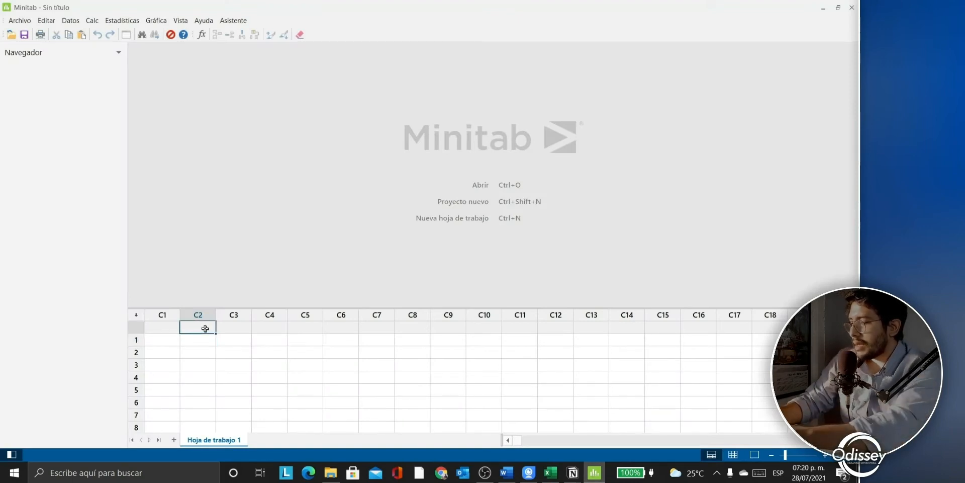
type("Gre")
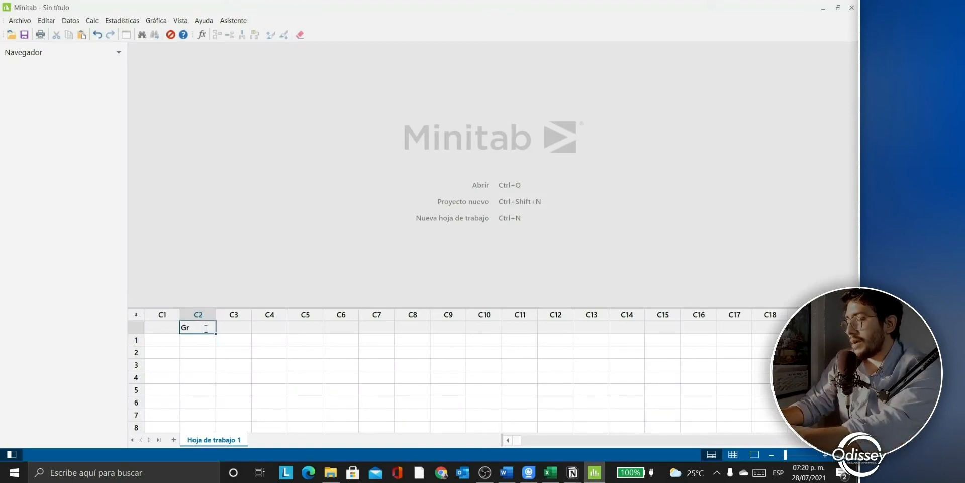
key("Return")
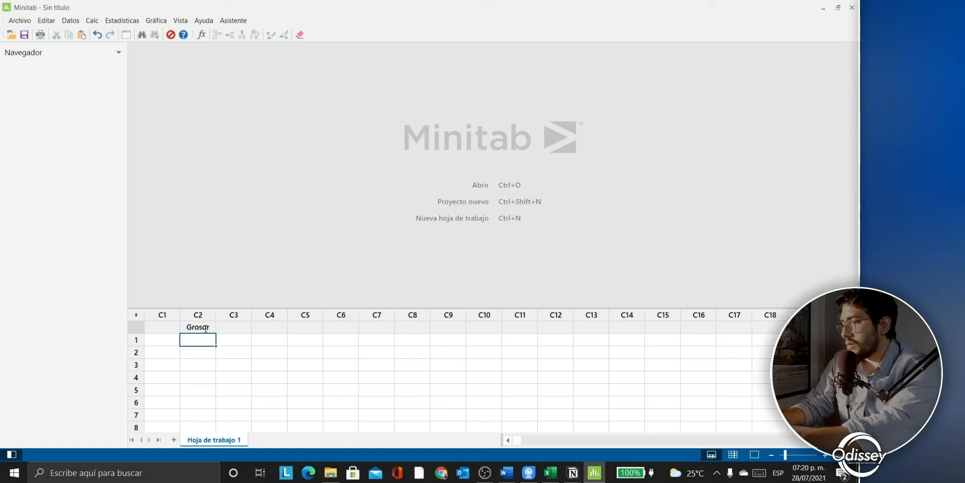
key("ctrl+v")
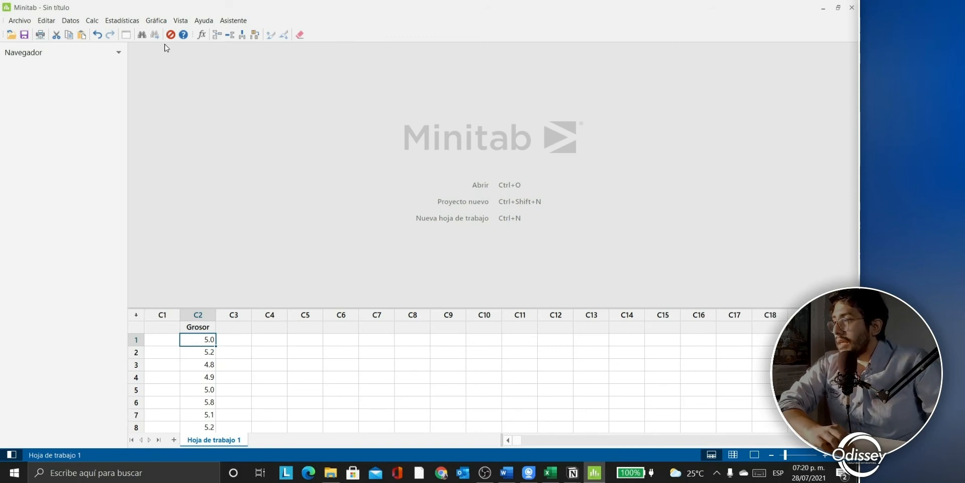
Step: Create a simple histogram with Grosor as the graph variable
left_click(159, 21)
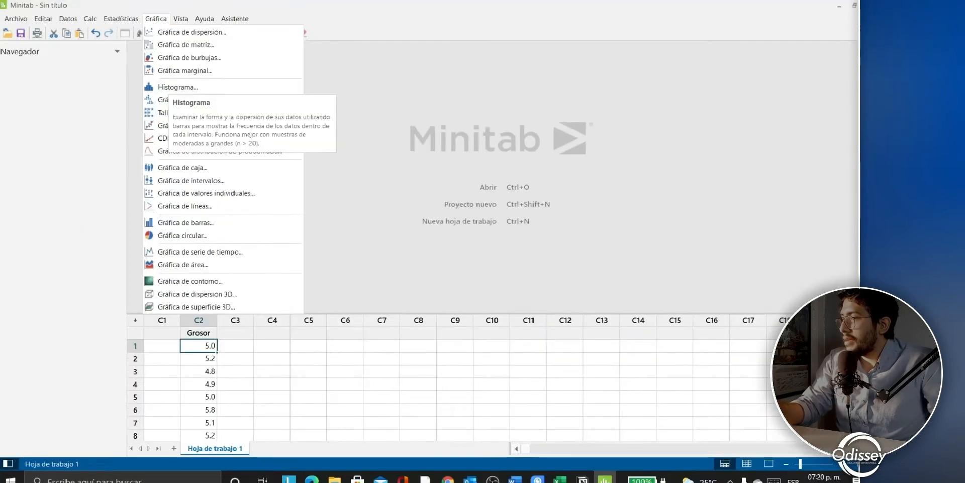
left_click(169, 88)
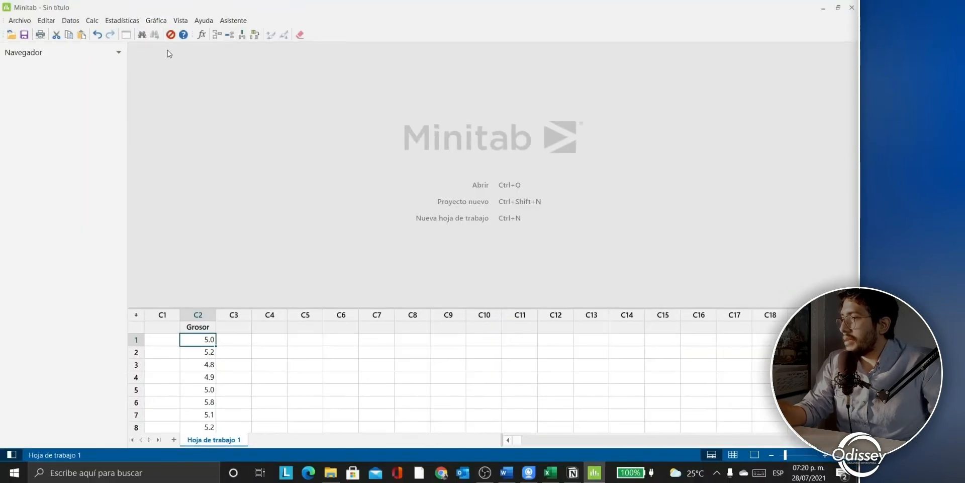
left_click(404, 202)
left_click(372, 206)
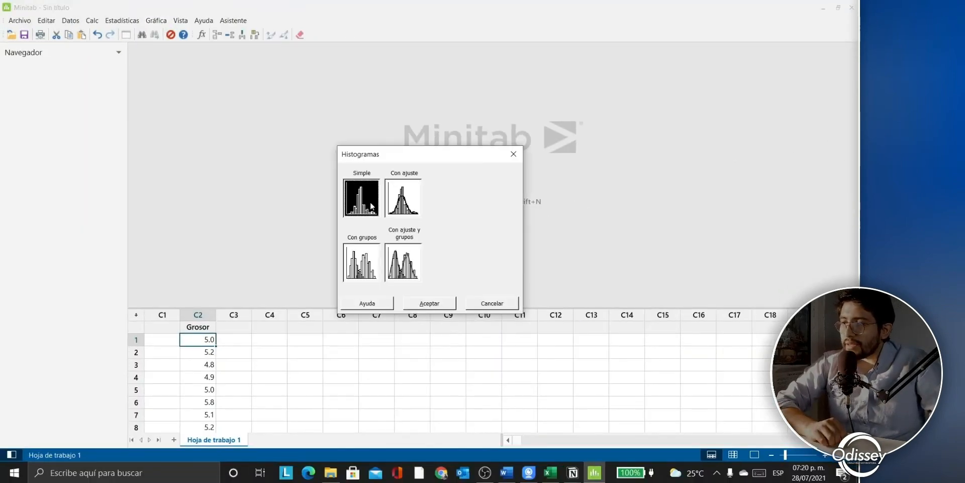
left_click(413, 197)
left_click(359, 212)
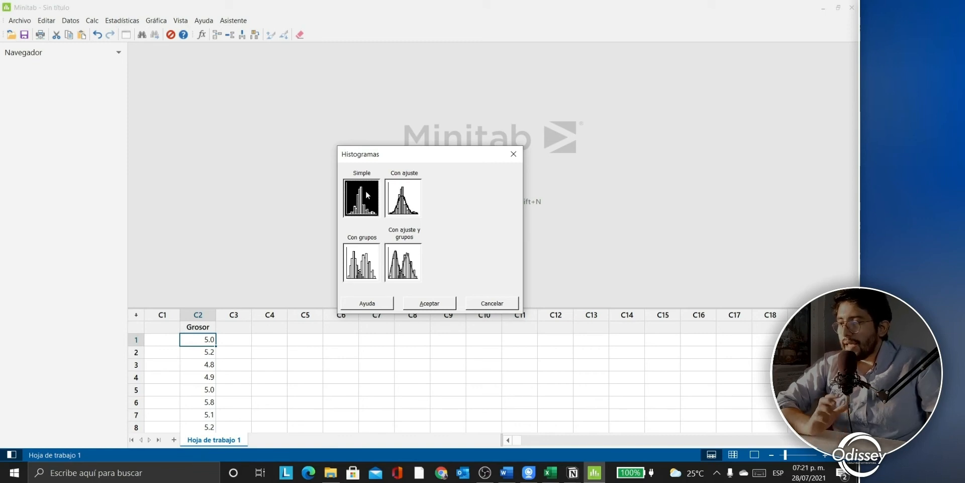
left_click(423, 303)
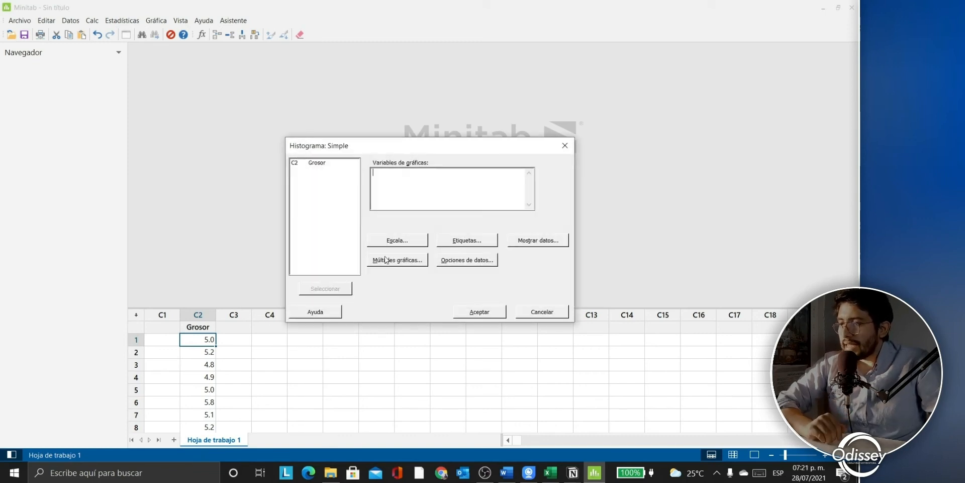
left_click(328, 165)
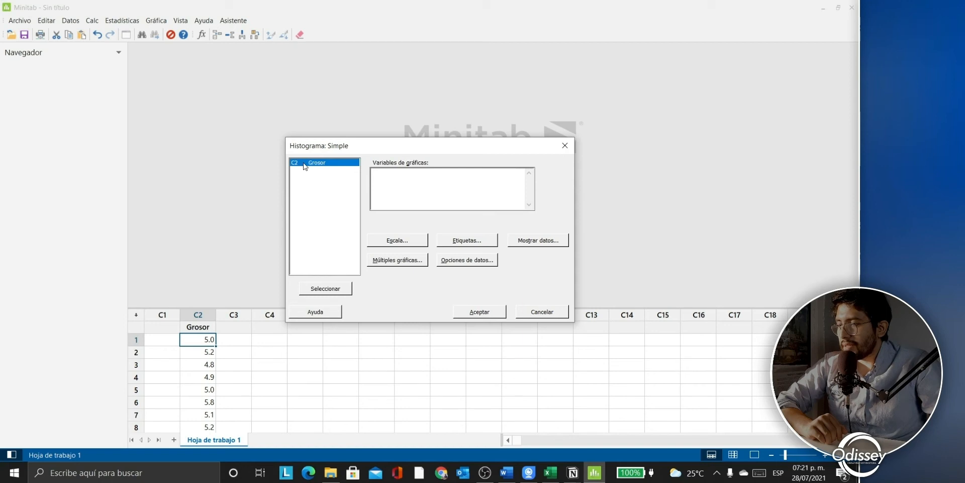
left_click(342, 288)
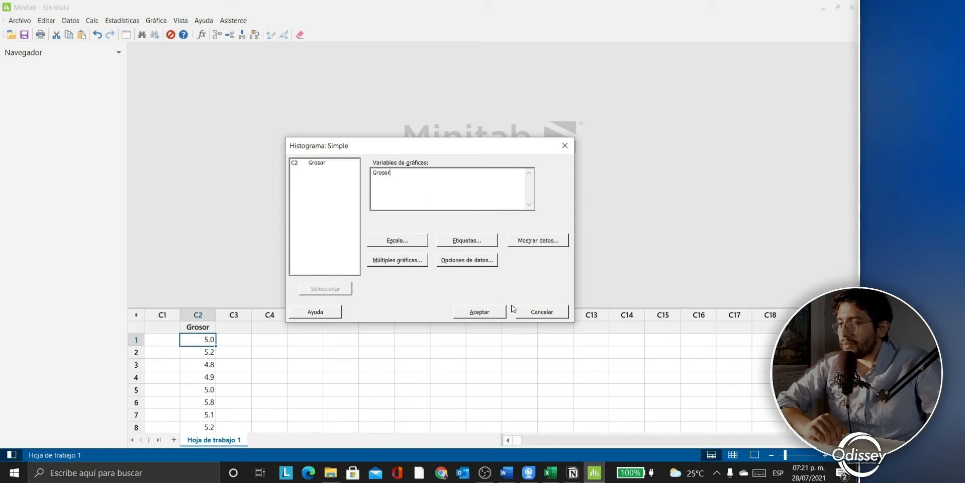
left_click(480, 311)
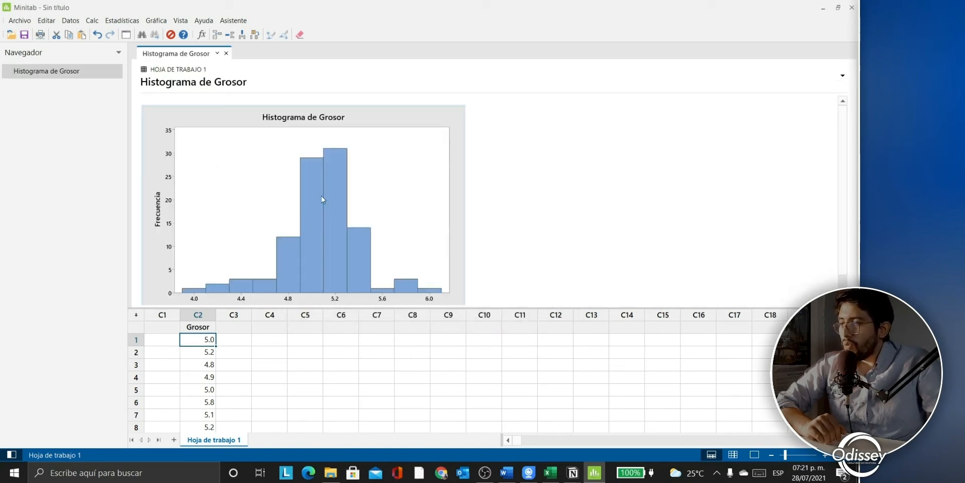
Step: Open the Grosor histogram in Editar gráfica and bring up the X-scale options
scroll(325, 199, "down", 2)
mouse_move(332, 244)
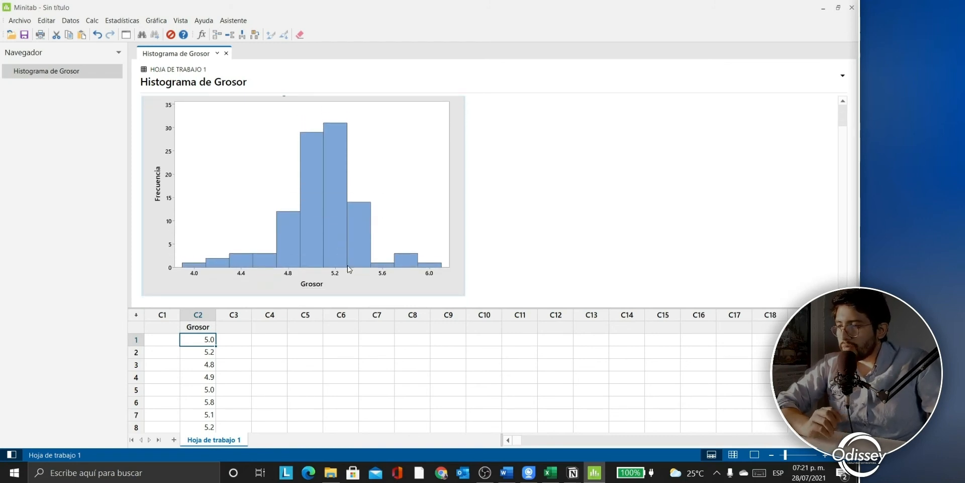
right_click(334, 274)
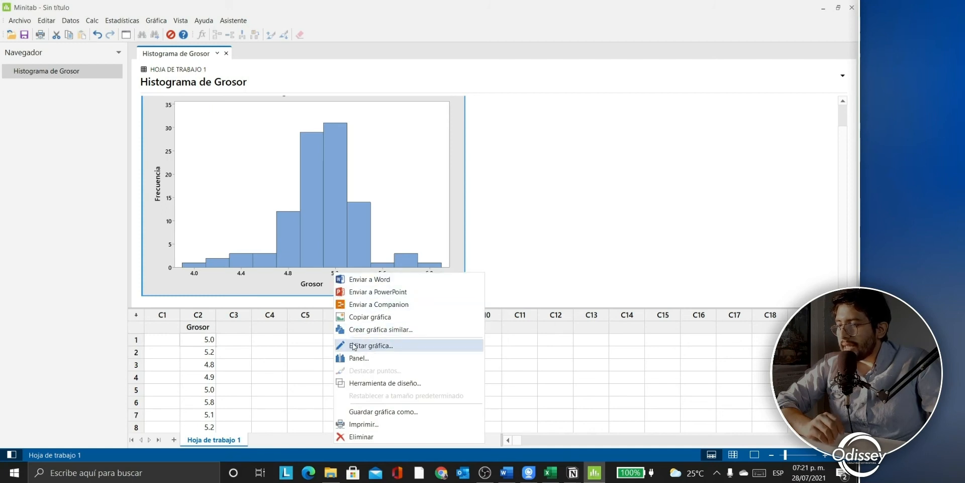
left_click(354, 346)
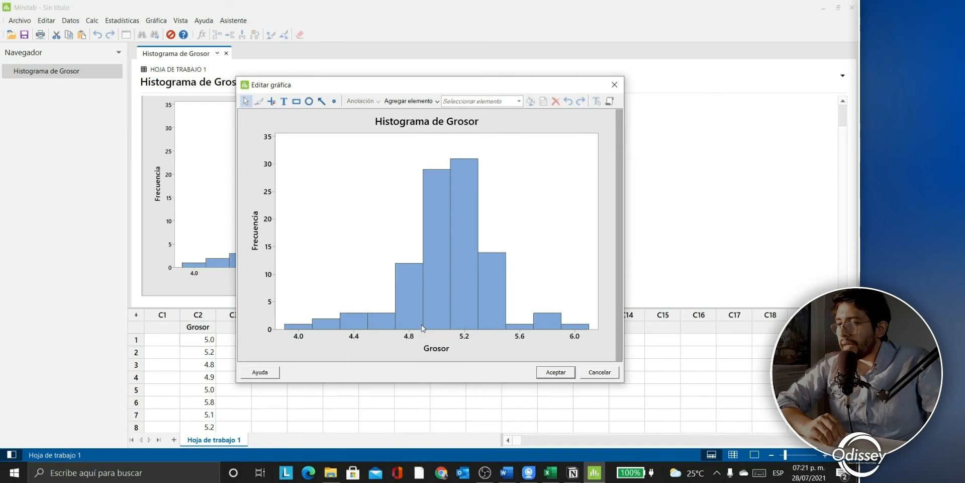
right_click(410, 338)
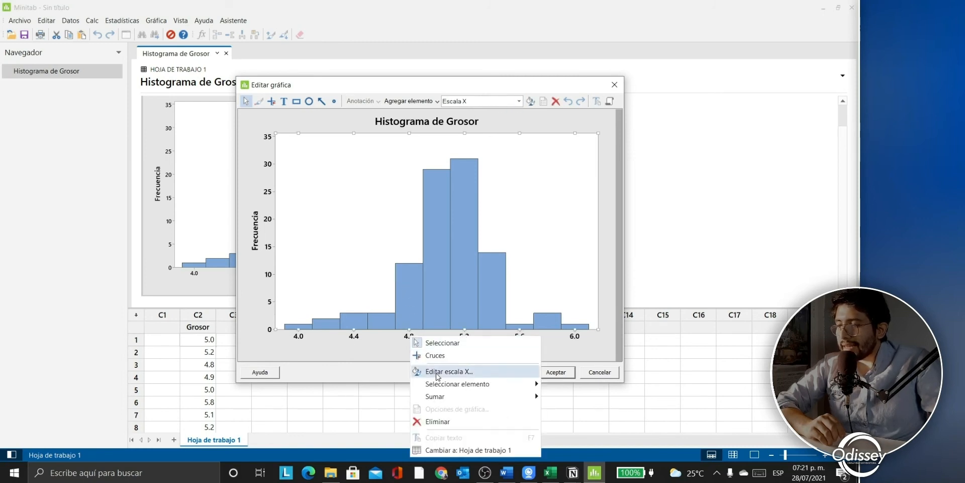
Step: In the X-scale binning settings, switch to cutpoint positions and begin entering 4.2:5.8
left_click(436, 372)
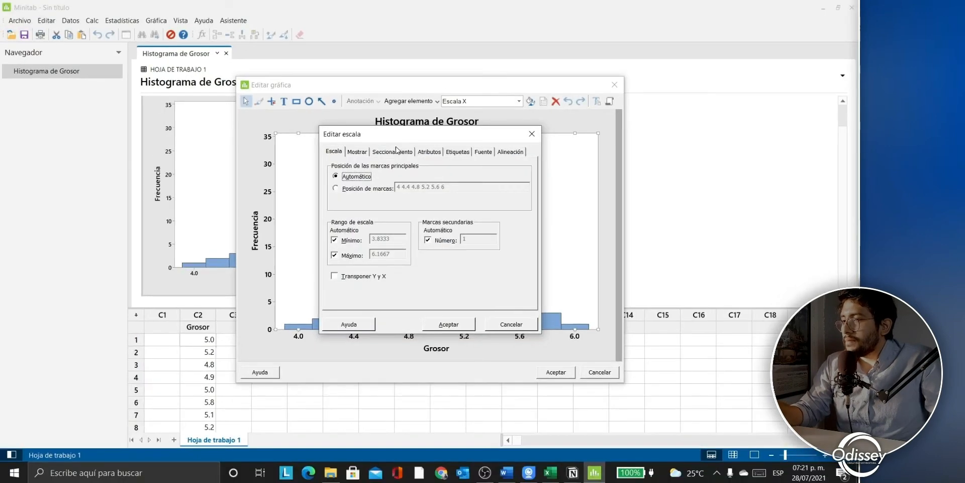
left_click(398, 152)
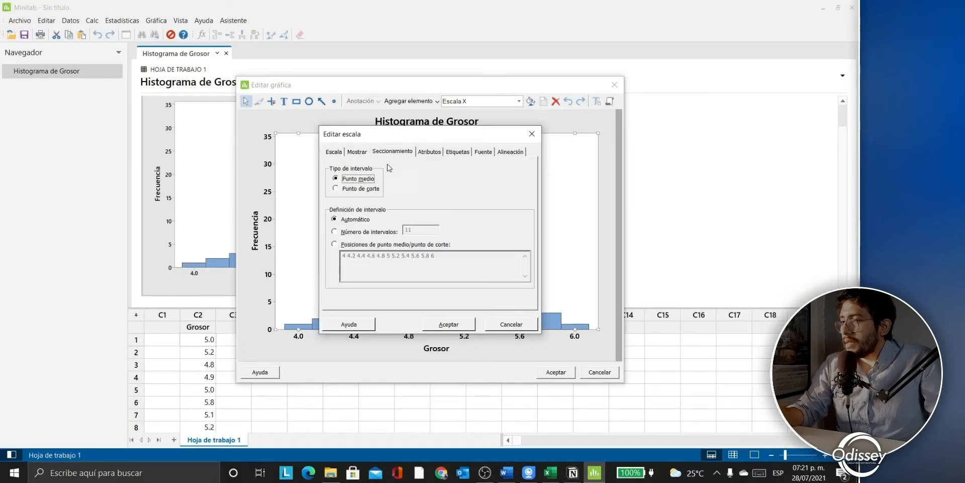
left_click(335, 188)
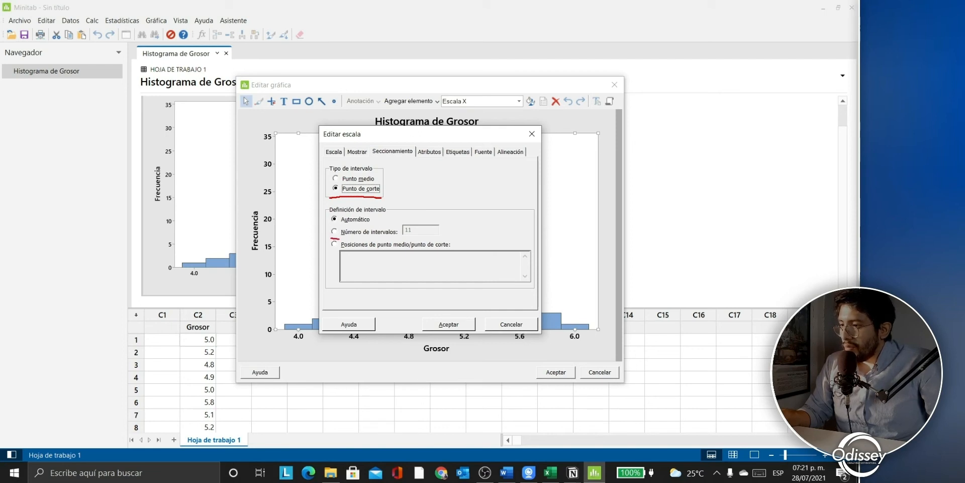
left_click_drag(335, 234, 394, 238)
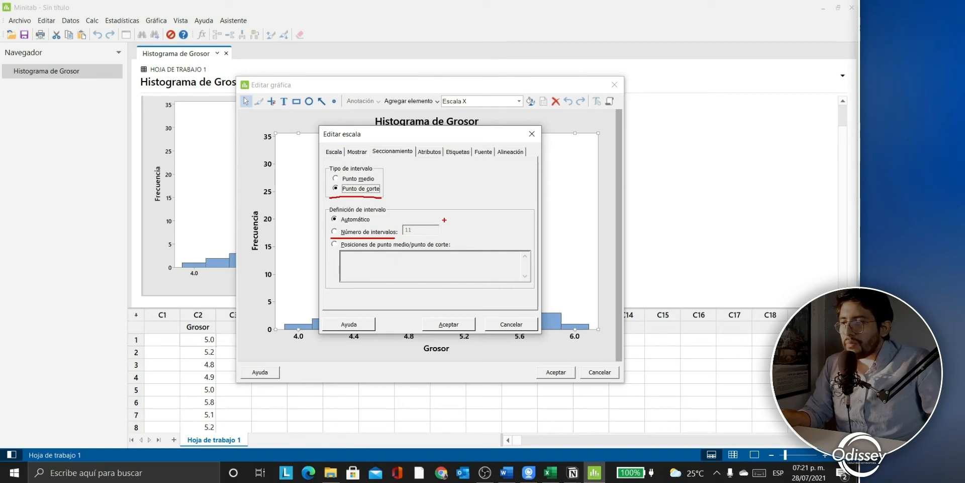
left_click(369, 232)
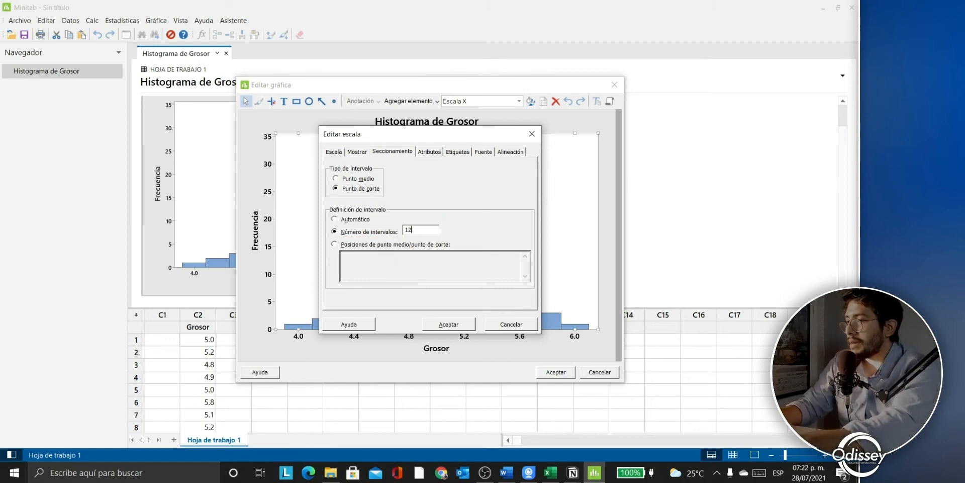
left_click(346, 245)
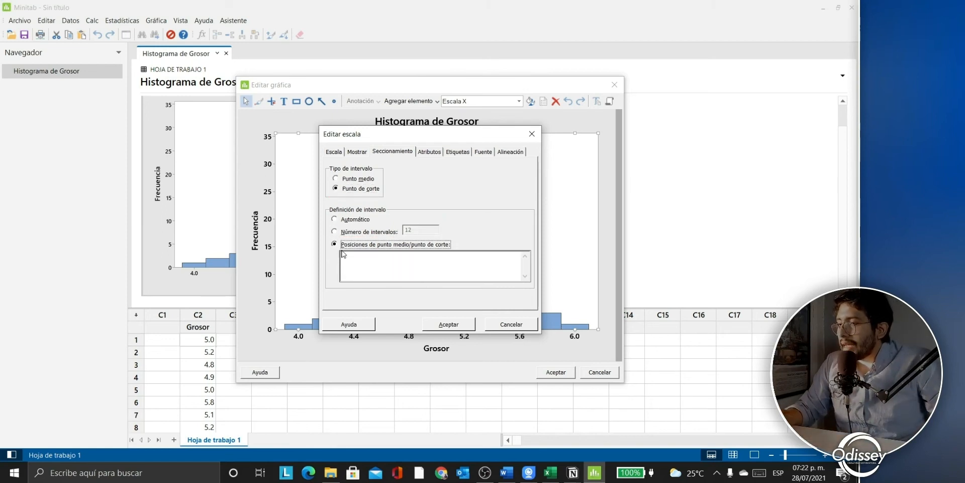
left_click(374, 267)
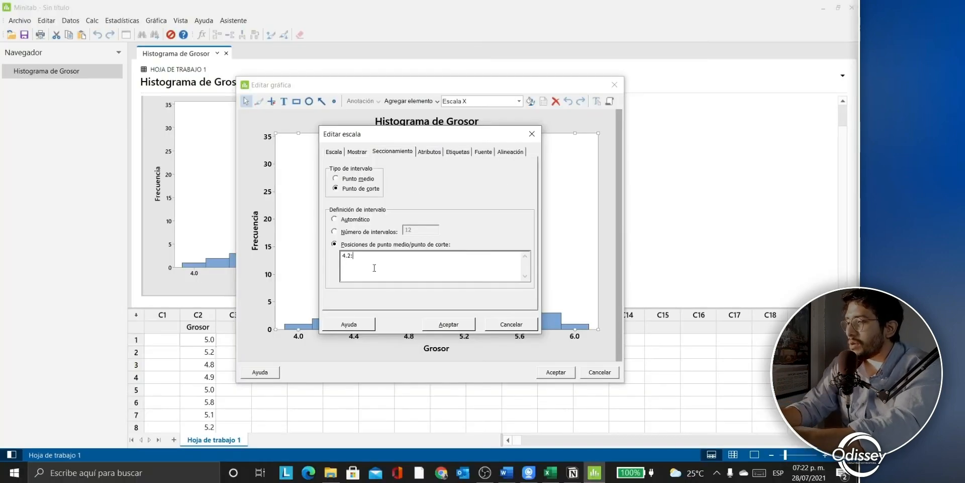
type("5.8/")
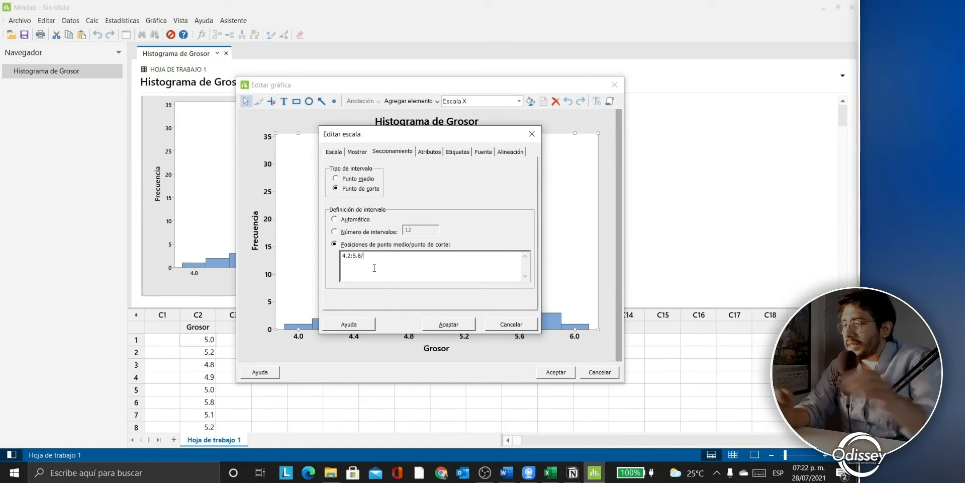
Step: Look up the 0.133333333 class width in the Excel sheet, then return to Minitab
left_click(551, 472)
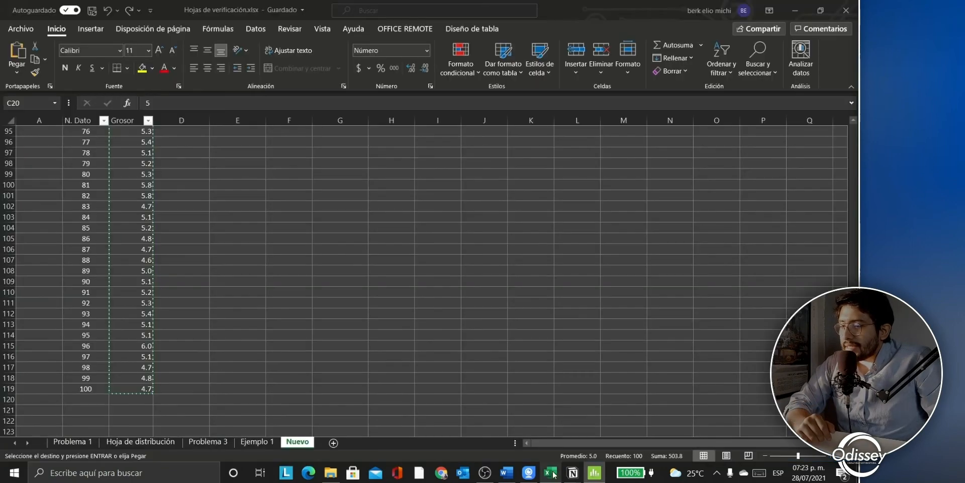
scroll(318, 256, "up", 20)
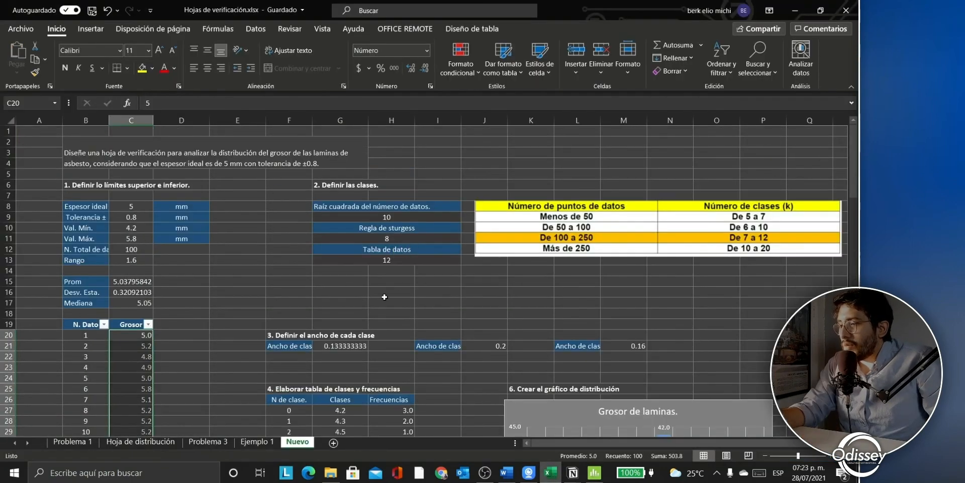
key("Escape")
left_click(344, 347)
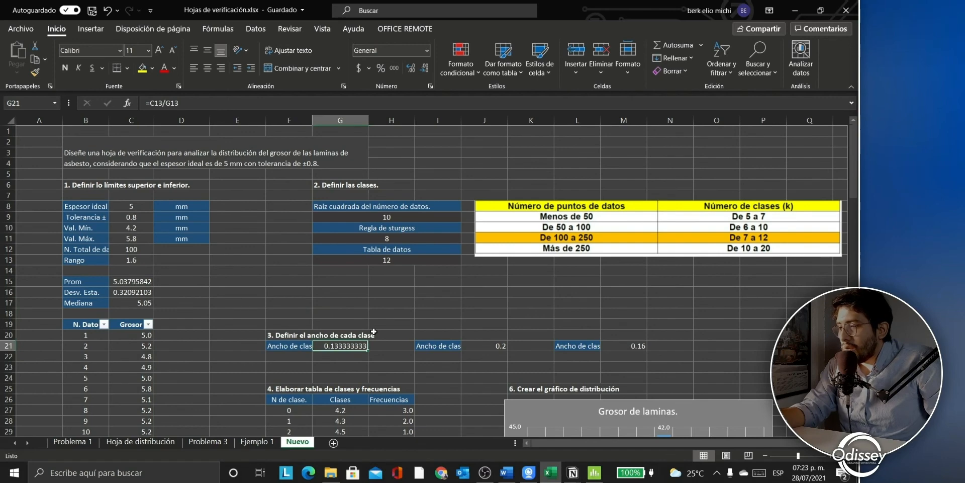
left_click(595, 472)
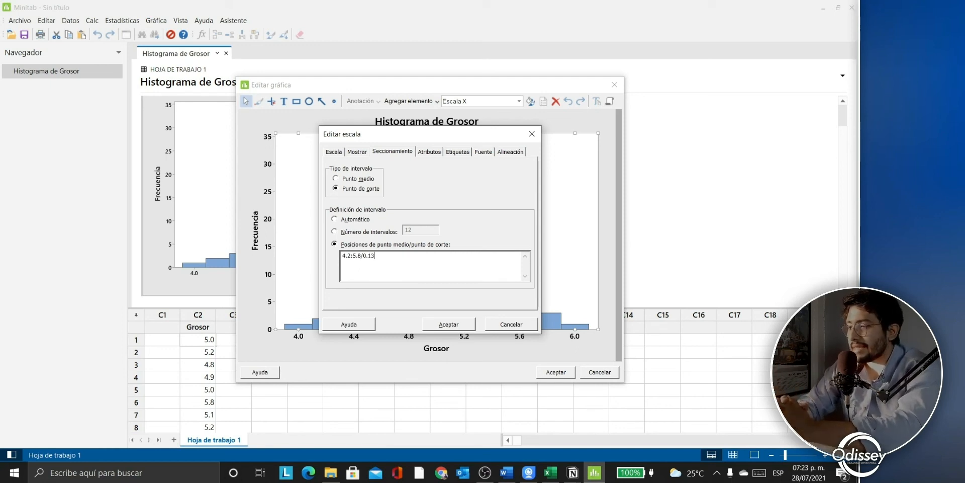
Step: Apply the 0.13-wide cutpoint bins, accept the extended-bins notice, and close the graph editor
left_click(456, 325)
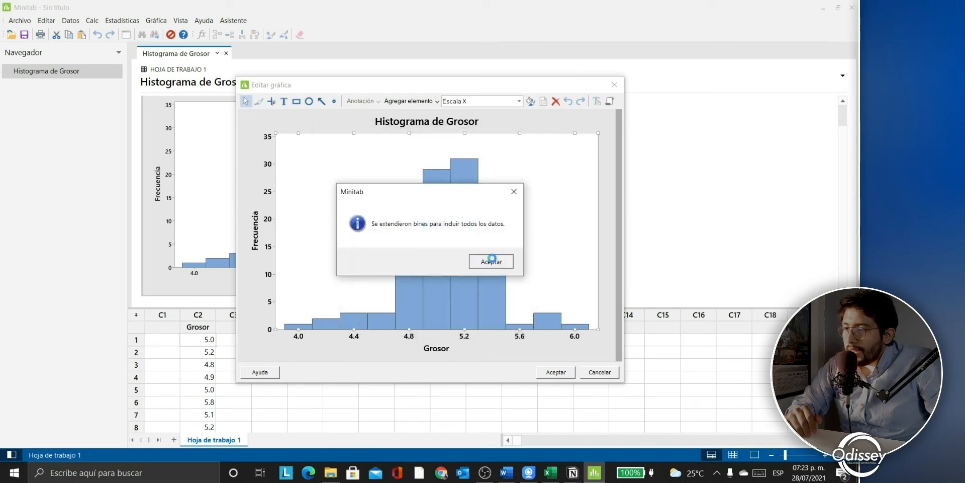
left_click(491, 261)
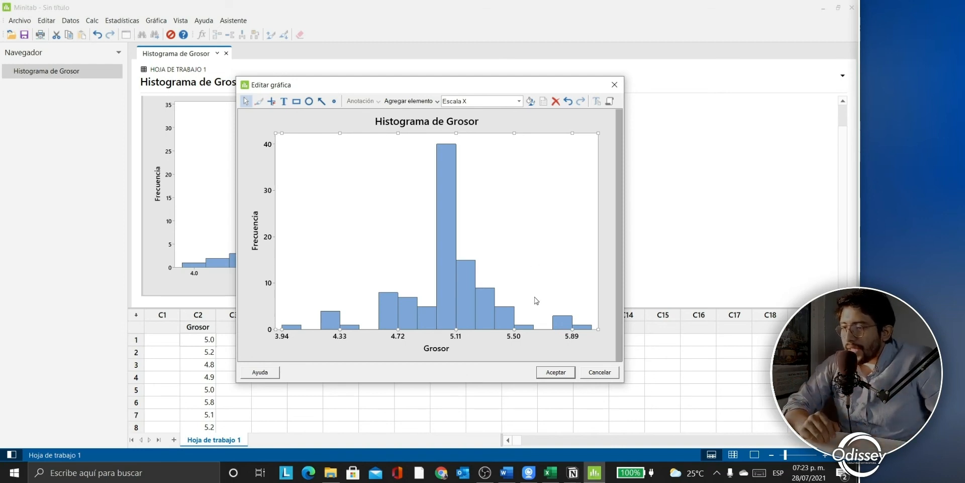
left_click(556, 372)
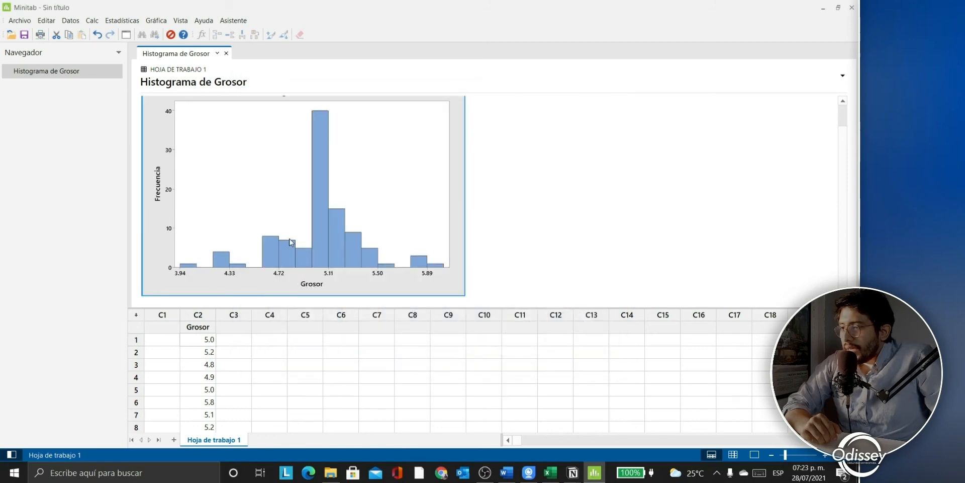
scroll(289, 243, "up", 1)
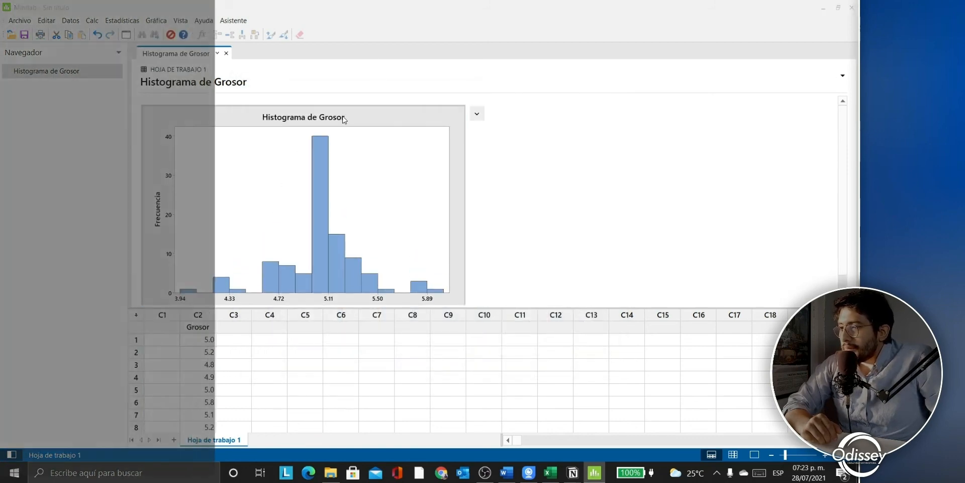
Step: Retitle the histogram 'Histograma de Grosor (12 clases)'
double_click(345, 119)
double_click(416, 123)
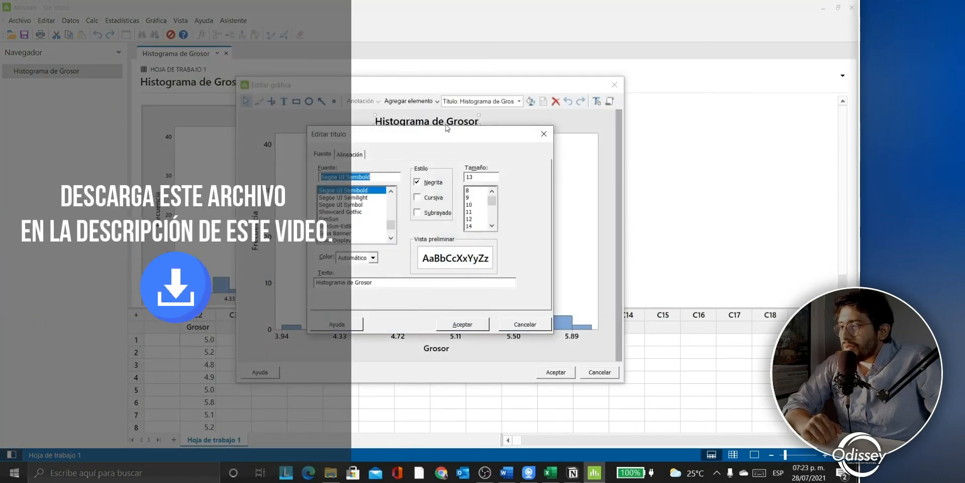
left_click(373, 282)
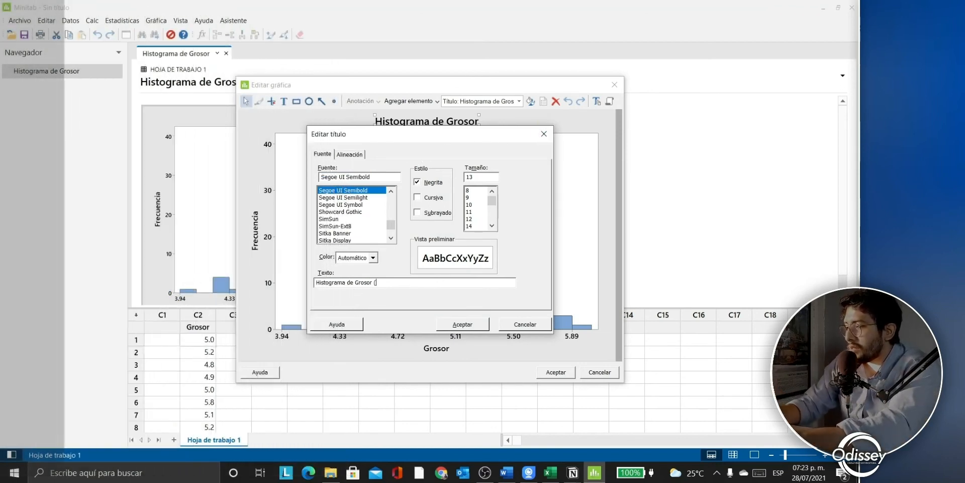
type("(12 clases")
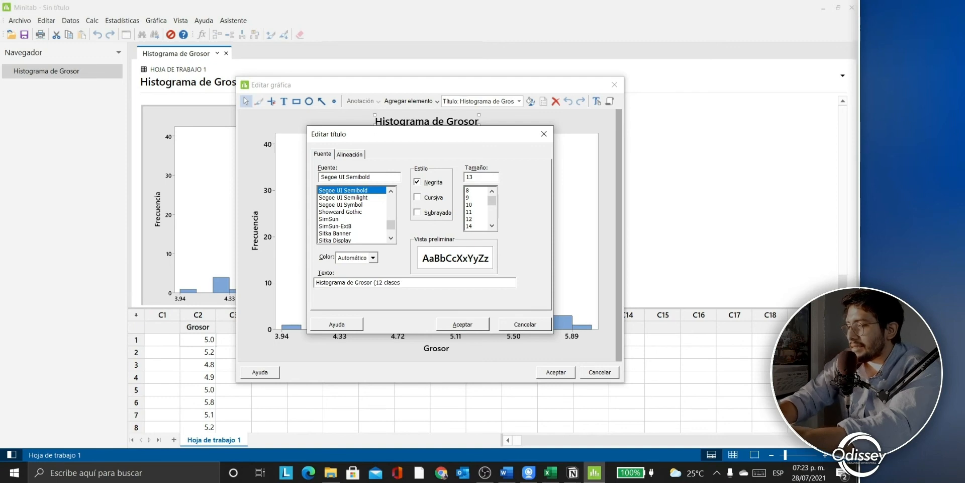
key("Return")
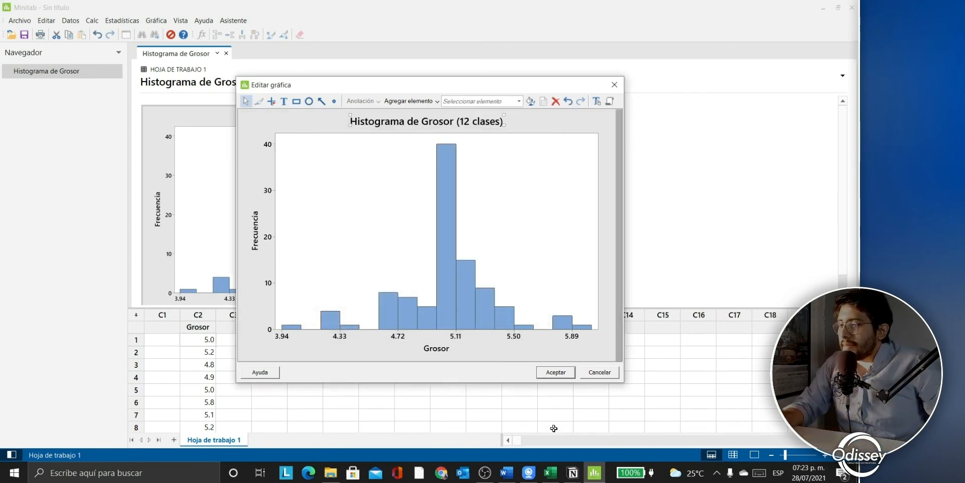
left_click(558, 374)
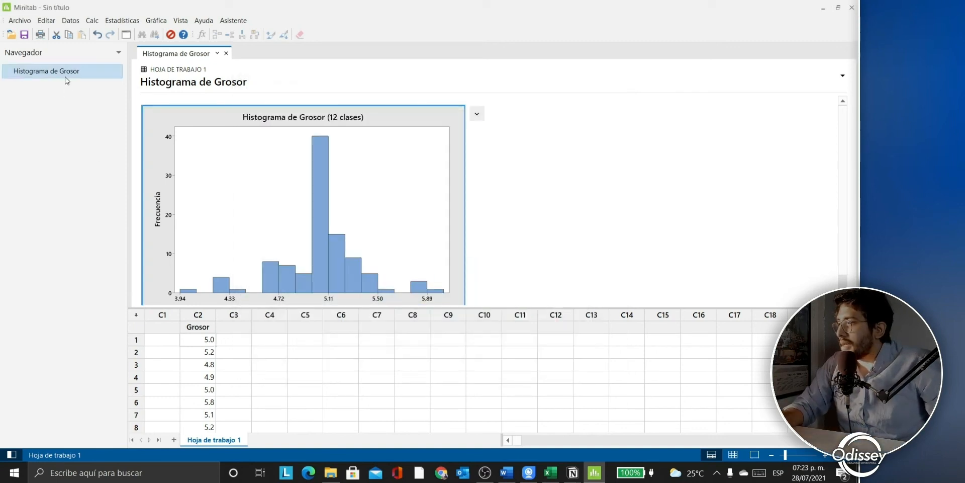
Step: Rename the histogram's output entry to 'Histograma de Grosor (12 clases)'
right_click(66, 77)
left_click(66, 76)
double_click(79, 72)
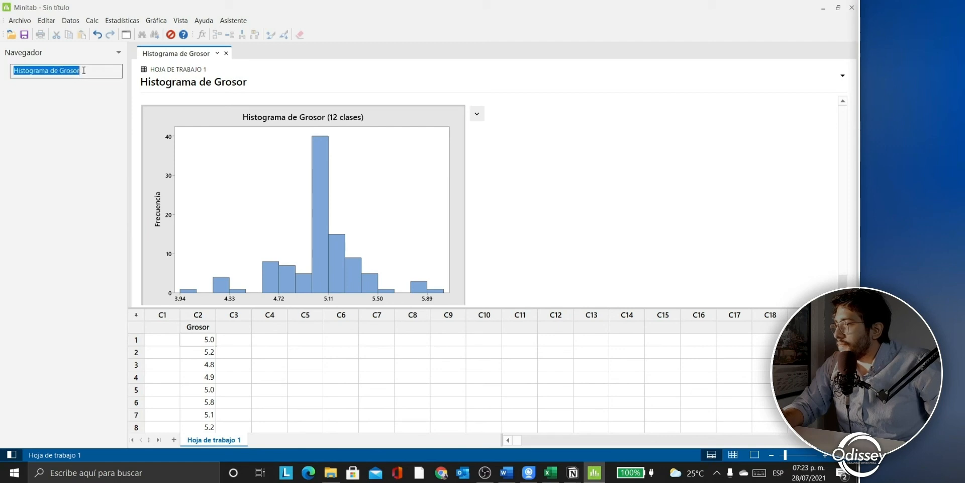
left_click(84, 71)
type("(12")
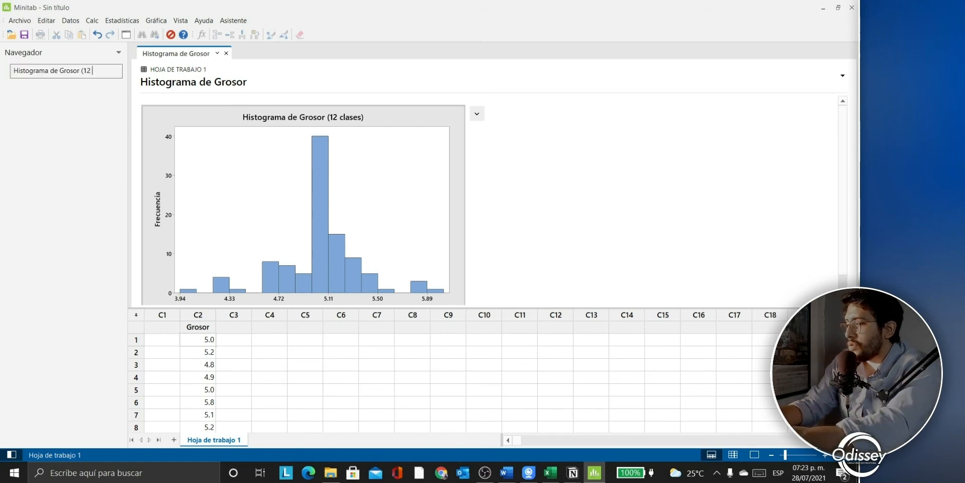
type(" clases)")
key("Return")
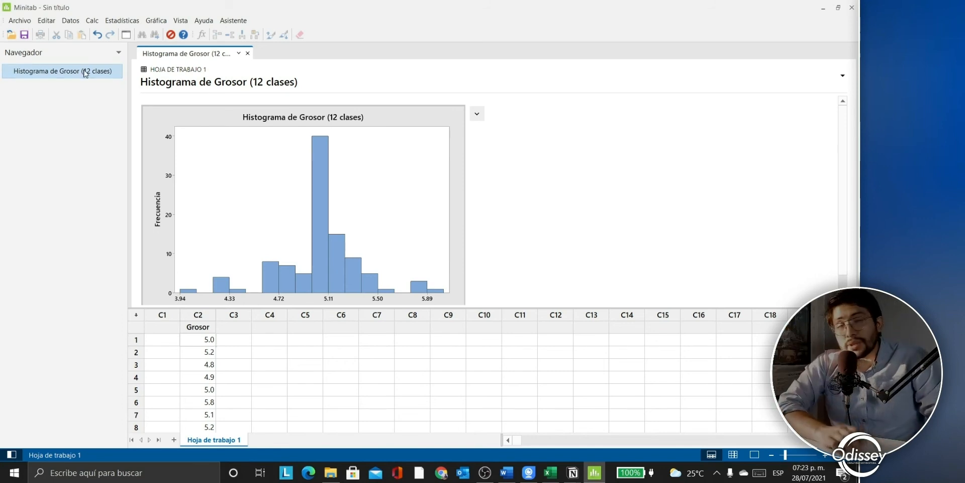
right_click(85, 74)
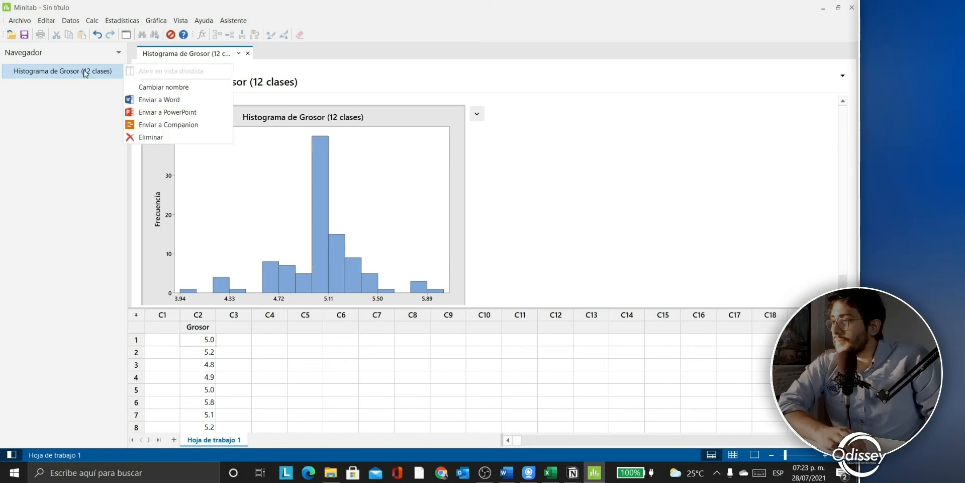
left_click(91, 69)
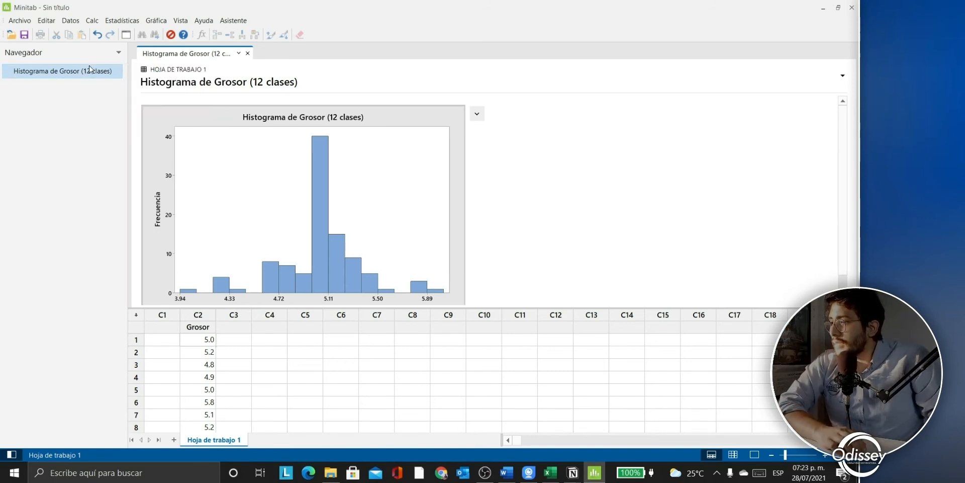
Step: Create another simple histogram of Grosor with default bins
left_click(152, 23)
left_click(176, 87)
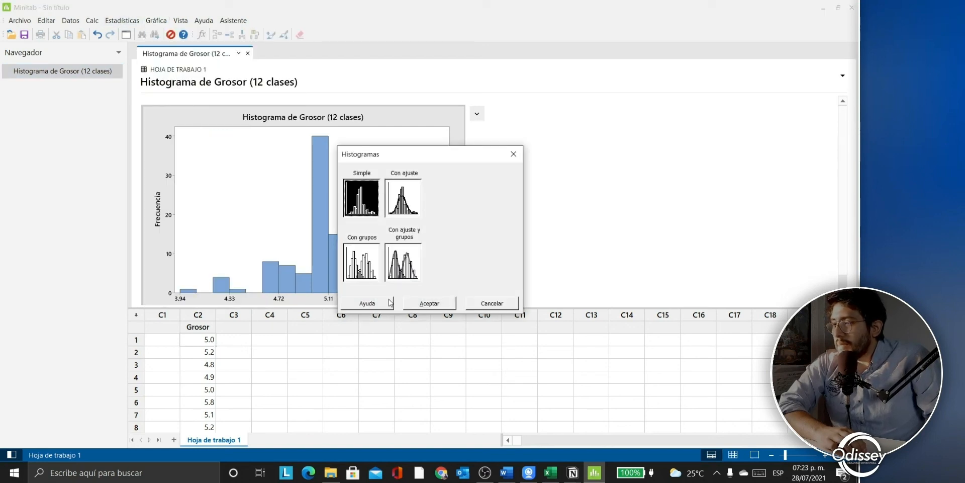
left_click(429, 303)
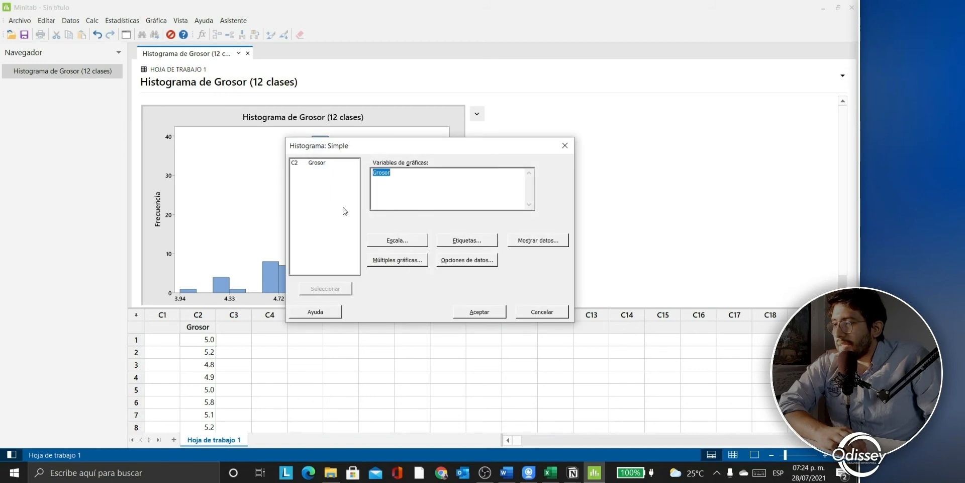
left_click(321, 163)
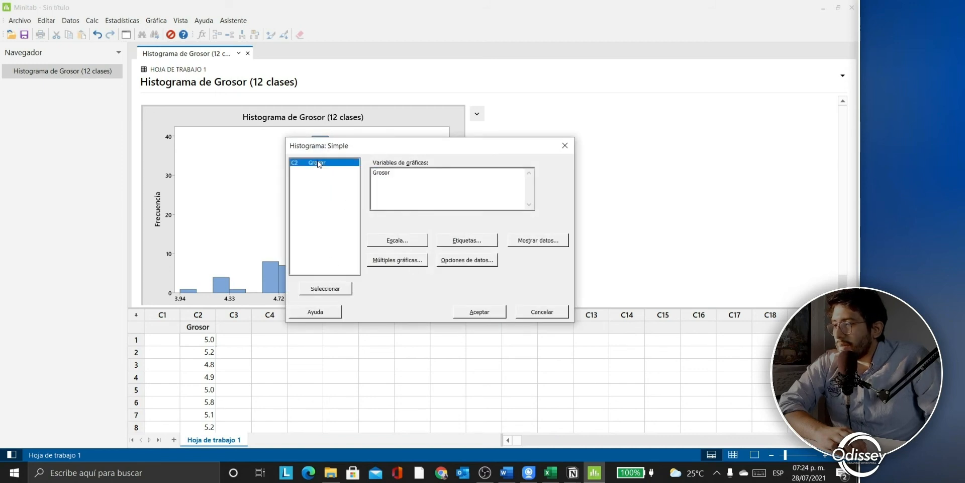
left_click(340, 289)
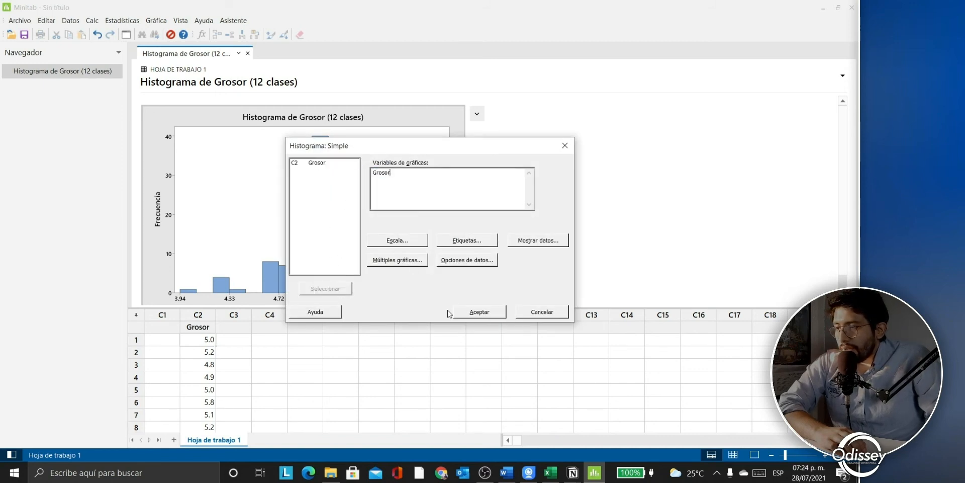
left_click(484, 312)
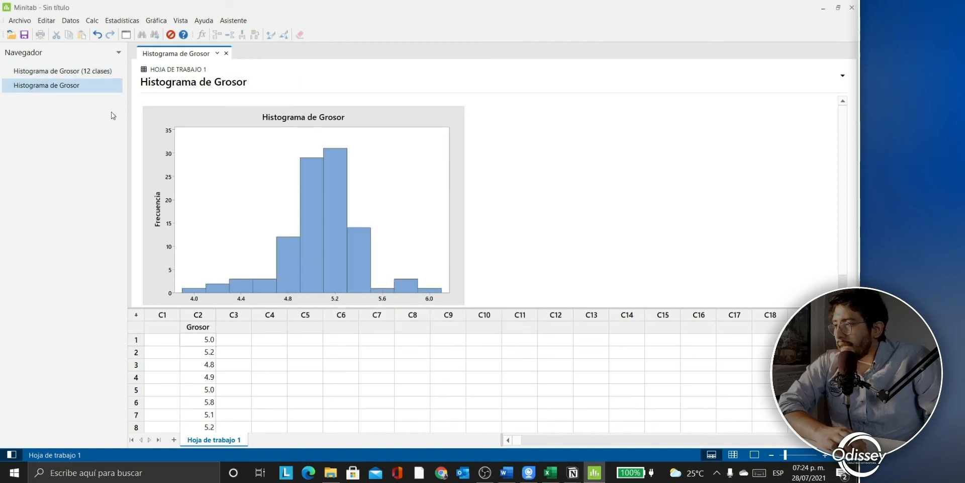
Step: Rename the new output entry to 'Histograma de Grosor (8 clases)'
double_click(96, 88)
key("End")
type("(")
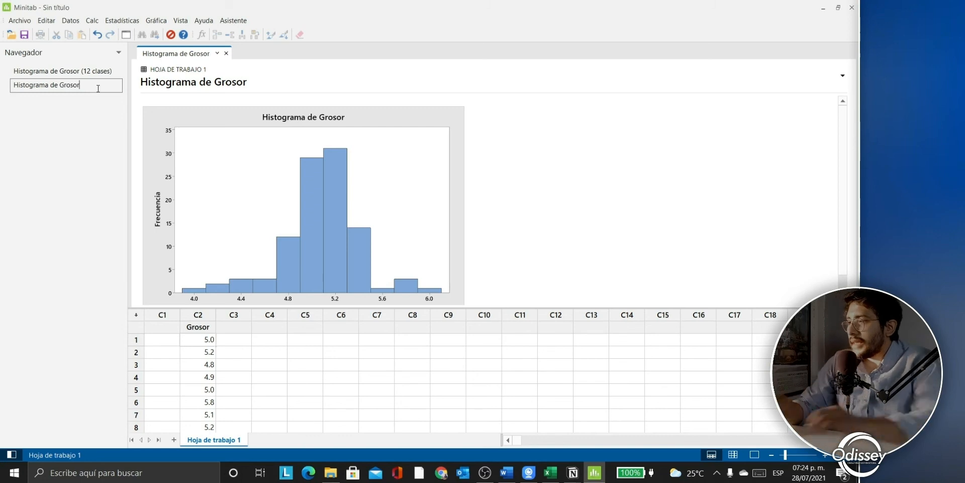
type("8")
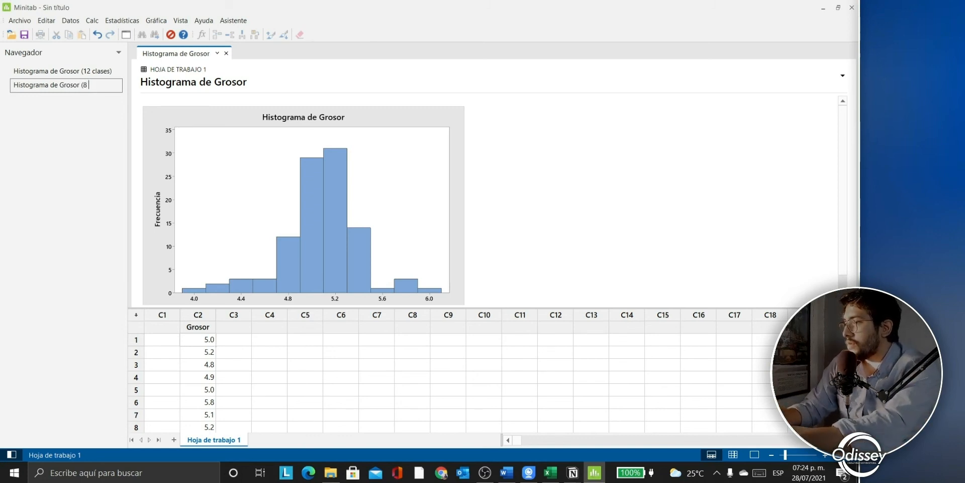
type(" clases)")
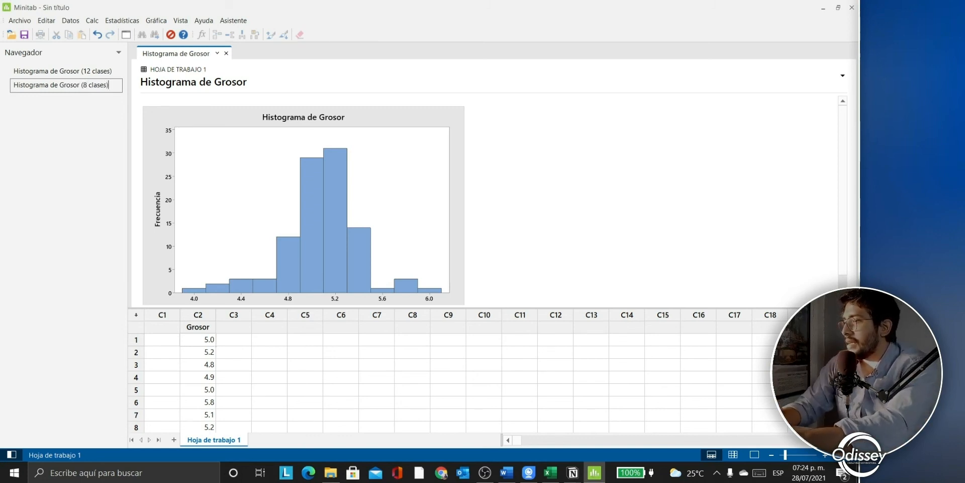
key("Return")
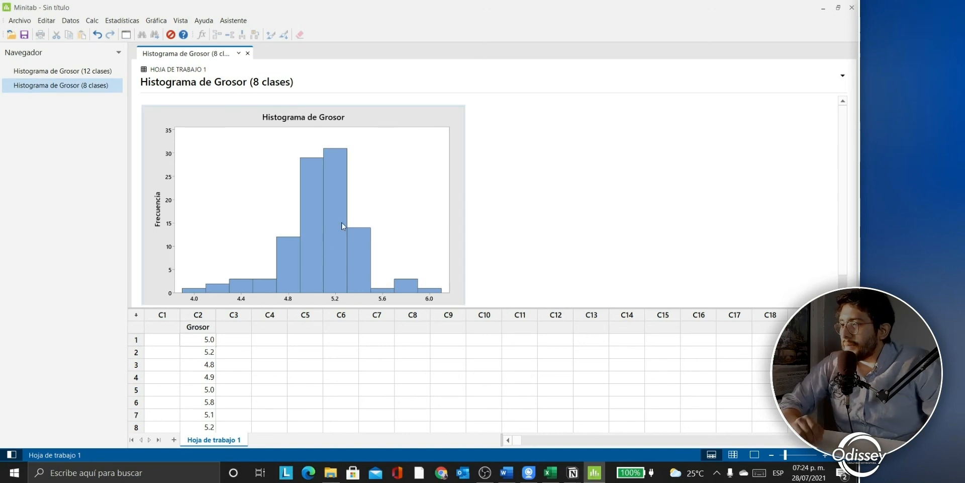
scroll(326, 252, "down", 1)
Step: Open the second histogram in Editar gráfica and show its X-scale binning settings
right_click(312, 274)
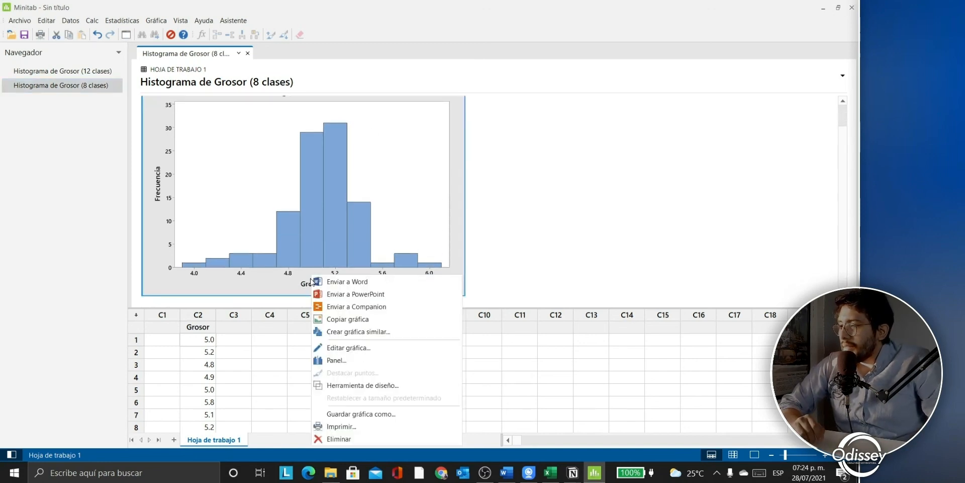
left_click(327, 348)
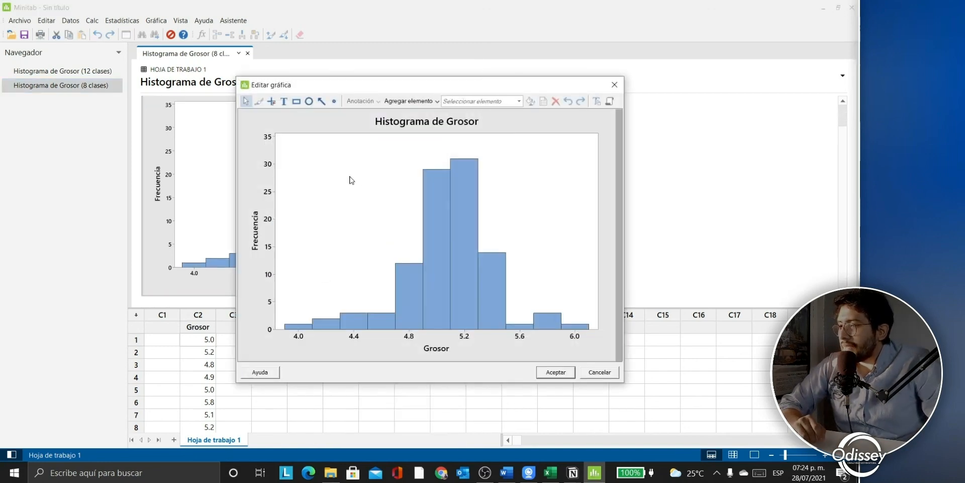
right_click(404, 340)
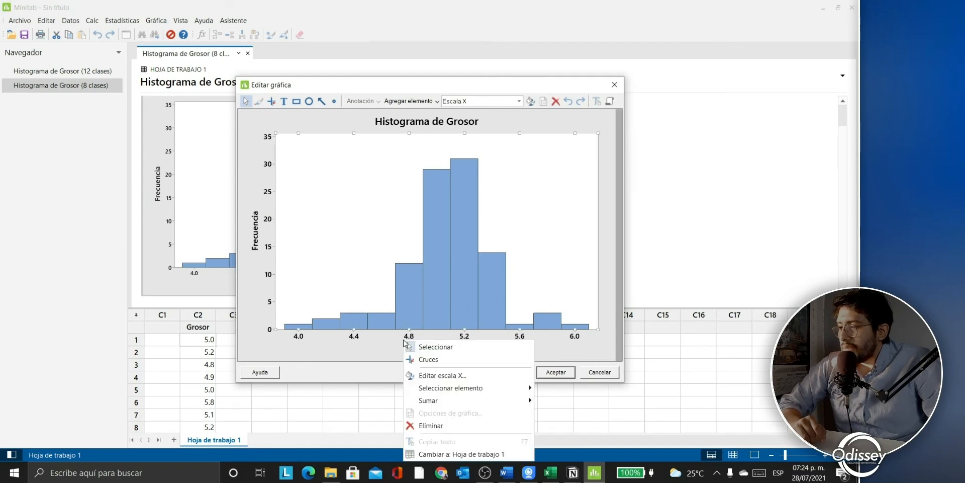
left_click(420, 373)
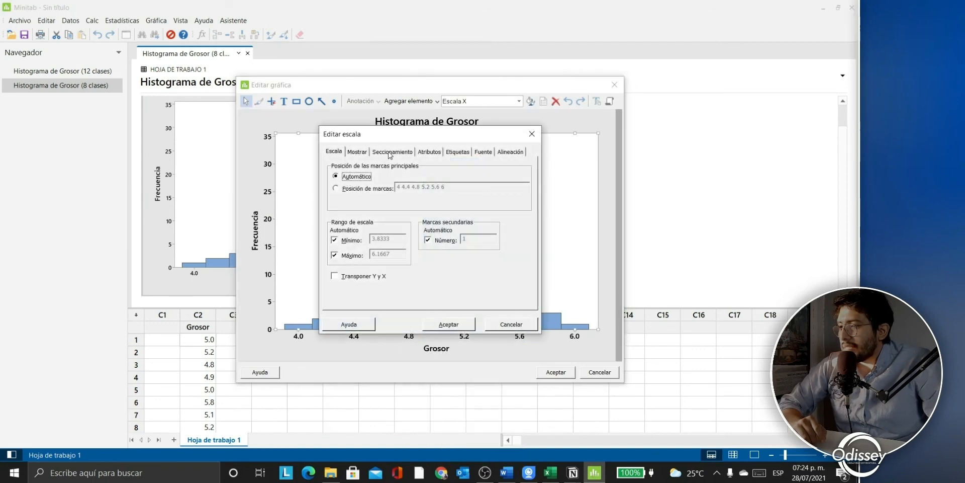
left_click(391, 151)
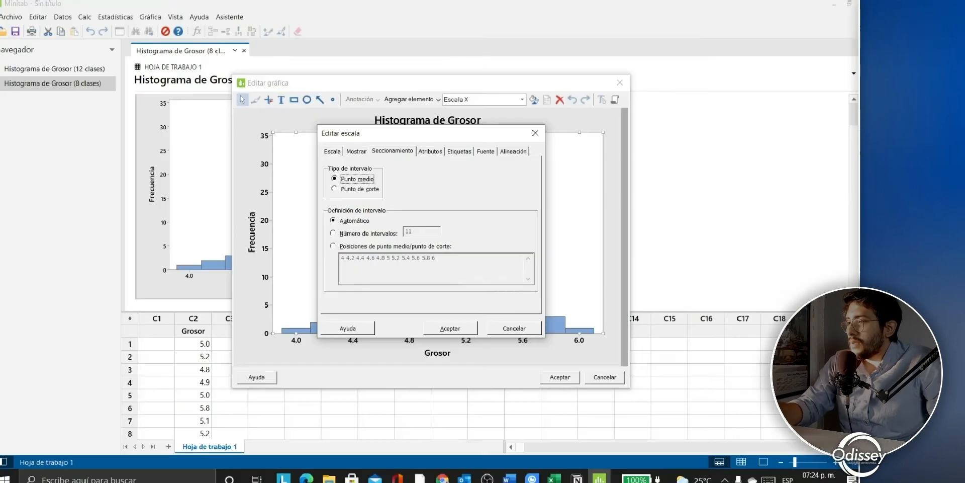
Step: Change the interval count from 11 to 8, then switch to cutpoint positions 4.2:5.8/.2
left_click(362, 189)
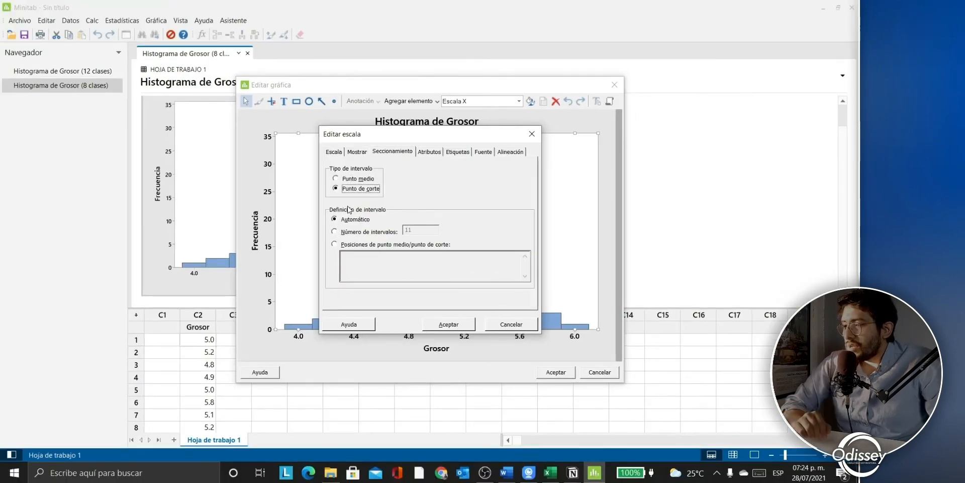
left_click(351, 232)
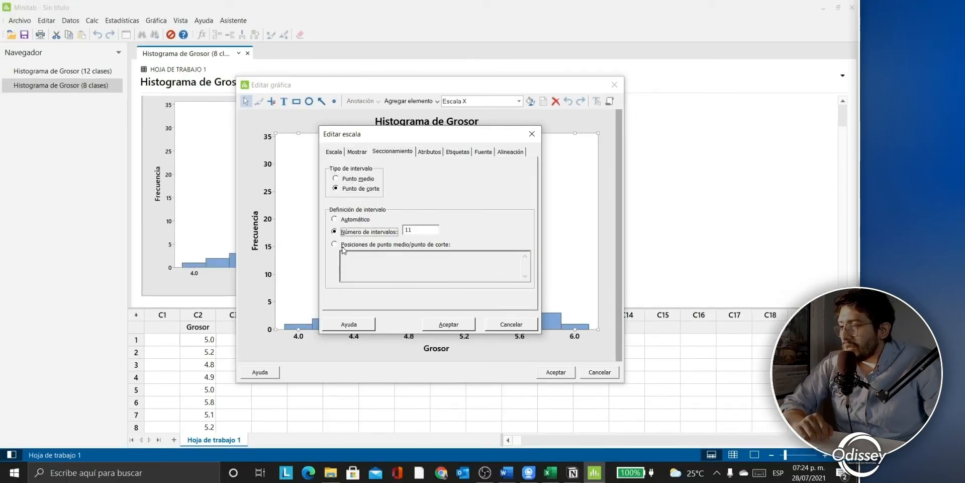
left_click(432, 233)
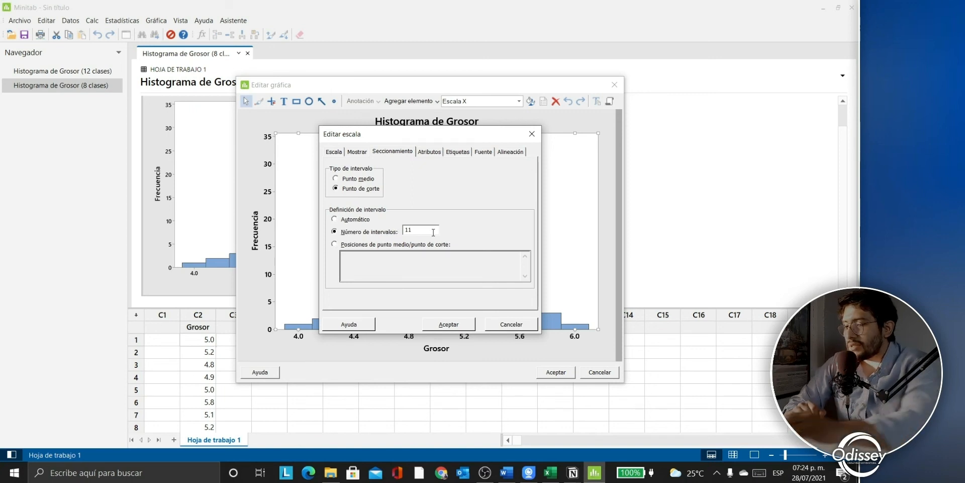
key("BackSpace")
key("BackSpace")
type("8")
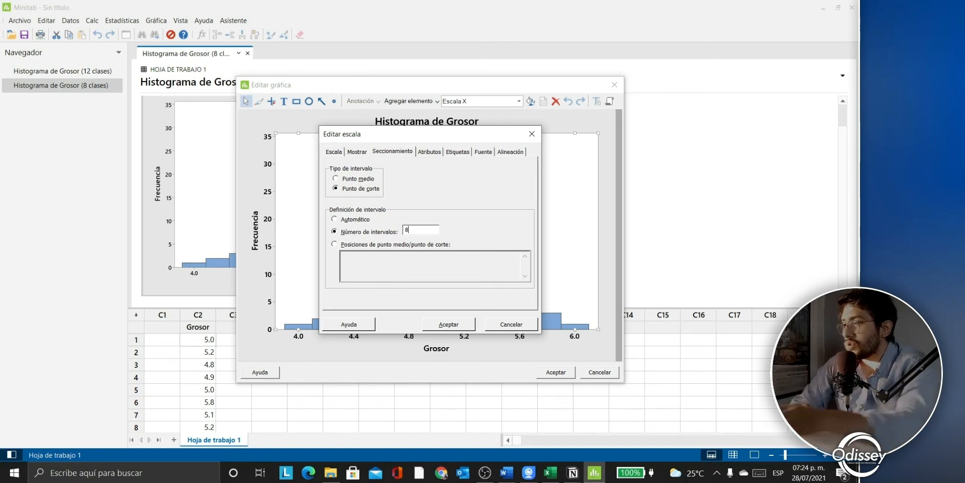
left_click(350, 245)
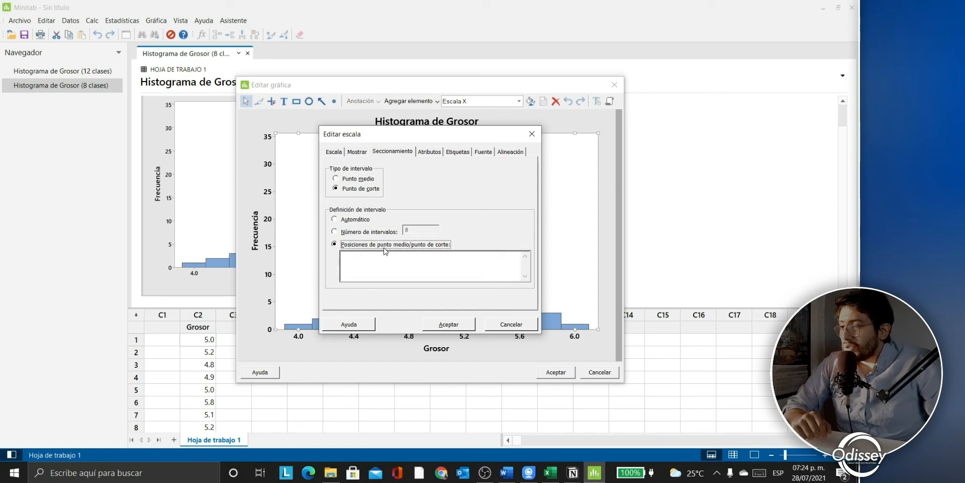
left_click(413, 269)
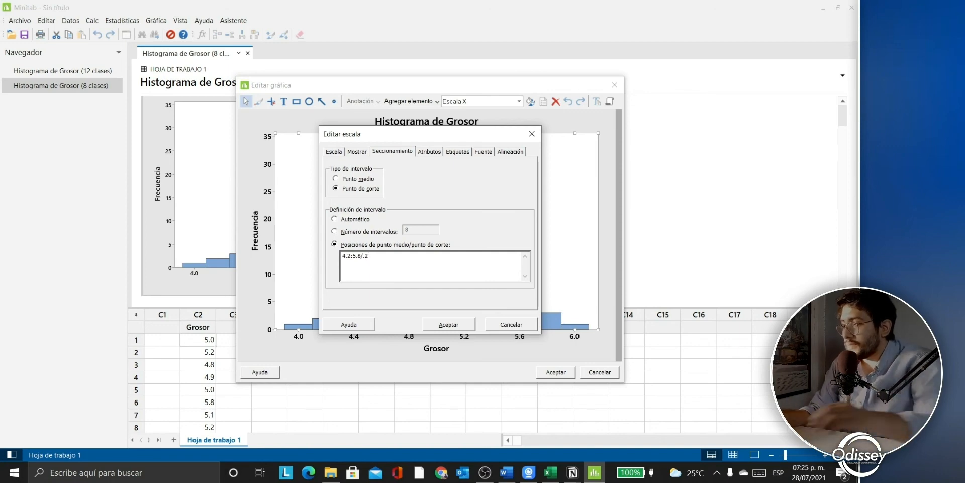
key("alt+Tab")
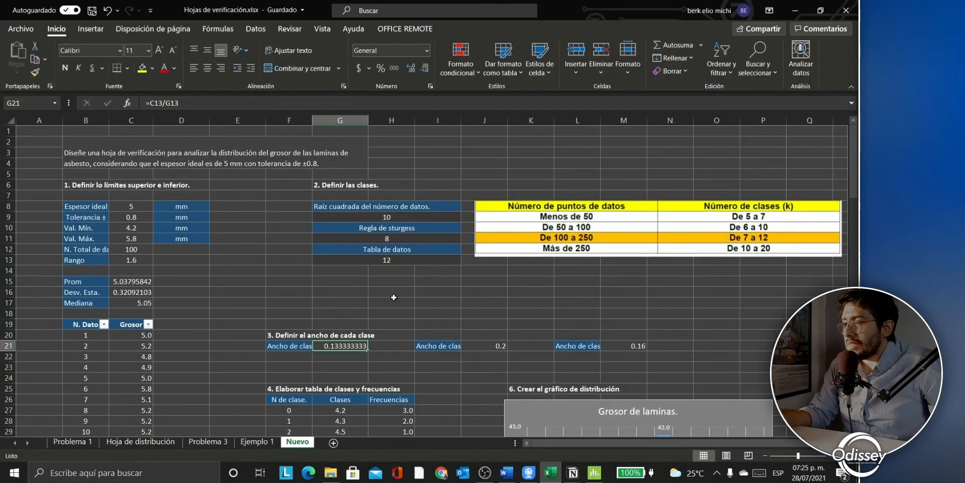
scroll(453, 326, "down", 1)
left_click(475, 313)
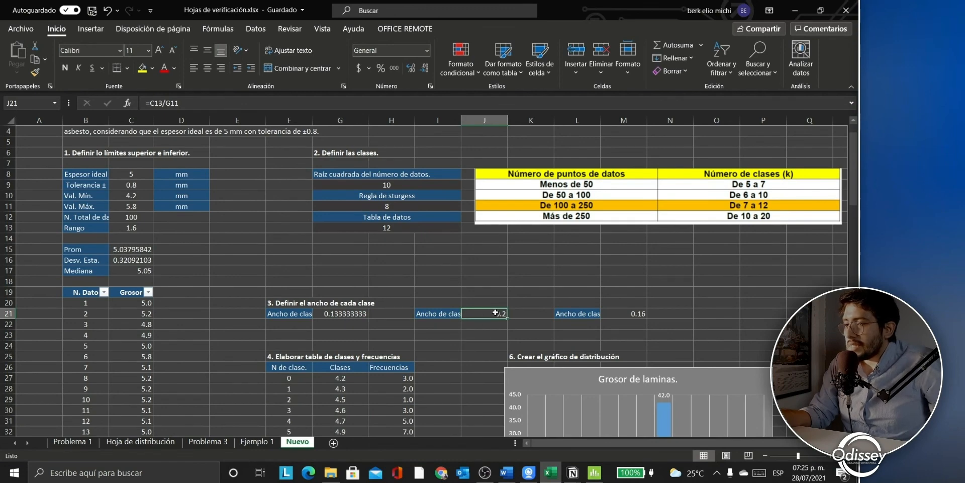
key("alt+Tab")
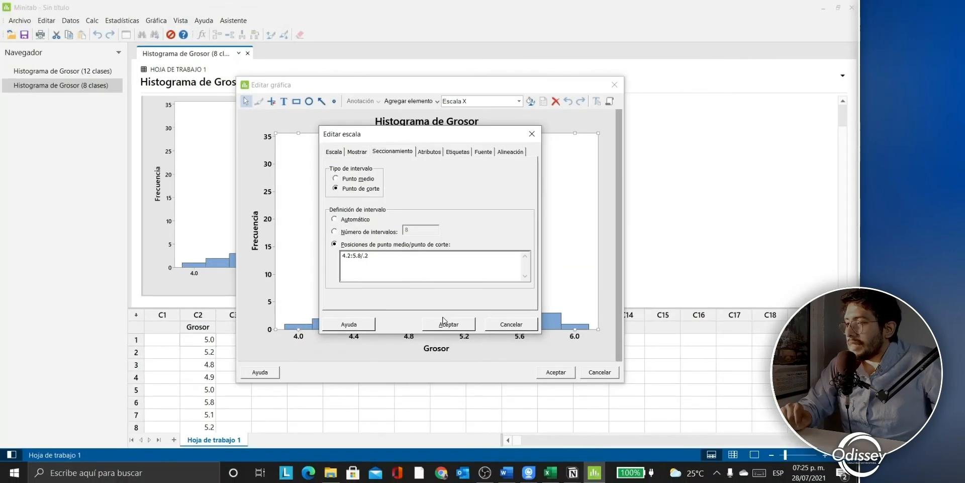
Step: Apply the 0.2-wide cutpoint bins, dismiss the notice, and open the chart title for editing
left_click(494, 374)
left_click(491, 261)
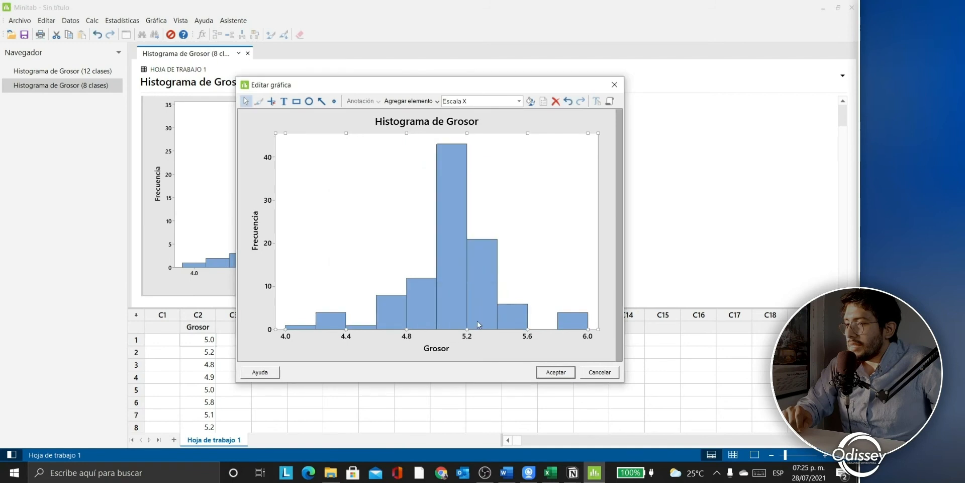
double_click(473, 124)
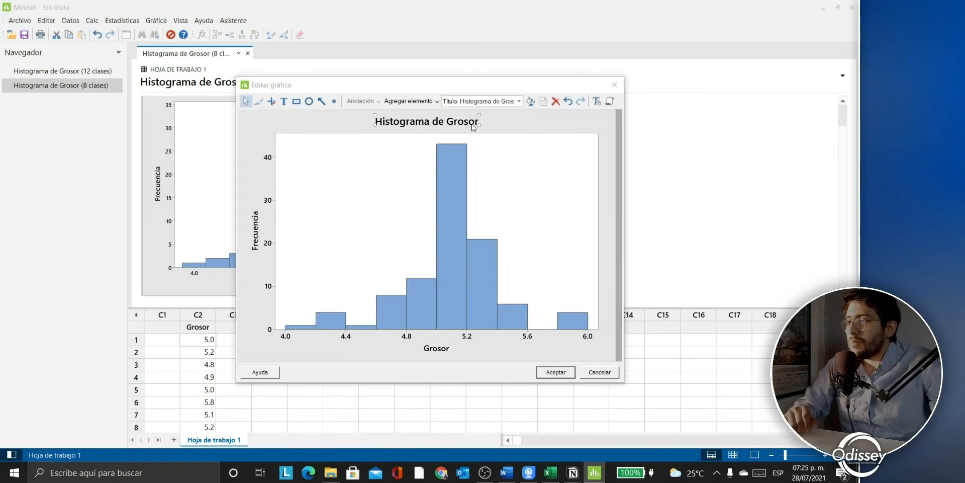
left_click(399, 283)
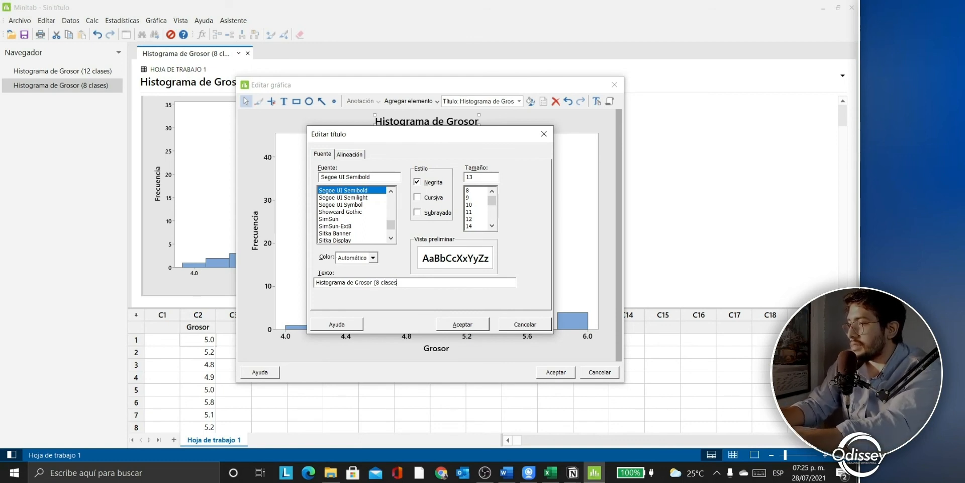
Step: Confirm the title 'Histograma de Grosor (8 clases)' and close the graph editor
key("Return")
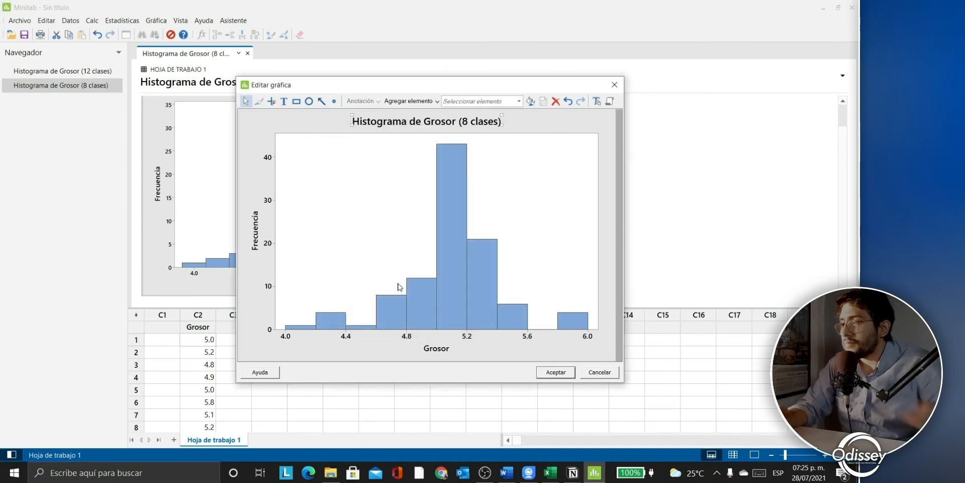
left_click(555, 372)
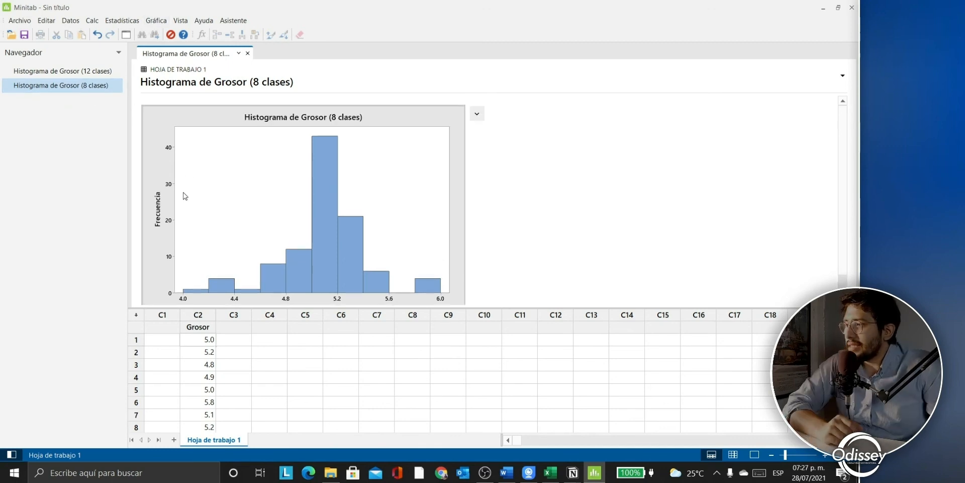
Step: Start Display Descriptive Statistics with C2 Grosor as the variable and open the Statistics options
left_click(122, 19)
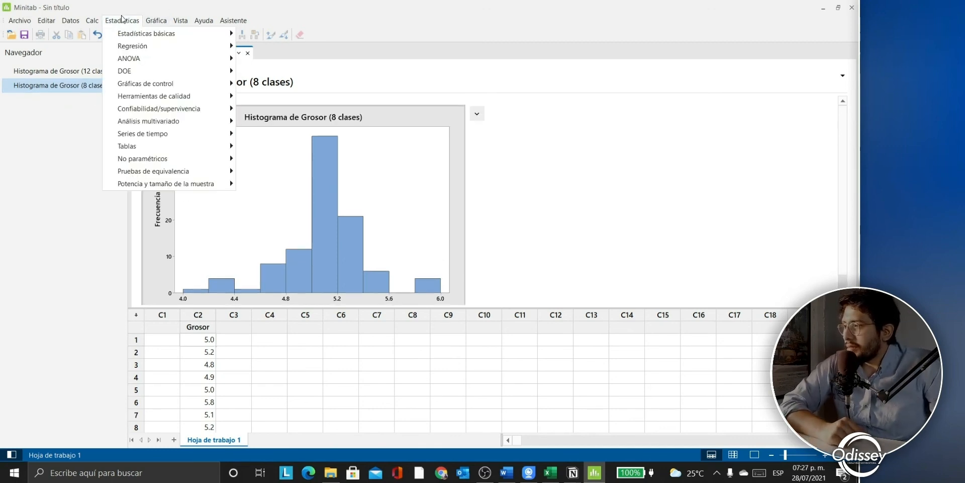
mouse_move(134, 34)
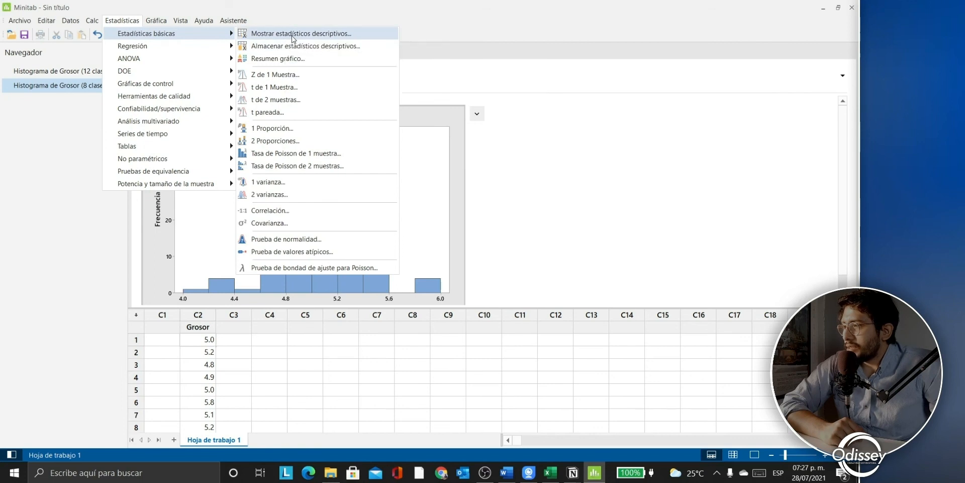
left_click(290, 34)
left_click(371, 161)
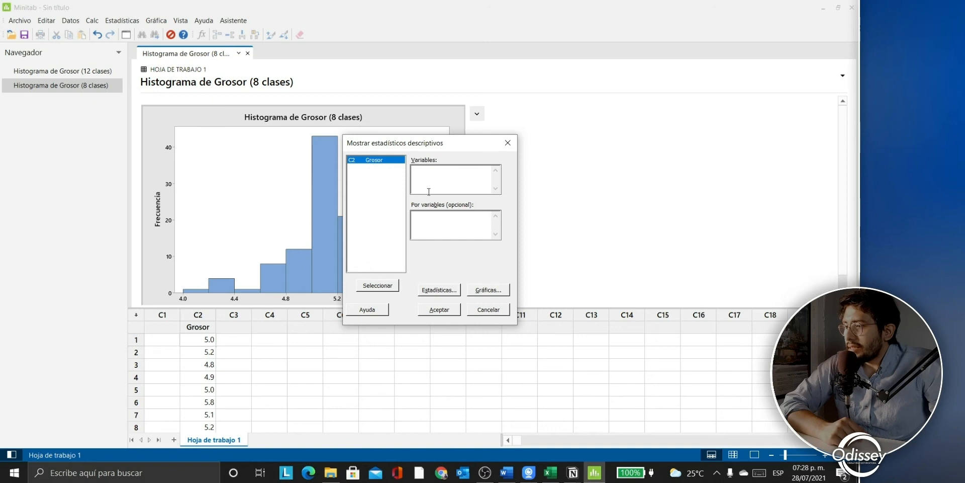
left_click(390, 286)
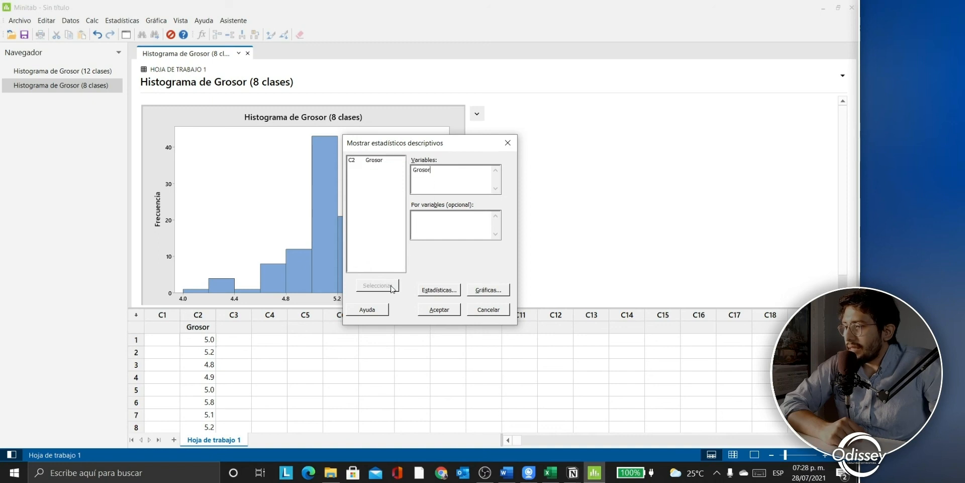
left_click(434, 290)
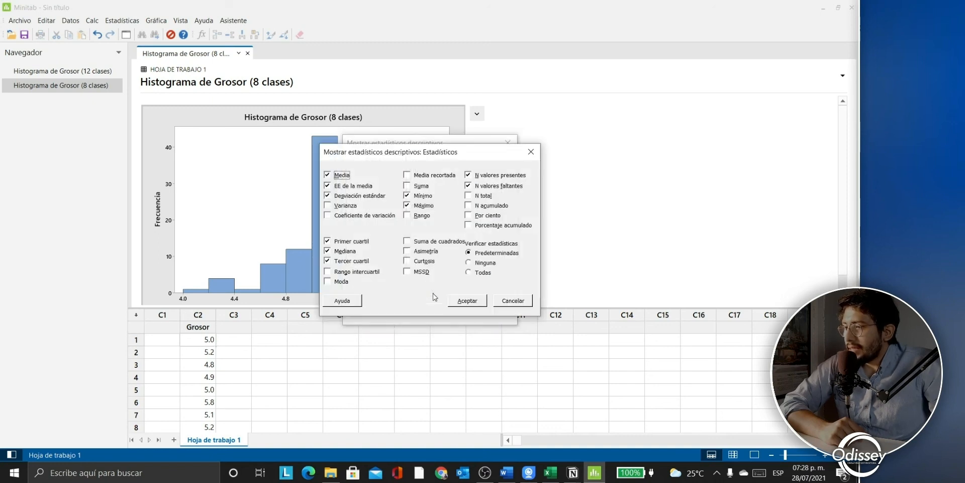
Step: Drop SE of mean, missing count and both quartiles, keeping mean, SD, N, minimum, median, maximum
left_click(339, 189)
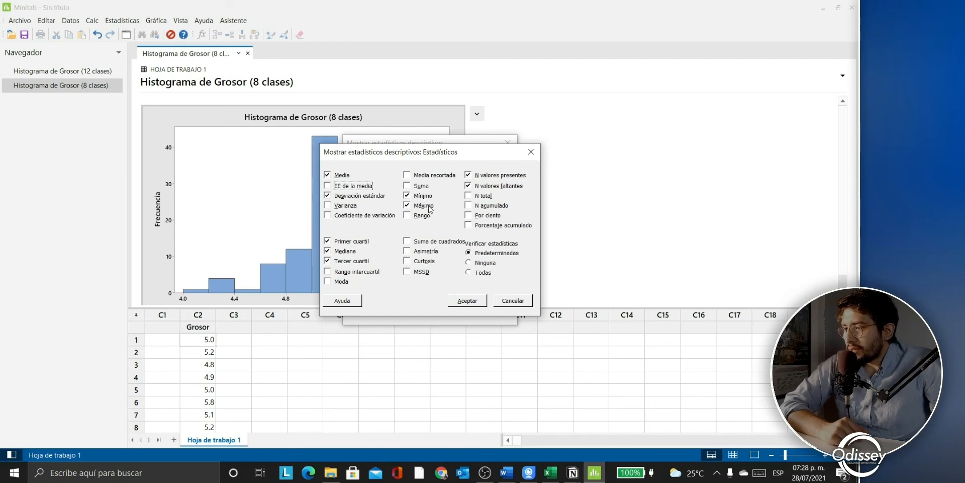
left_click(502, 187)
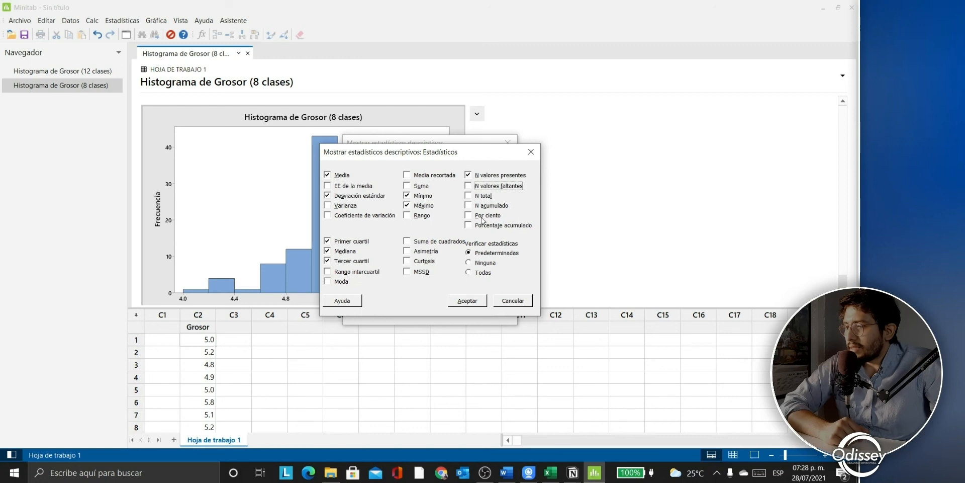
left_click(354, 242)
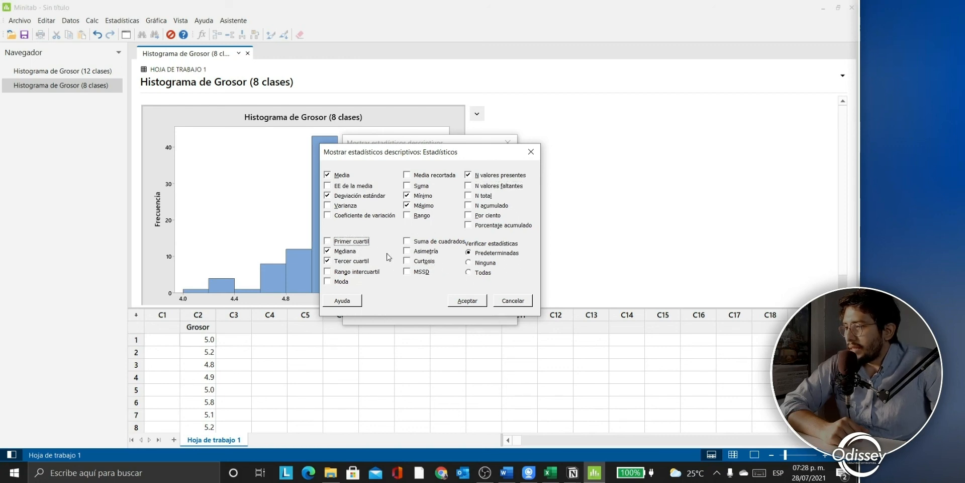
left_click(359, 262)
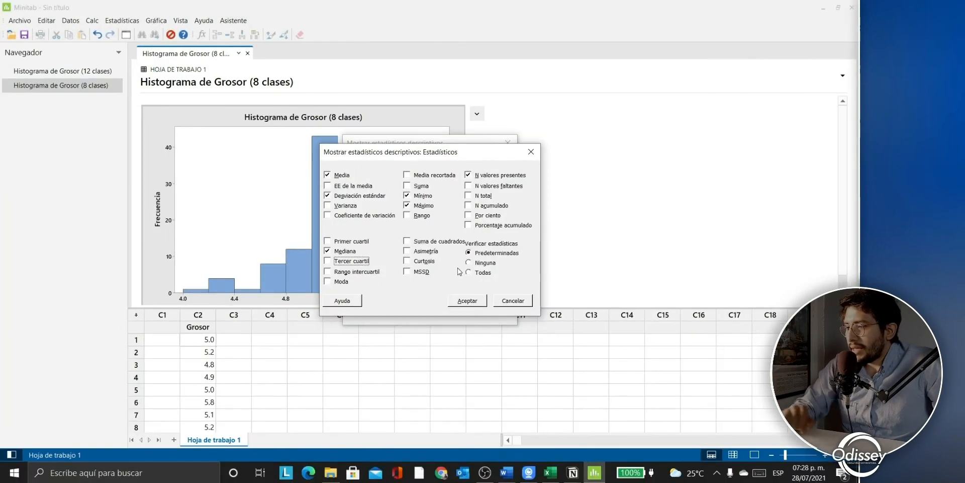
left_click(467, 301)
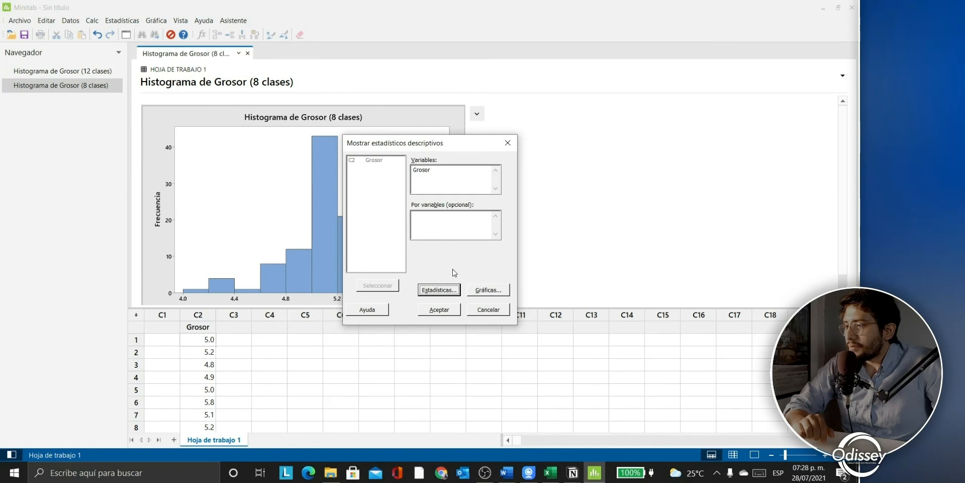
Step: Choose 'Histograma de datos, con curva normal' as the graph and run the Grosor descriptive statistics
left_click(481, 294)
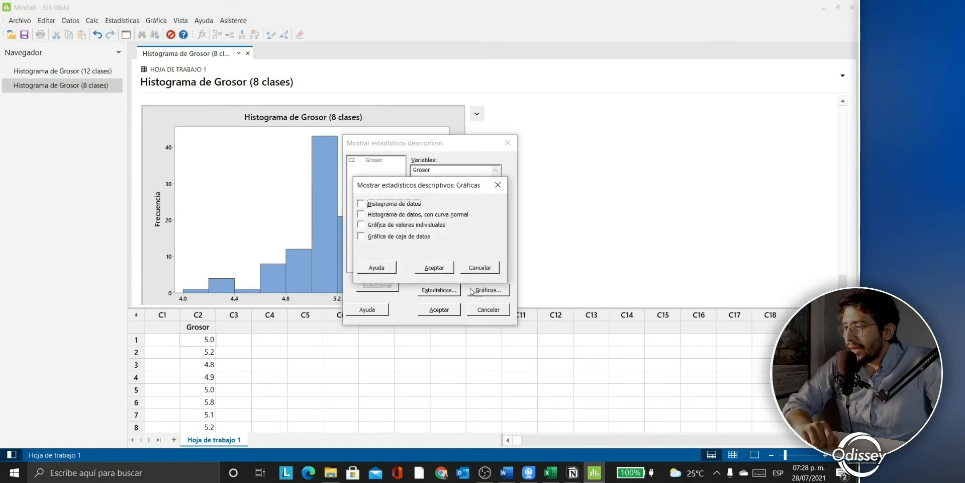
left_click(393, 204)
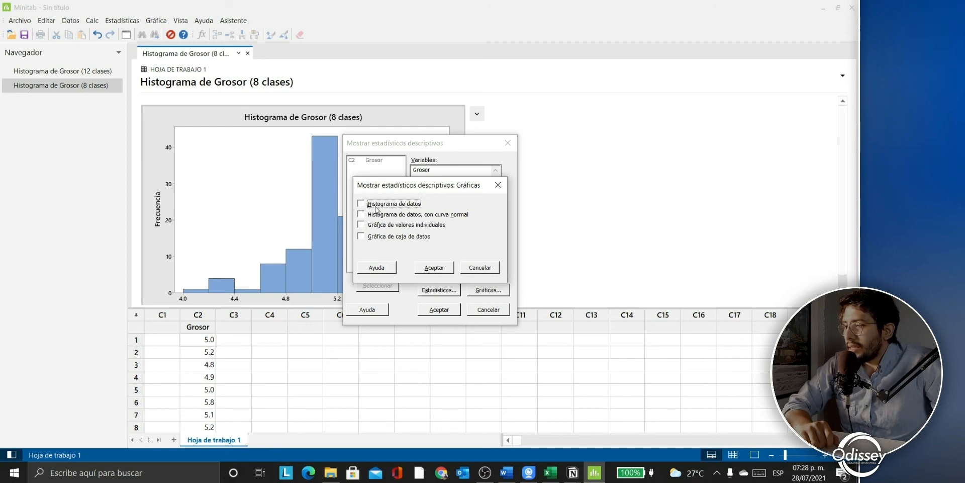
left_click(376, 207)
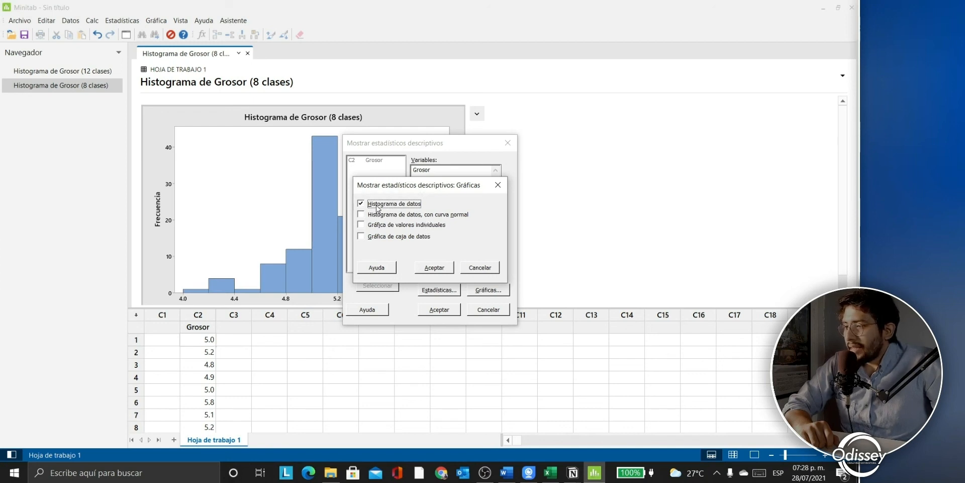
left_click(379, 215)
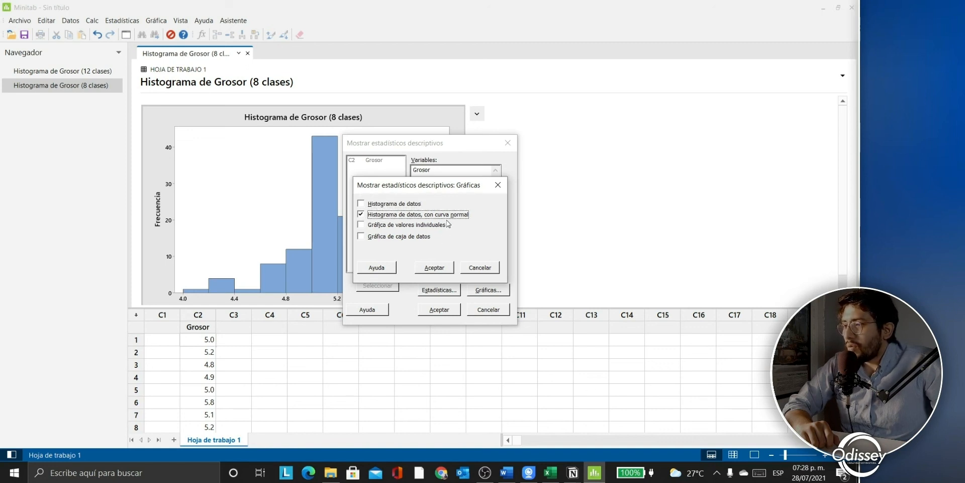
left_click(435, 267)
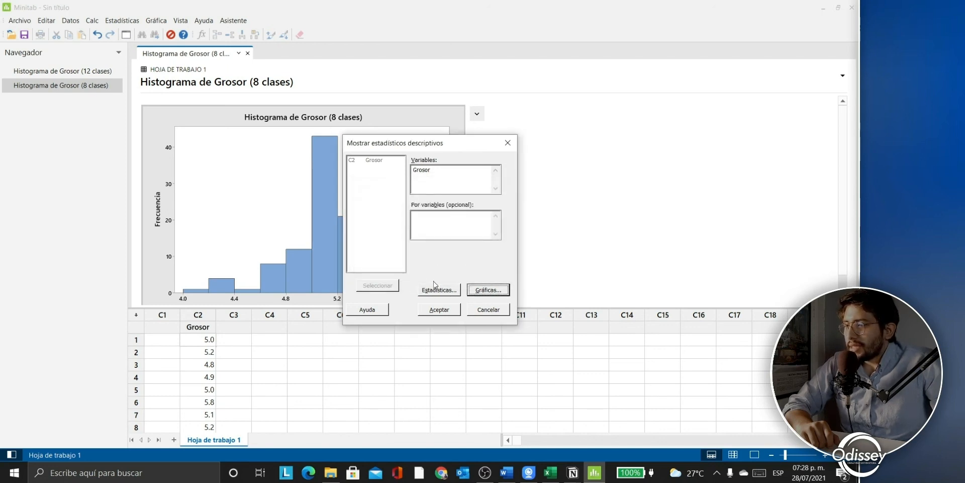
left_click(439, 309)
scroll(362, 254, "down", 2)
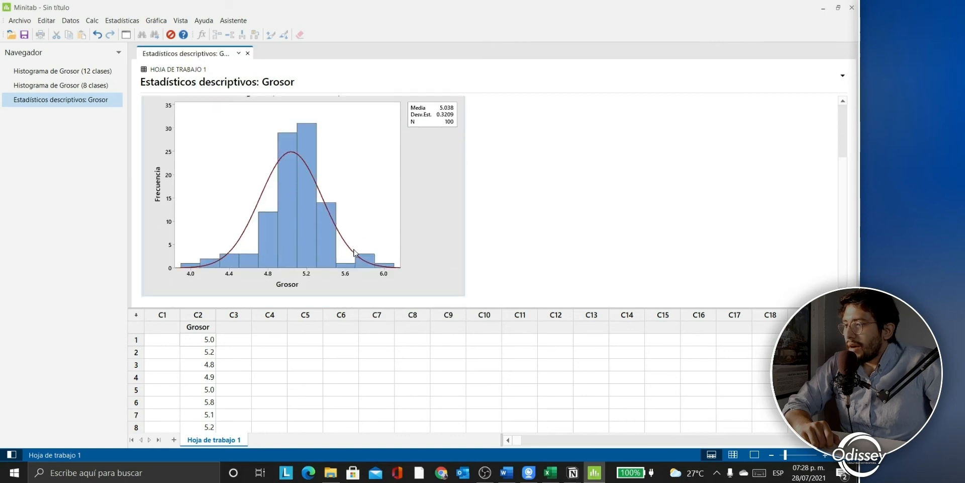
scroll(352, 247, "up", 3)
scroll(330, 244, "down", 3)
mouse_move(260, 221)
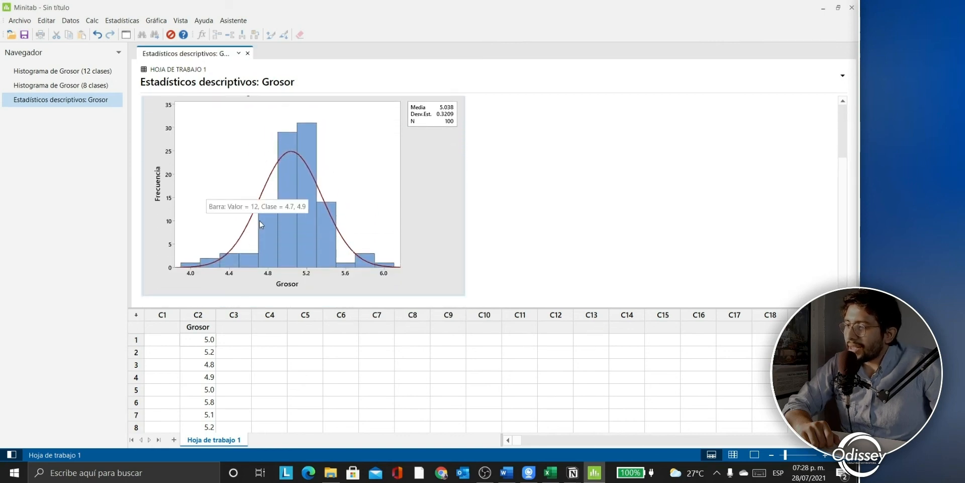
scroll(256, 219, "up", 3)
scroll(236, 201, "down", 3)
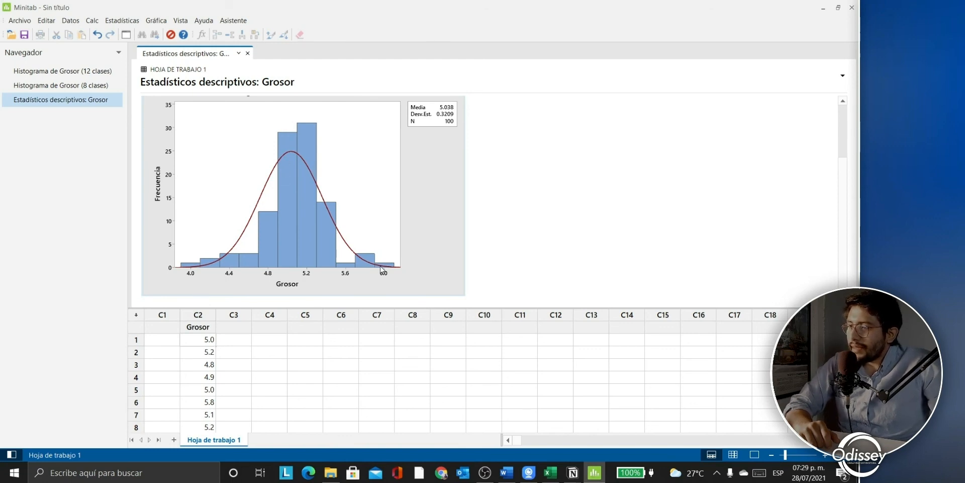
scroll(255, 216, "up", 3)
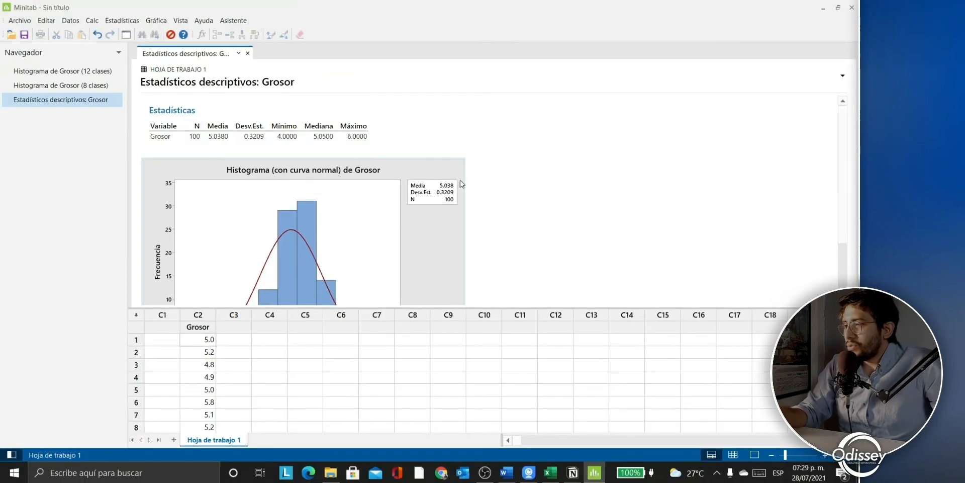
scroll(296, 148, "down", 2)
scroll(295, 148, "up", 2)
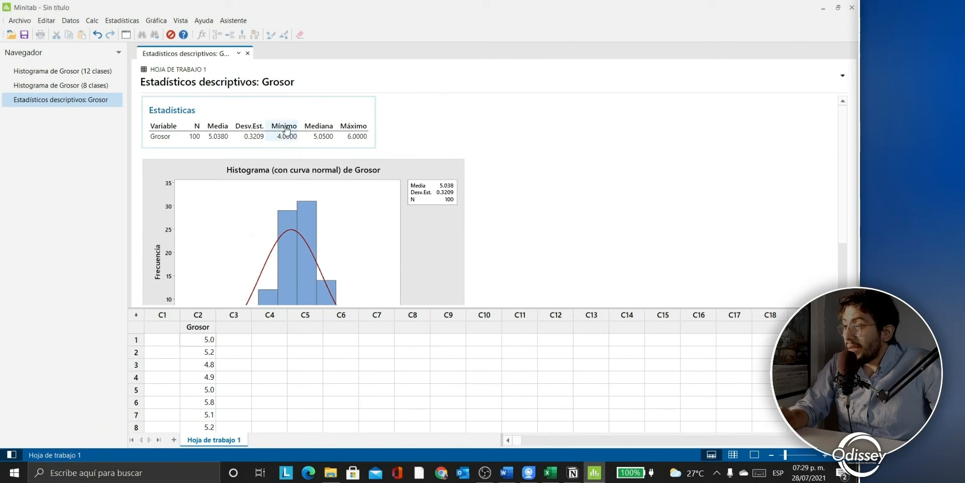
scroll(290, 186, "down", 1)
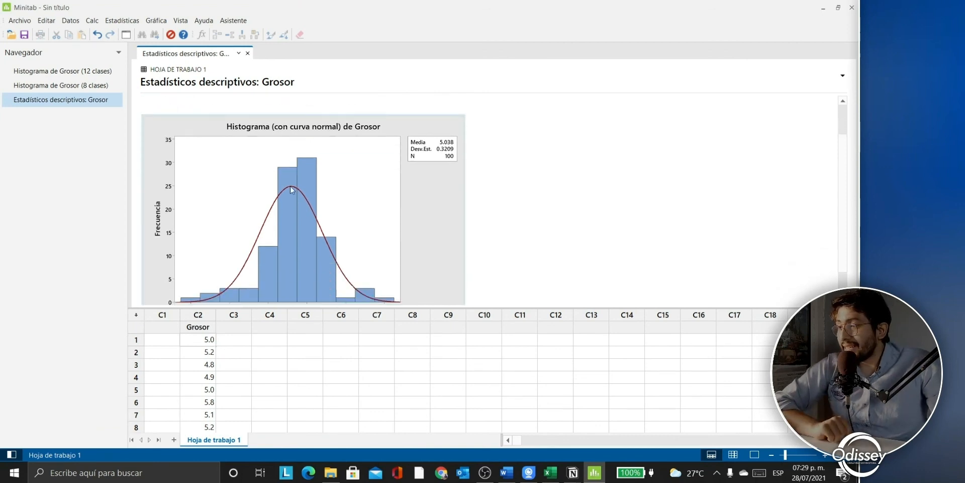
scroll(290, 186, "down", 1)
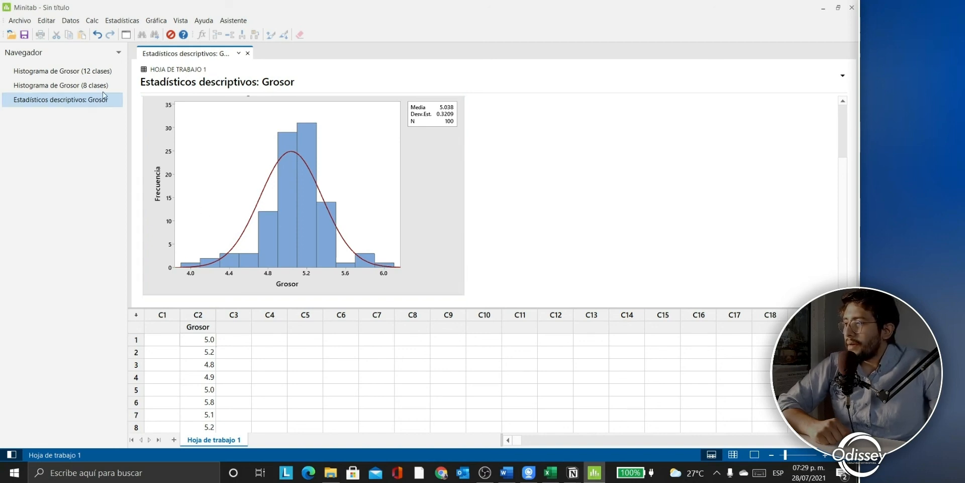
Step: Compare with the 8-class Grosor histogram, then return to the descriptive statistics report
left_click(81, 85)
scroll(278, 216, "down", 1)
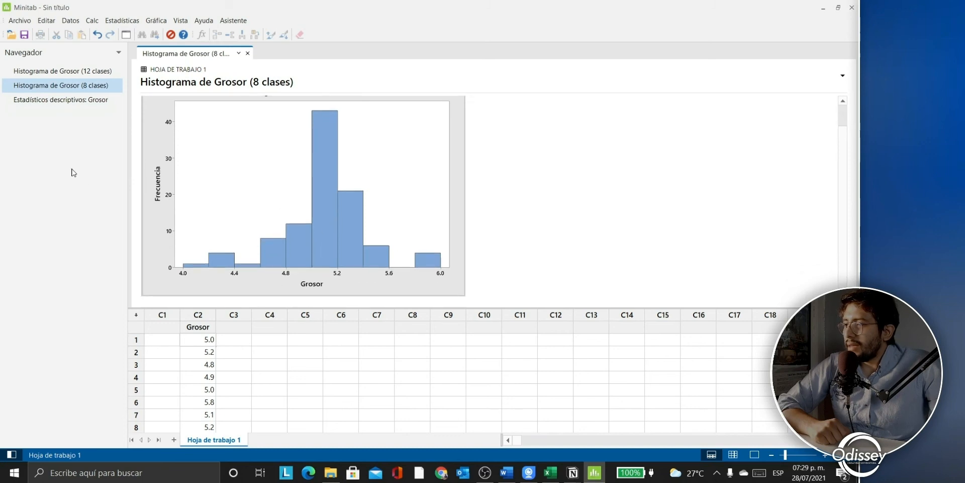
left_click(75, 100)
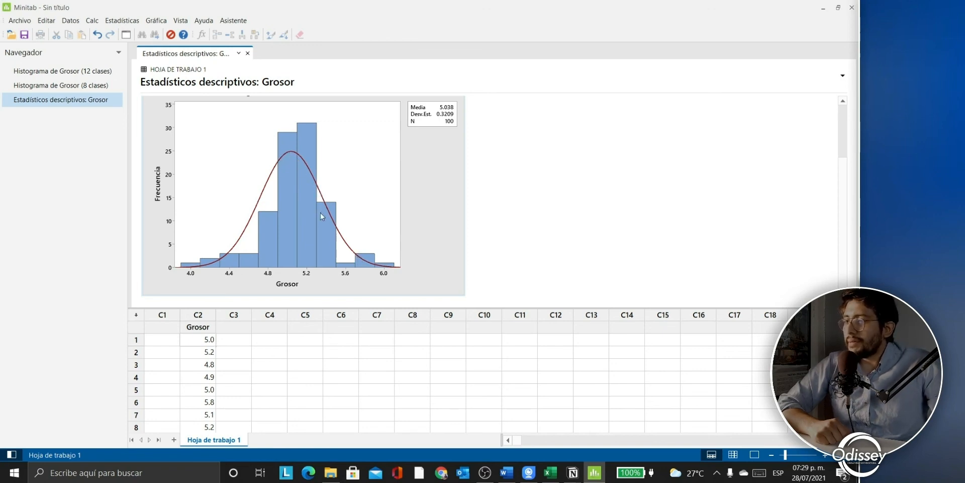
Step: Copy the histogram with normal curve using Copiar gráfica and bring the Excel workbook forward
mouse_move(380, 268)
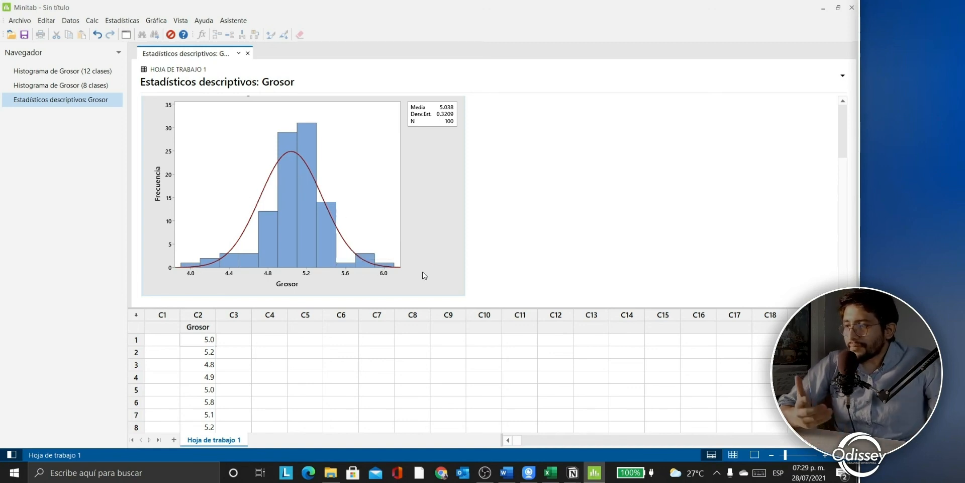
scroll(421, 276, "up", 4)
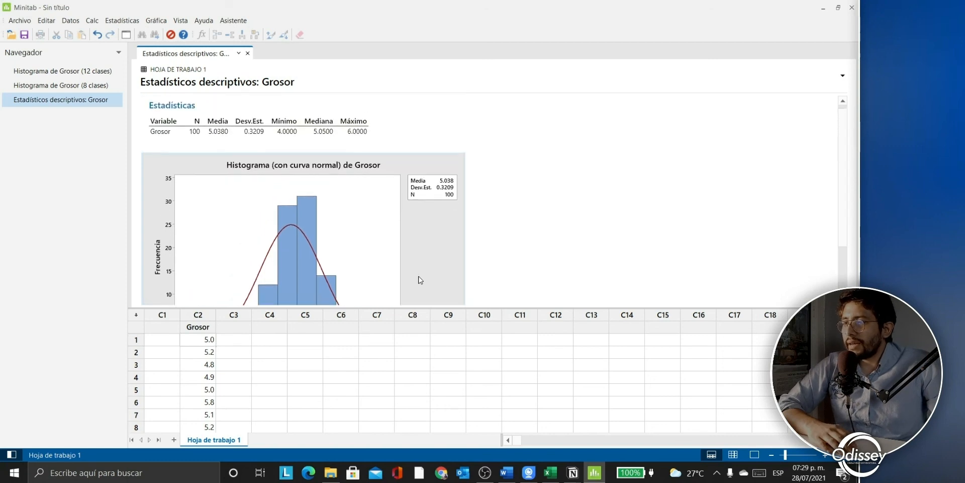
scroll(421, 275, "down", 4)
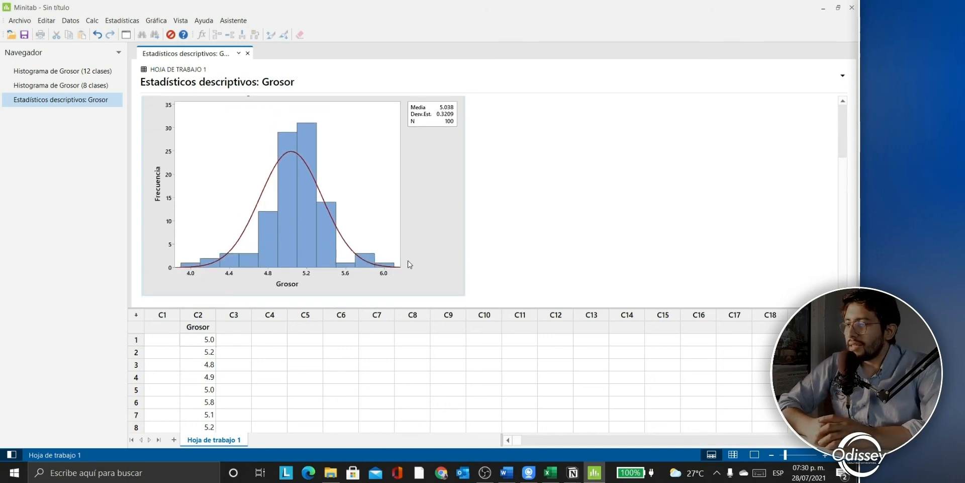
right_click(415, 198)
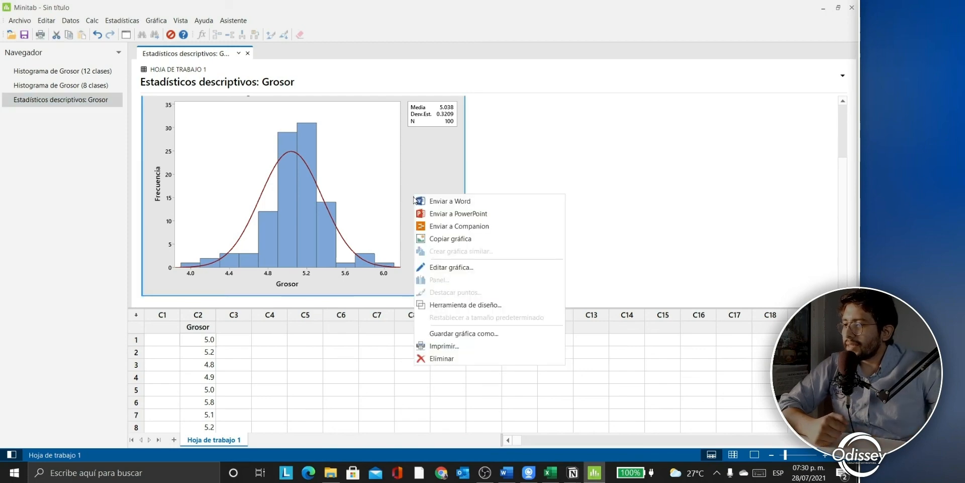
left_click(440, 237)
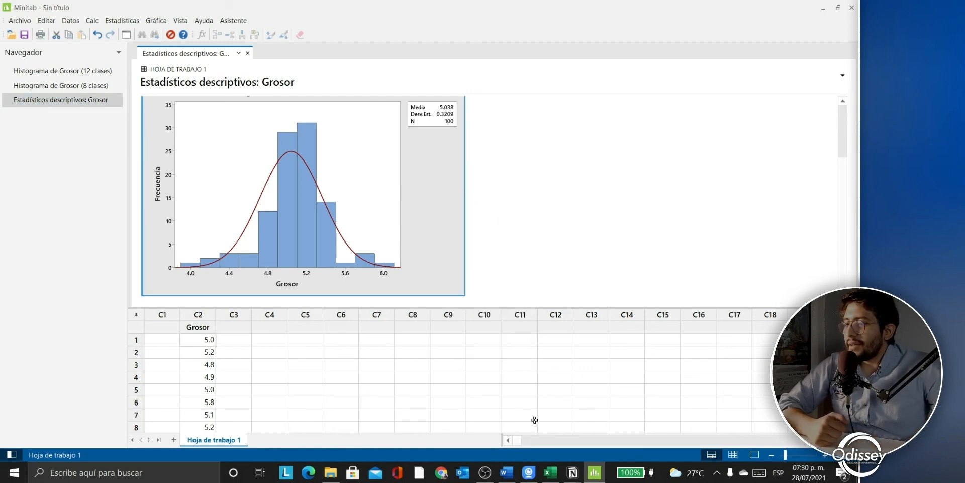
left_click(548, 473)
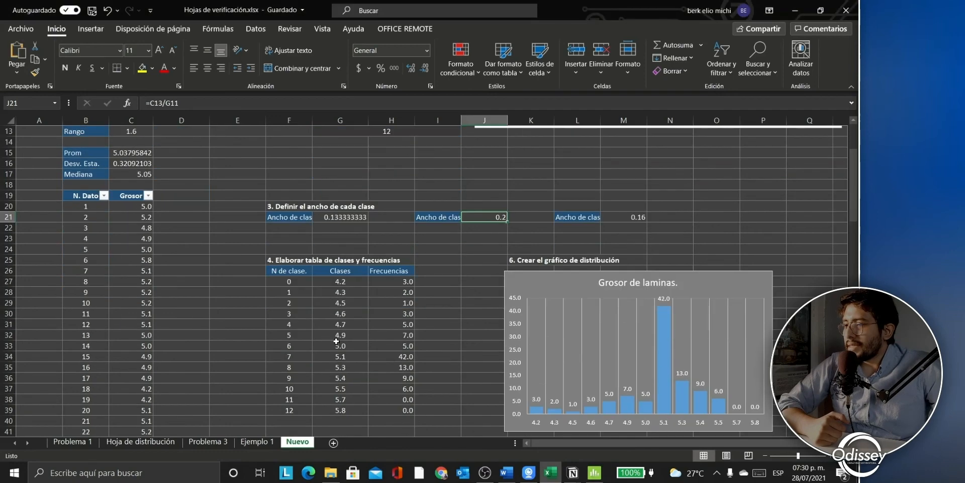
Step: On the Hoja de distribución sheet, move the existing Grosor de laminas chart aside
left_click(148, 445)
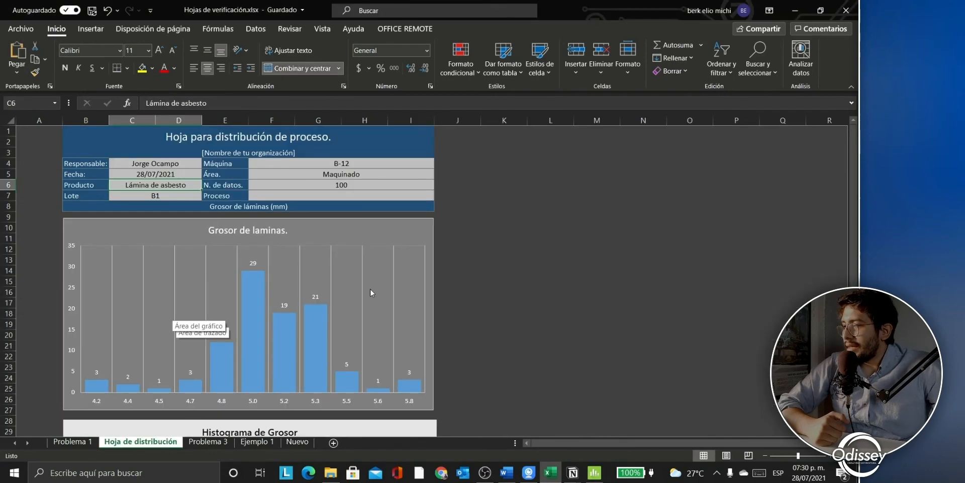
left_click(374, 227)
left_click_drag(375, 227, 738, 341)
scroll(496, 340, "down", 4)
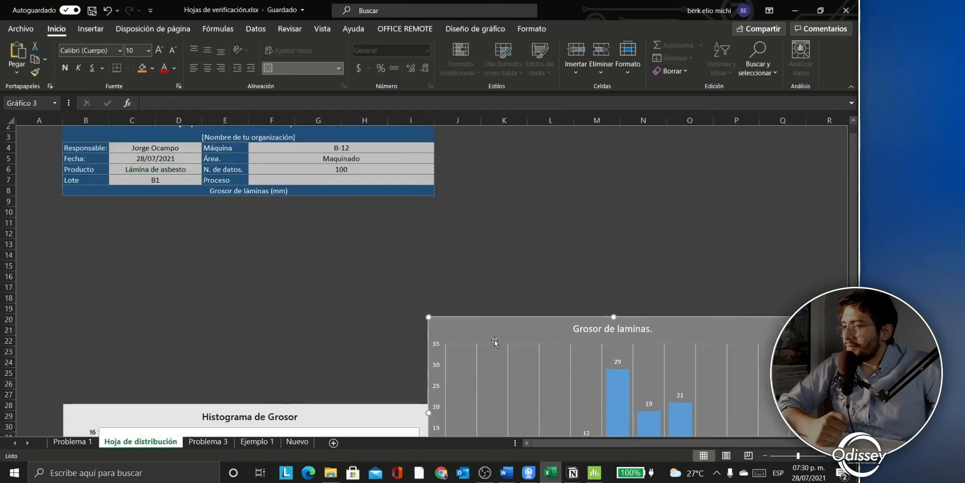
left_click_drag(509, 212, 538, 318)
scroll(283, 289, "up", 4)
Step: Paste the Minitab histogram at cell E17 and position it below the header table
left_click(234, 299)
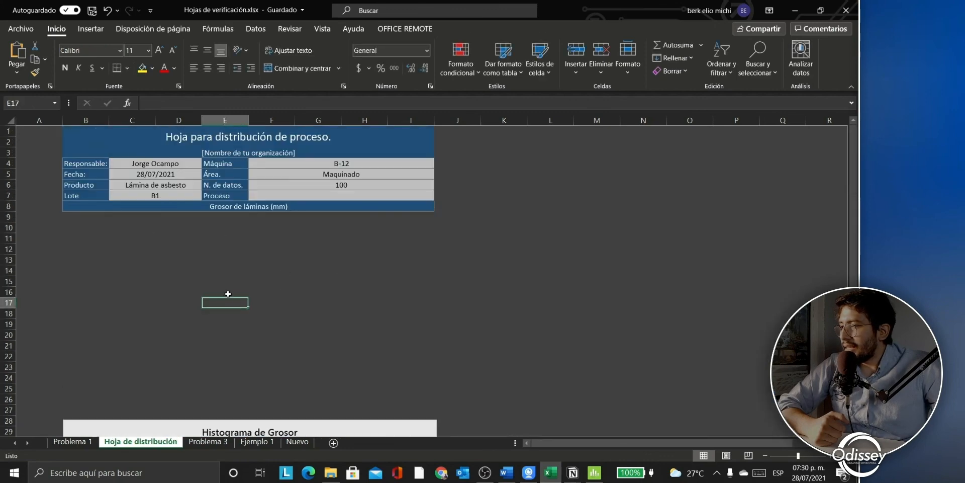
key("ctrl+v")
left_click_drag(372, 344, 371, 342)
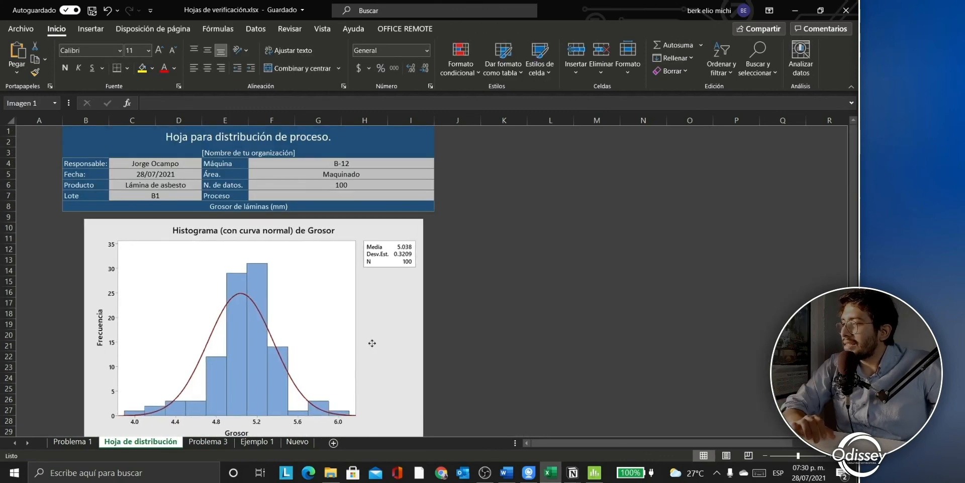
left_click(567, 327)
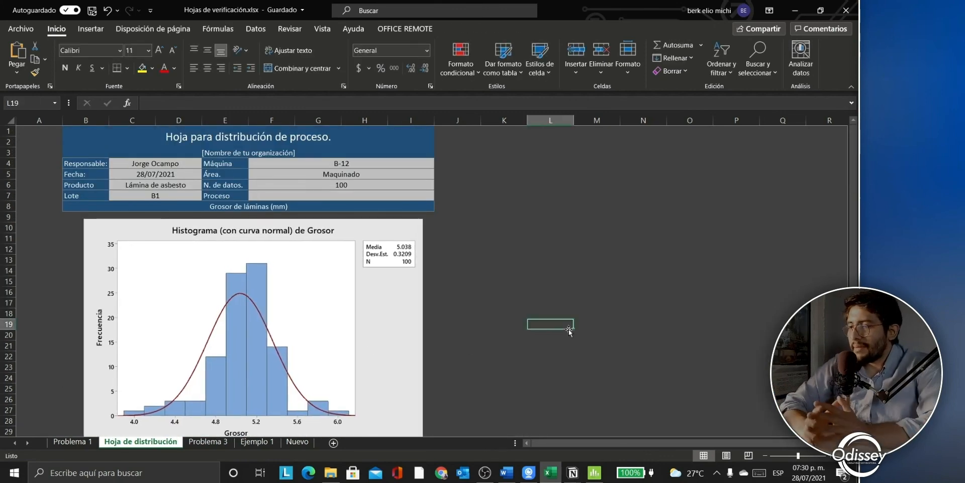